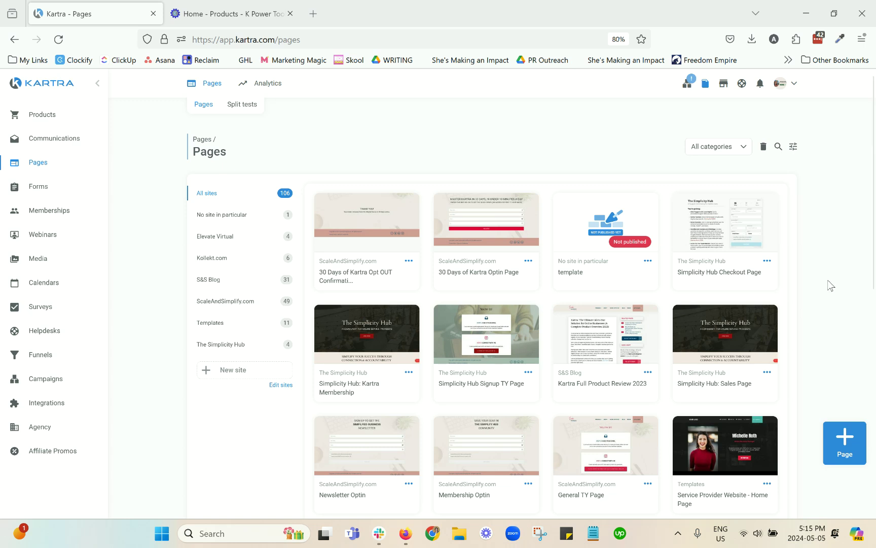
- Start a new page from + Page and browse the template gallery
{"action": "left_click", "coordinate": [845, 443]}
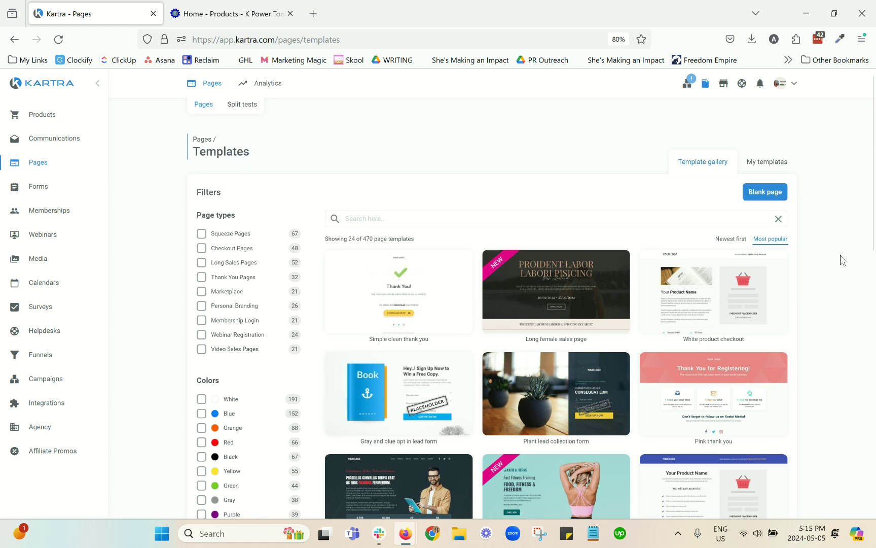
{"action": "scroll", "coordinate": [844, 258], "scroll_direction": "down", "scroll_amount": 1}
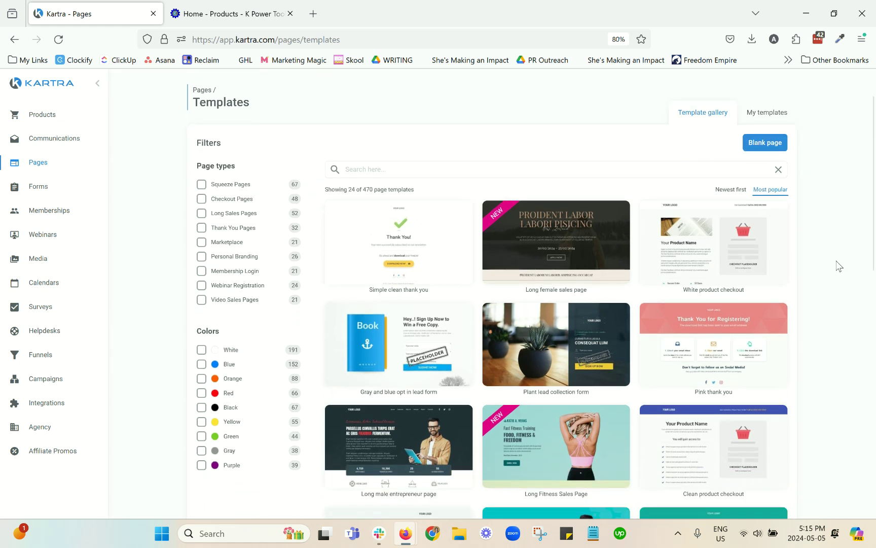
{"action": "scroll", "coordinate": [847, 325], "scroll_direction": "down", "scroll_amount": 6}
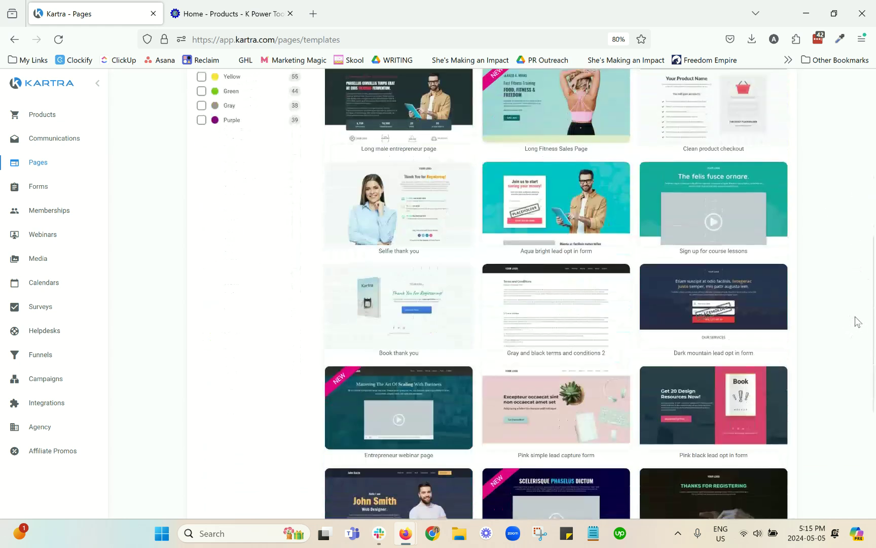
{"action": "scroll", "coordinate": [857, 321], "scroll_direction": "up", "scroll_amount": 7}
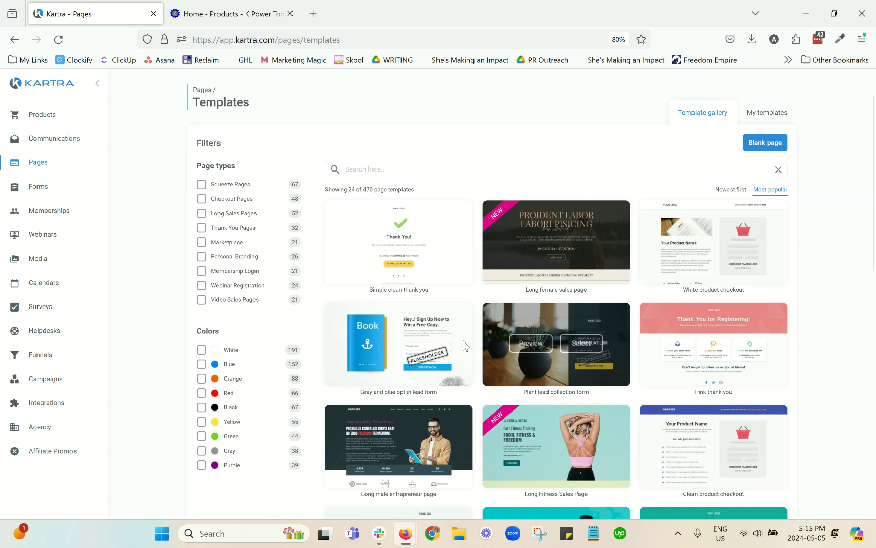
- Filter the gallery to the 52 Long Sales Pages templates and preview Tech product showcase
{"action": "mouse_move", "coordinate": [591, 330]}
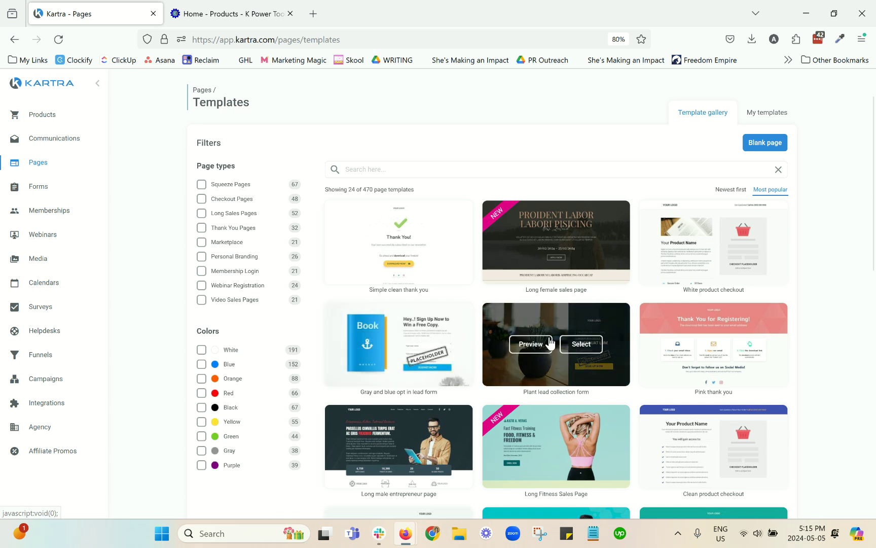
{"action": "left_click", "coordinate": [247, 213]}
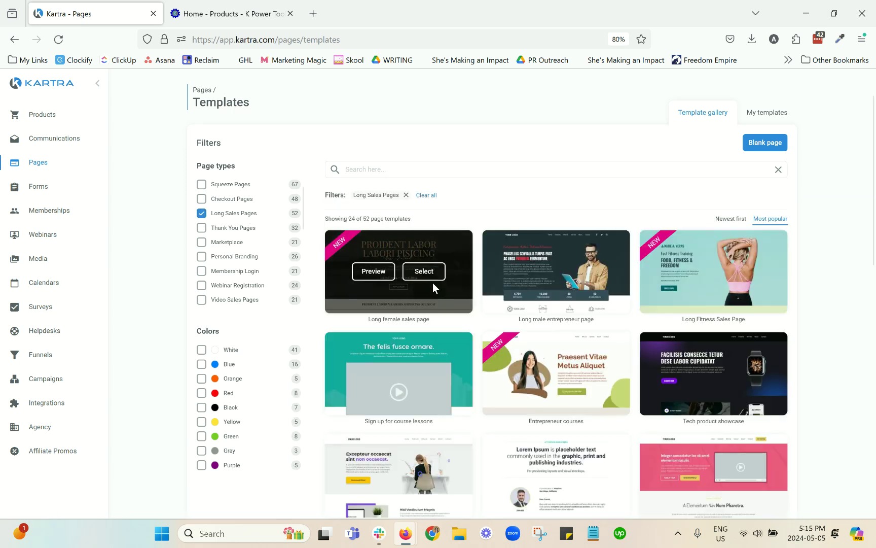
{"action": "scroll", "coordinate": [825, 306], "scroll_direction": "down", "scroll_amount": 2}
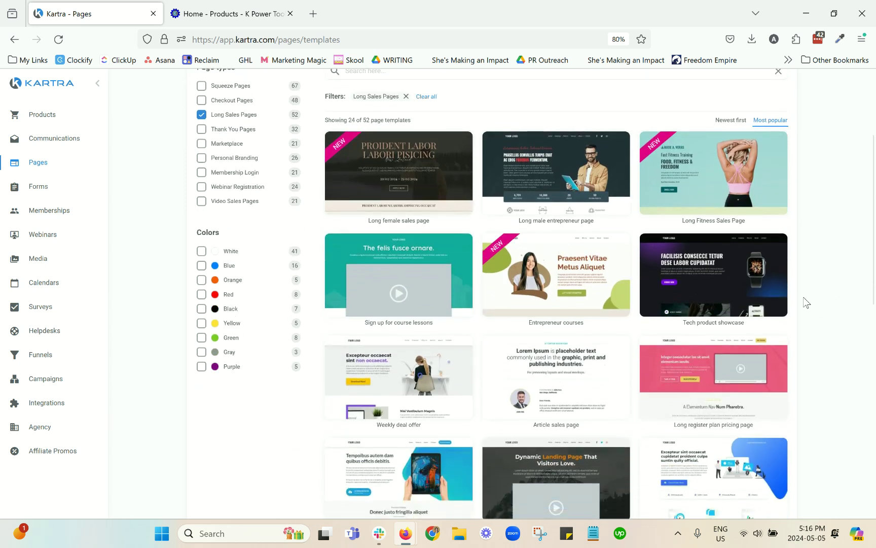
{"action": "mouse_move", "coordinate": [401, 382]}
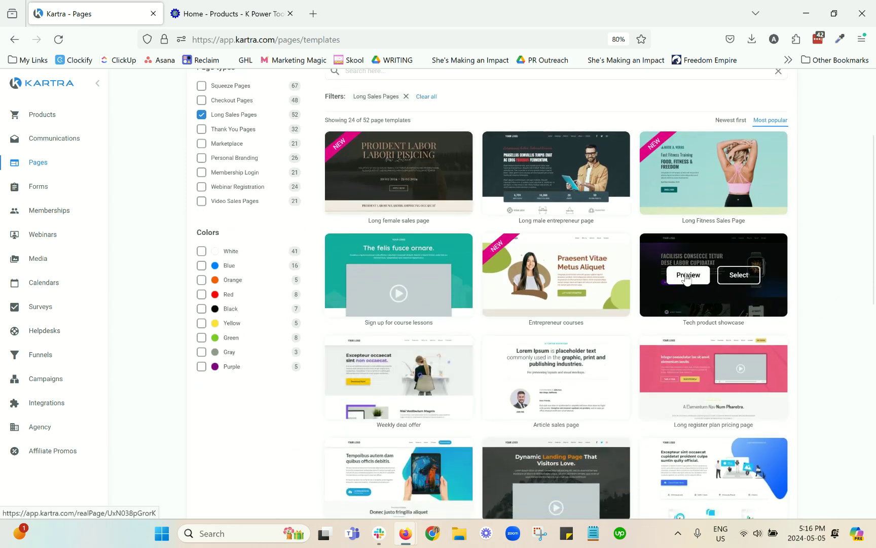
{"action": "left_click", "coordinate": [689, 273]}
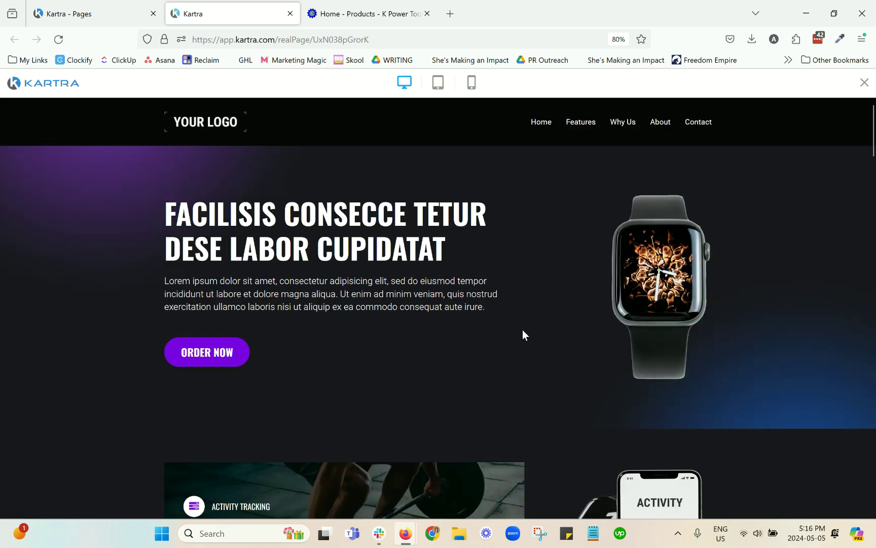
- Scroll through the Tech product showcase preview and close it
{"action": "scroll", "coordinate": [522, 329], "scroll_direction": "down", "scroll_amount": 10}
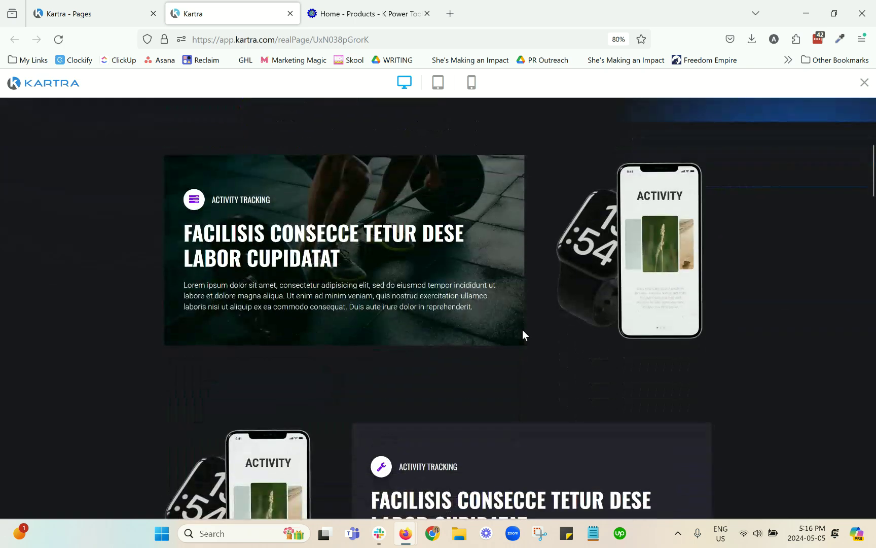
{"action": "scroll", "coordinate": [522, 329], "scroll_direction": "down", "scroll_amount": 20}
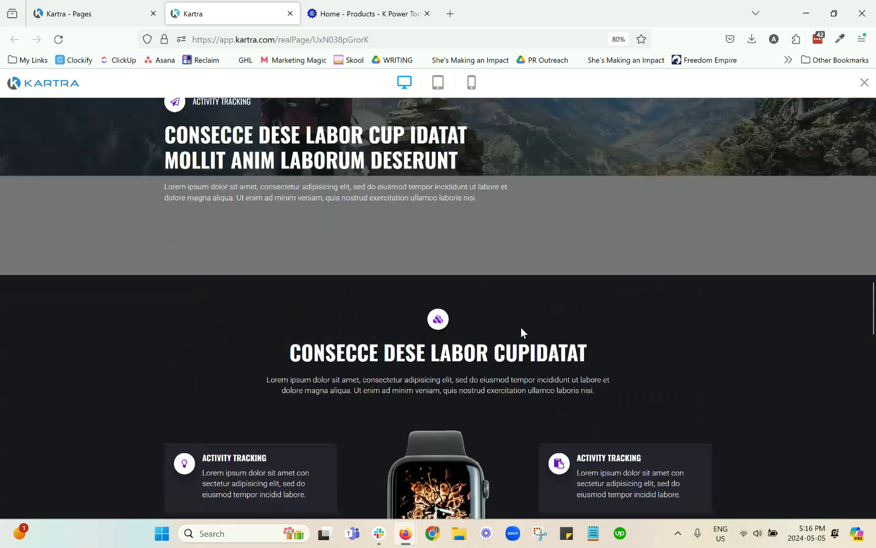
{"action": "scroll", "coordinate": [520, 327], "scroll_direction": "down", "scroll_amount": 15}
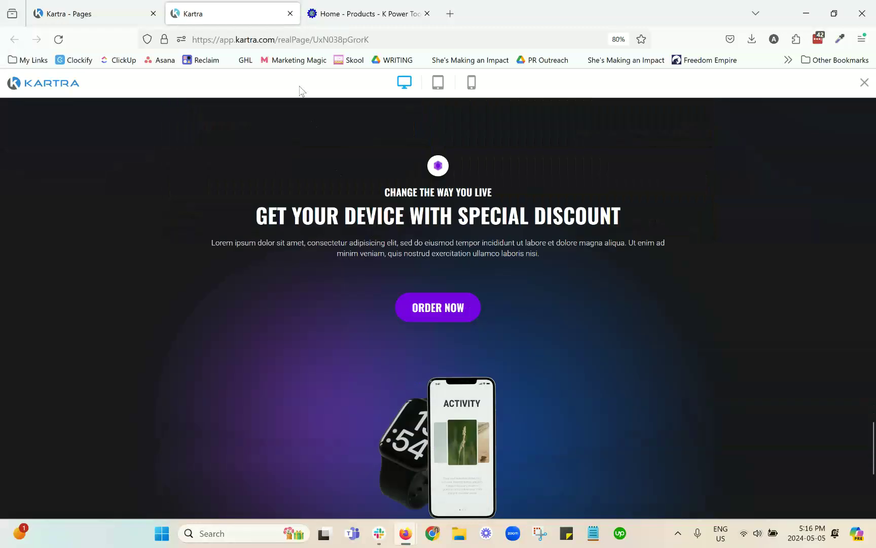
{"action": "left_click", "coordinate": [290, 13]}
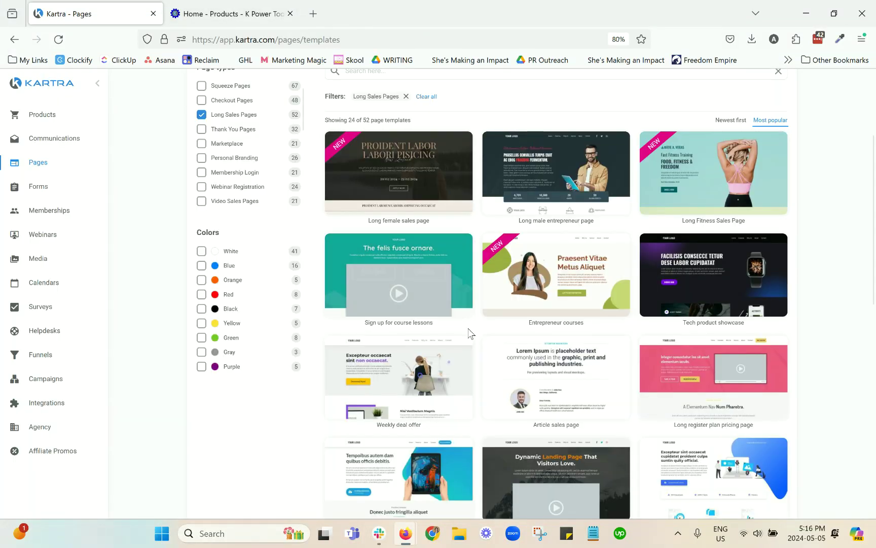
- Preview the Weekly deal offer template, then close its tab
{"action": "left_click", "coordinate": [373, 229]}
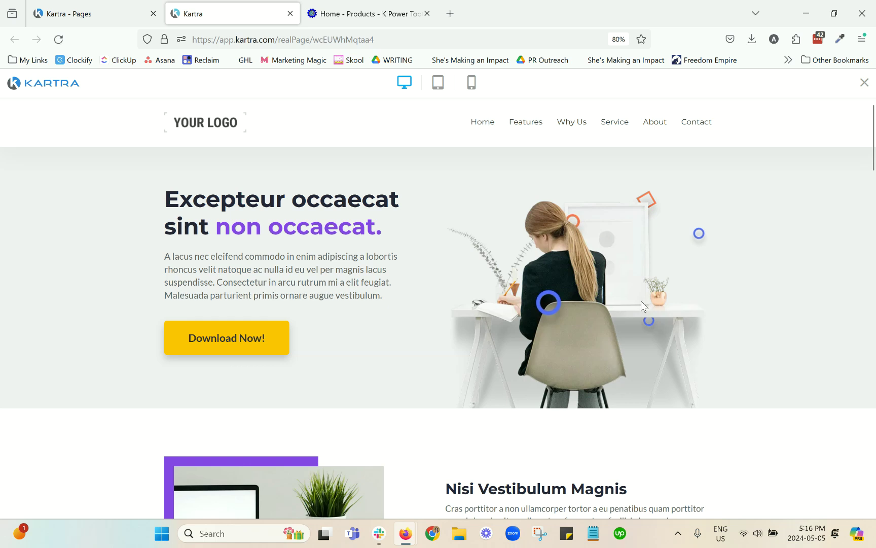
{"action": "scroll", "coordinate": [683, 306], "scroll_direction": "down", "scroll_amount": 15}
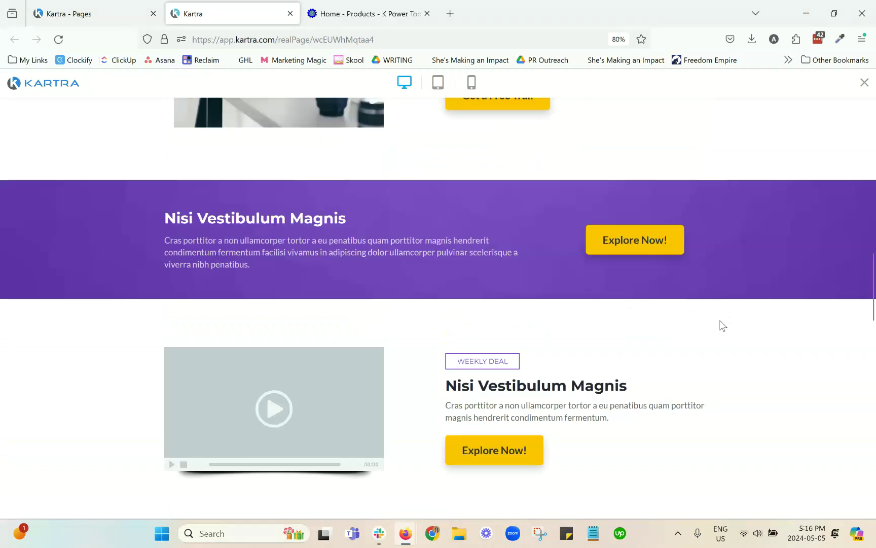
{"action": "scroll", "coordinate": [720, 321], "scroll_direction": "down", "scroll_amount": 12}
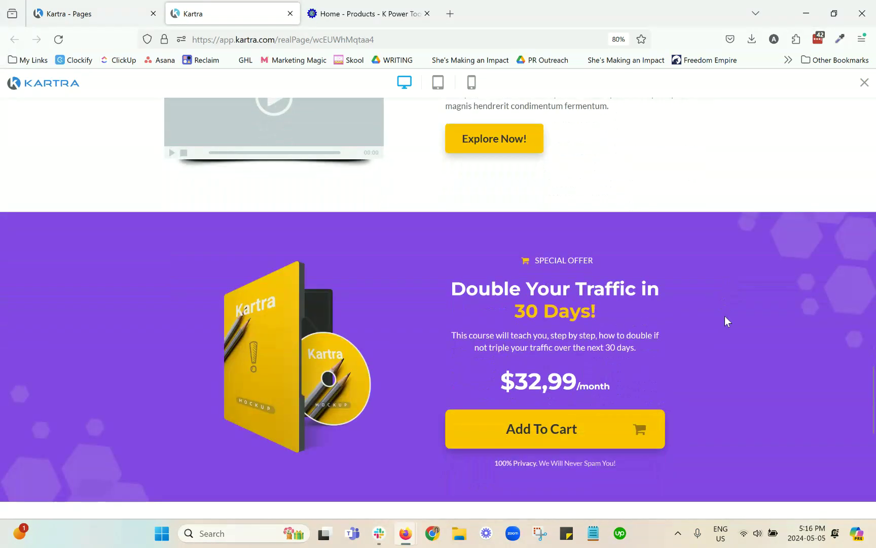
{"action": "scroll", "coordinate": [724, 315], "scroll_direction": "down", "scroll_amount": 4}
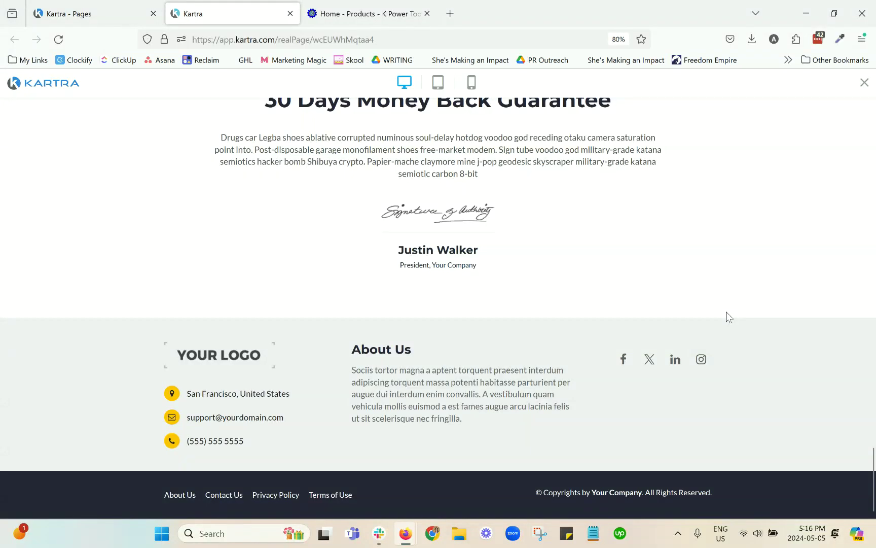
{"action": "scroll", "coordinate": [722, 259], "scroll_direction": "up", "scroll_amount": 8}
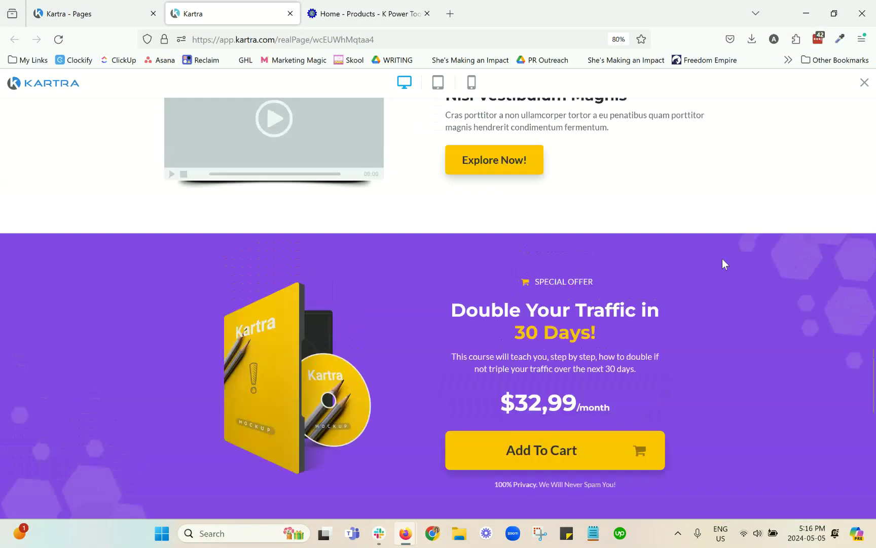
{"action": "scroll", "coordinate": [722, 259], "scroll_direction": "up", "scroll_amount": 3}
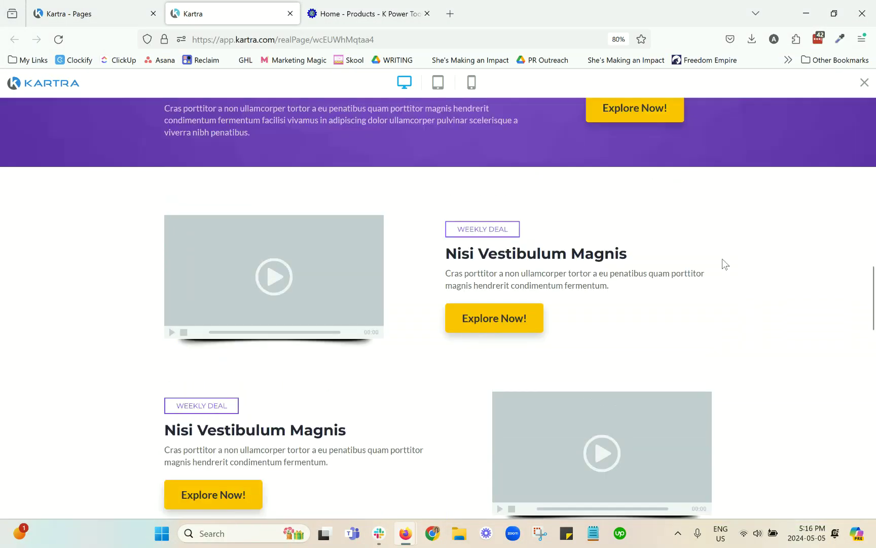
{"action": "scroll", "coordinate": [722, 259], "scroll_direction": "up", "scroll_amount": 6}
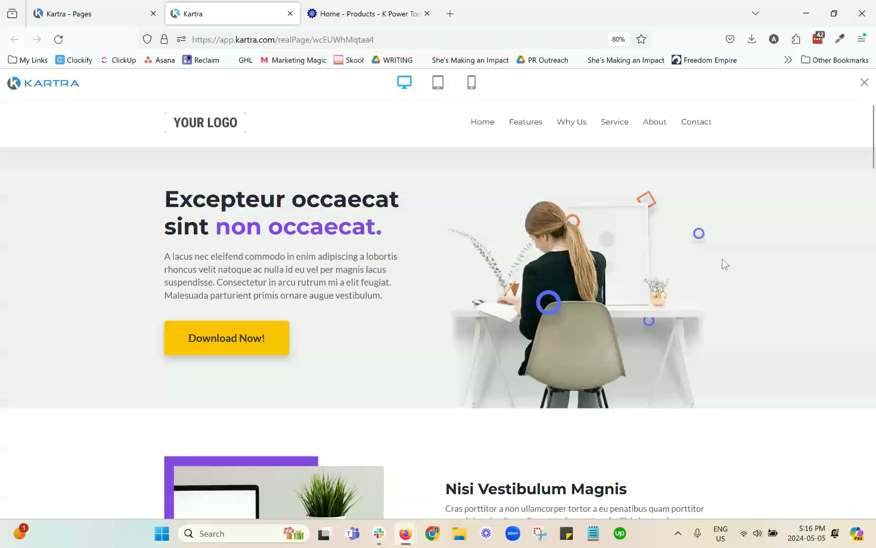
{"action": "left_click", "coordinate": [290, 14]}
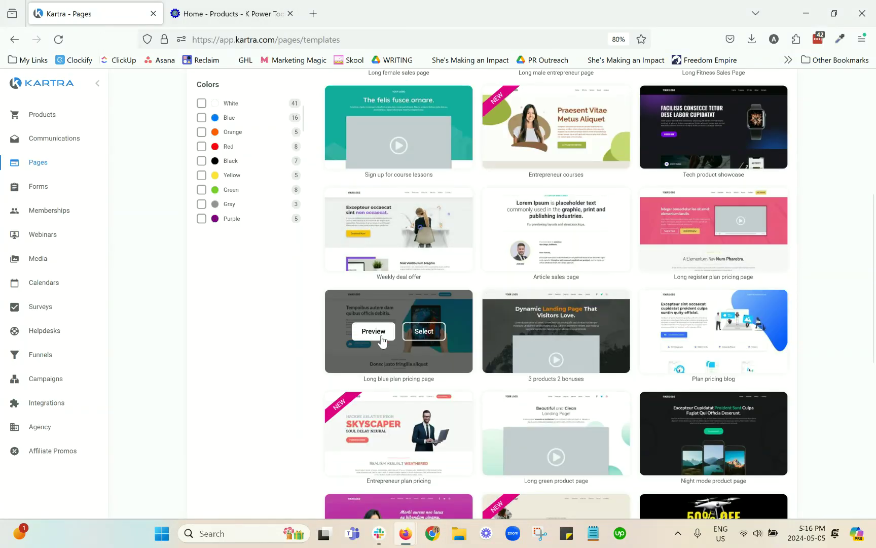
- Preview the Long blue plan pricing page template, then close its tab
{"action": "left_click", "coordinate": [373, 333]}
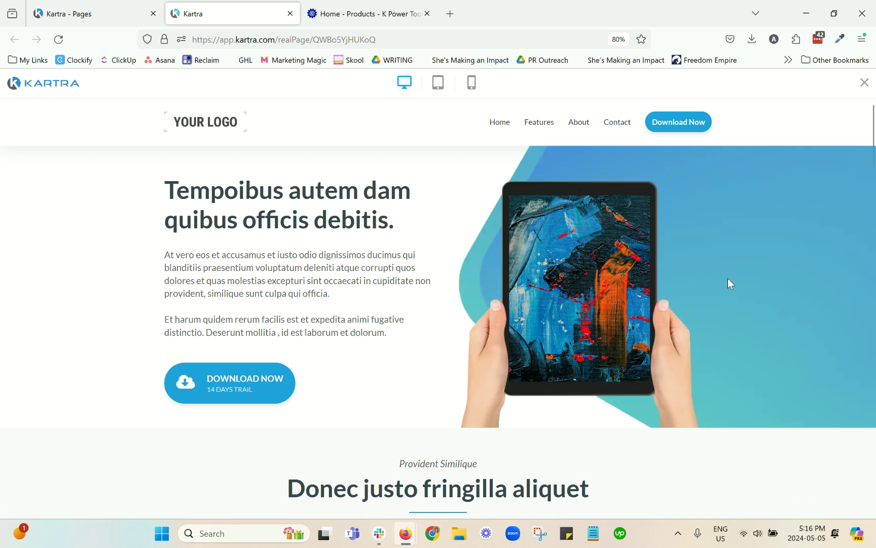
{"action": "scroll", "coordinate": [730, 286], "scroll_direction": "down", "scroll_amount": 5}
{"action": "scroll", "coordinate": [731, 284], "scroll_direction": "down", "scroll_amount": 8}
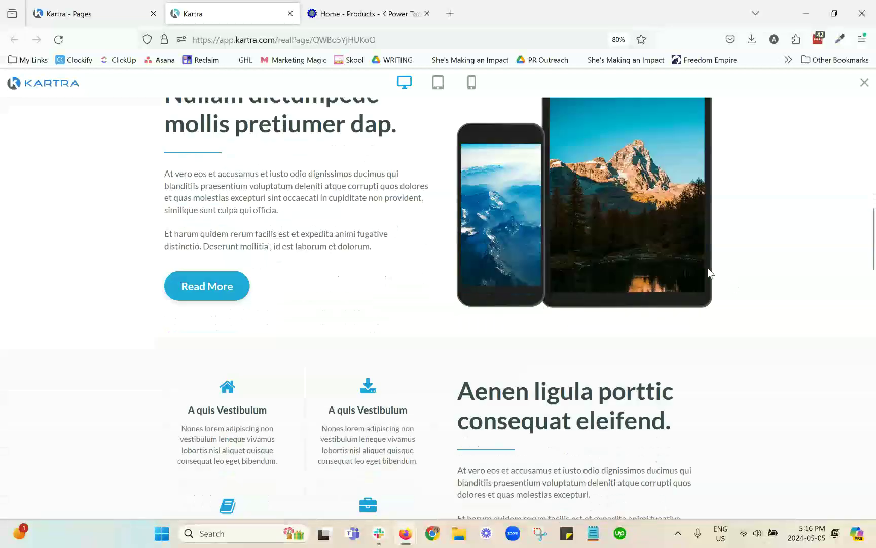
{"action": "left_click", "coordinate": [290, 15]}
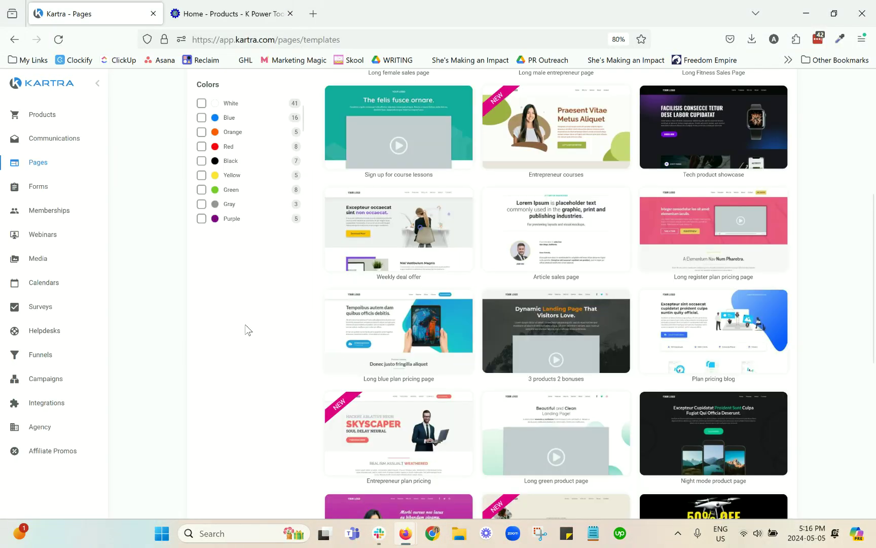
- Choose Blank page instead of a template
{"action": "scroll", "coordinate": [248, 327], "scroll_direction": "down", "scroll_amount": 2}
{"action": "mouse_move", "coordinate": [378, 337]}
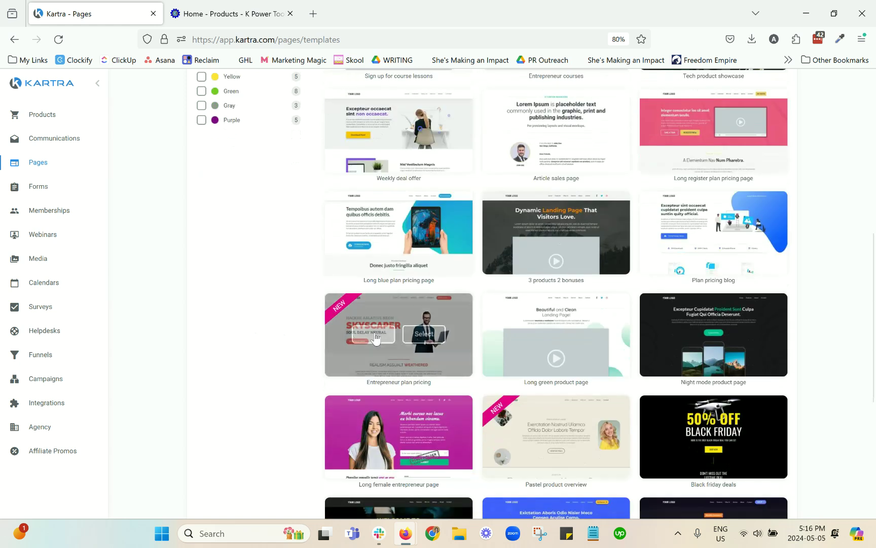
{"action": "scroll", "coordinate": [845, 293], "scroll_direction": "up", "scroll_amount": 8}
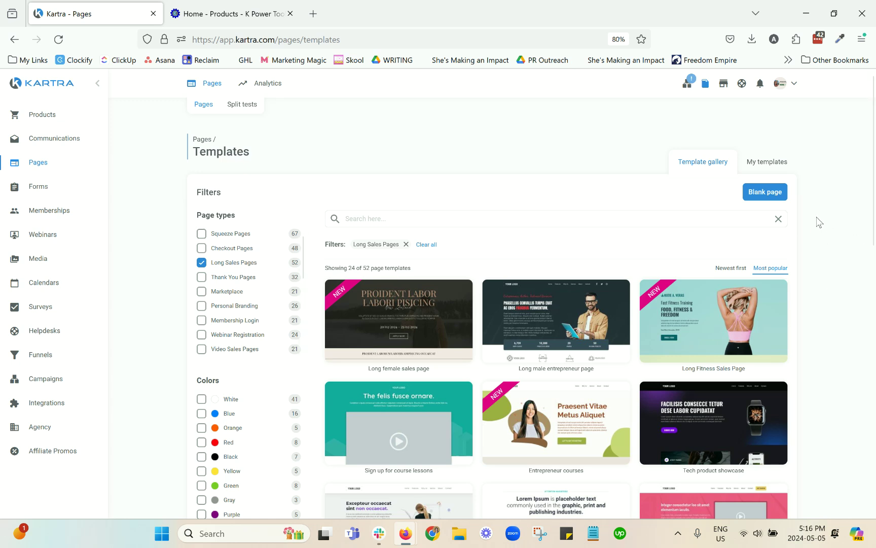
{"action": "left_click", "coordinate": [755, 192]}
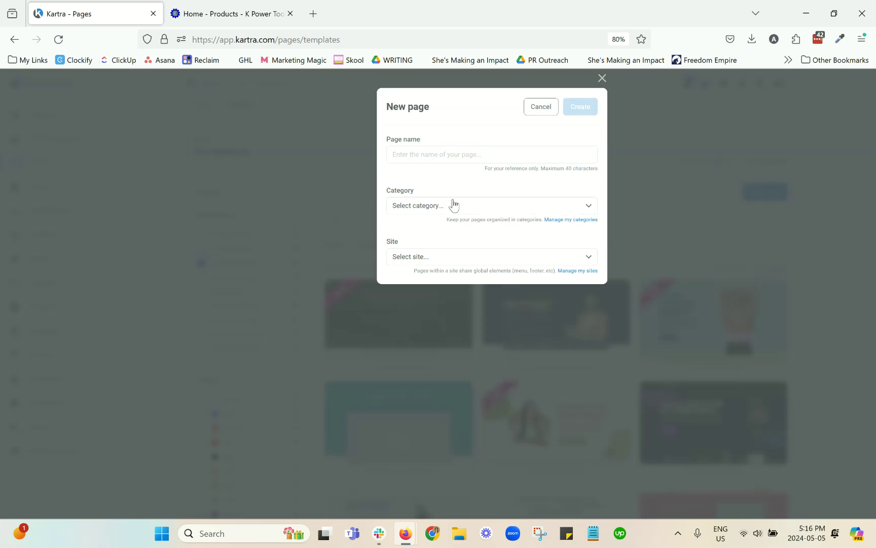
- Name the new page 'testing' and set both Category and Site to none
{"action": "left_click", "coordinate": [438, 155]}
{"action": "type", "text": "testing"}
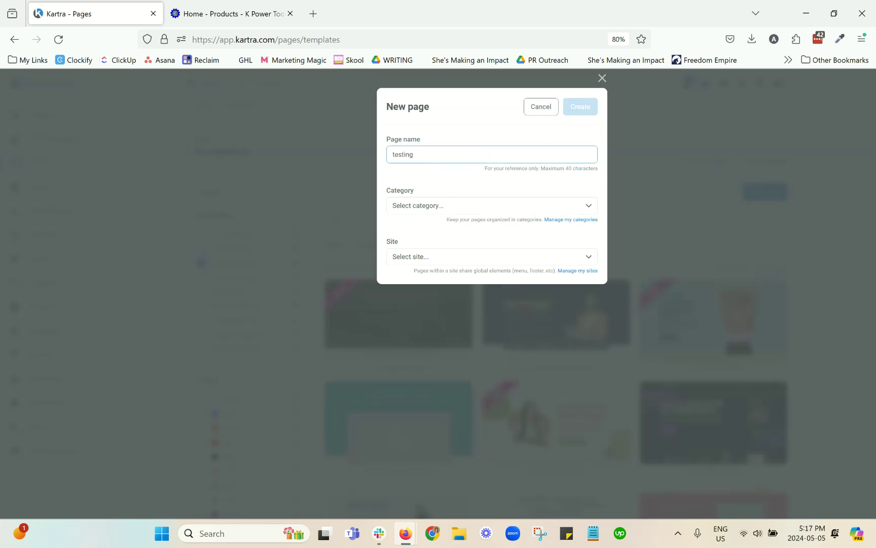
{"action": "left_click", "coordinate": [435, 211]}
{"action": "left_click", "coordinate": [441, 246]}
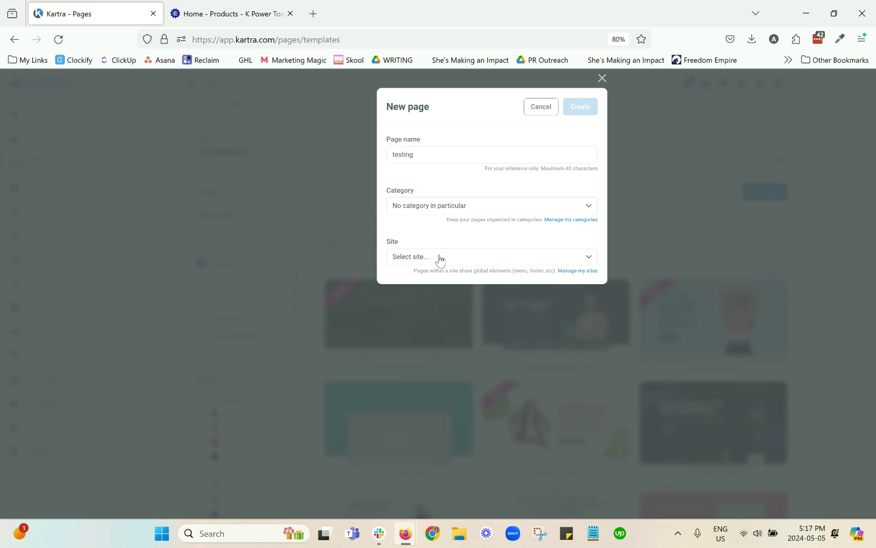
{"action": "left_click", "coordinate": [439, 260]}
{"action": "left_click", "coordinate": [441, 293]}
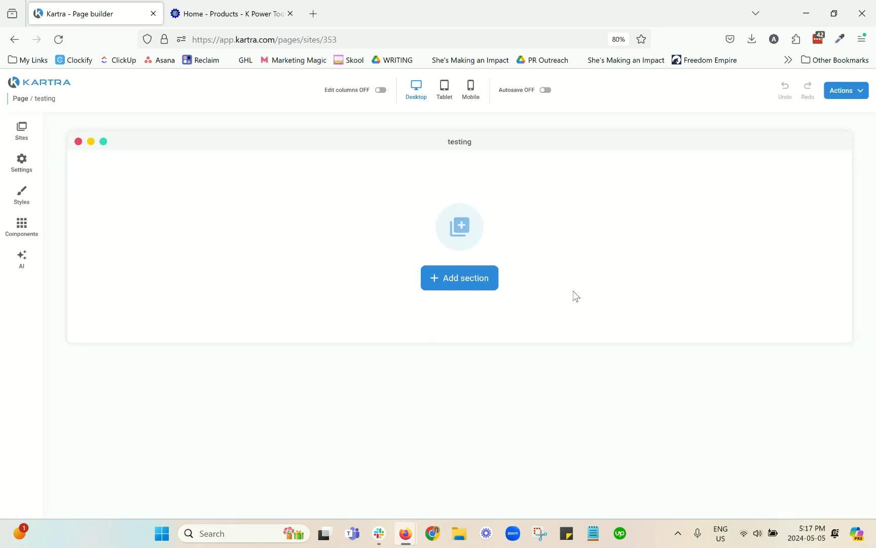
- Add Hero section 18 as the page's first section
{"action": "left_click", "coordinate": [482, 287]}
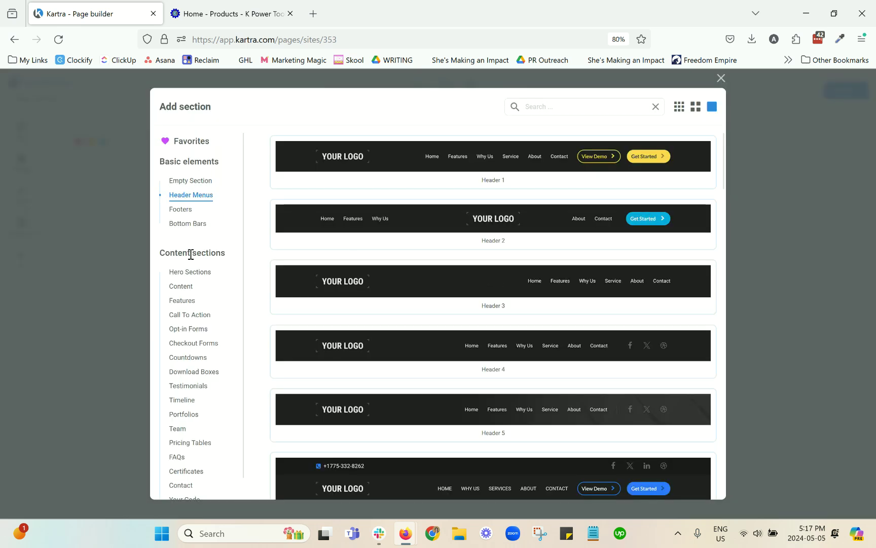
{"action": "scroll", "coordinate": [195, 251], "scroll_direction": "down", "scroll_amount": 1}
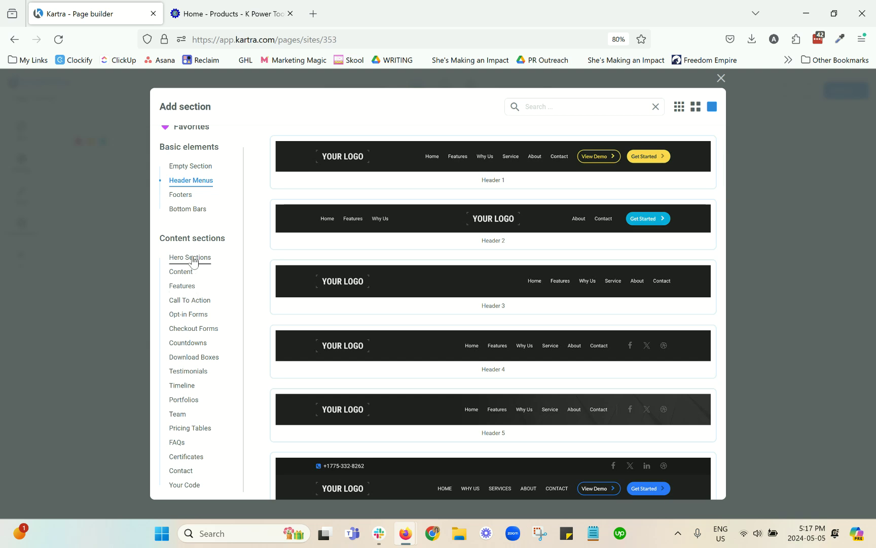
{"action": "left_click", "coordinate": [192, 258]}
{"action": "scroll", "coordinate": [569, 251], "scroll_direction": "down", "scroll_amount": 10}
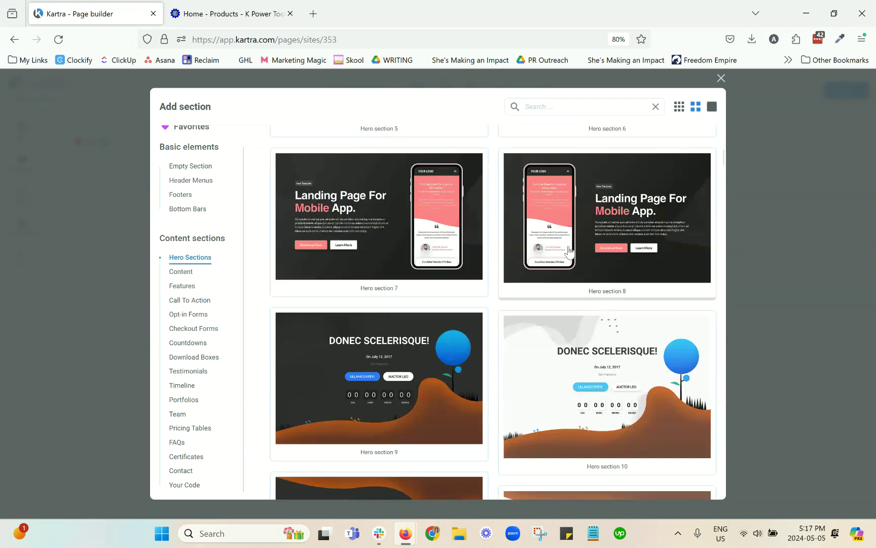
{"action": "scroll", "coordinate": [568, 251], "scroll_direction": "down", "scroll_amount": 4}
{"action": "scroll", "coordinate": [568, 251], "scroll_direction": "down", "scroll_amount": 4}
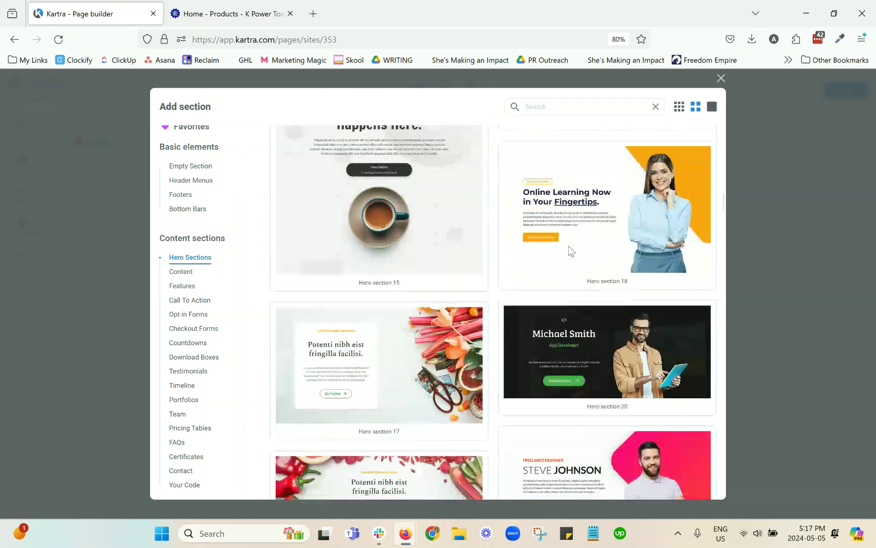
{"action": "left_click", "coordinate": [611, 223]}
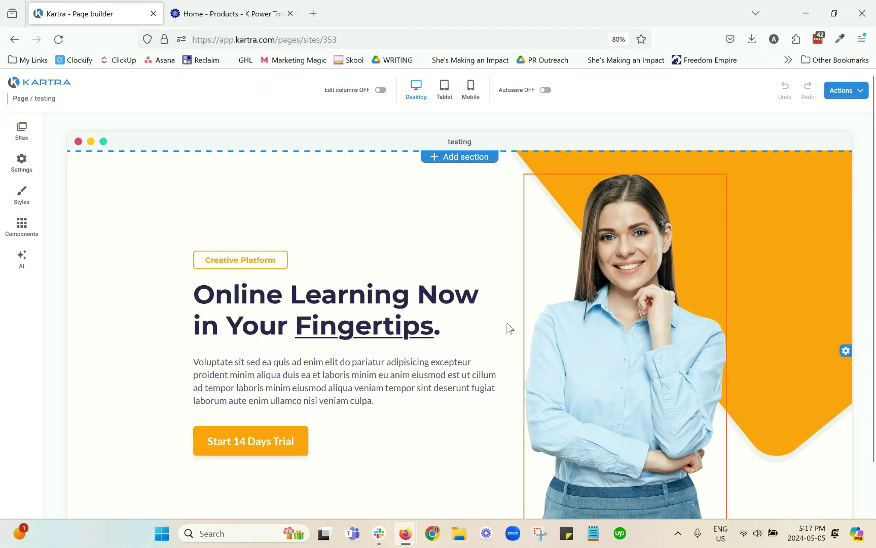
- Add Content section 68 below the hero
{"action": "scroll", "coordinate": [572, 309], "scroll_direction": "down", "scroll_amount": 2}
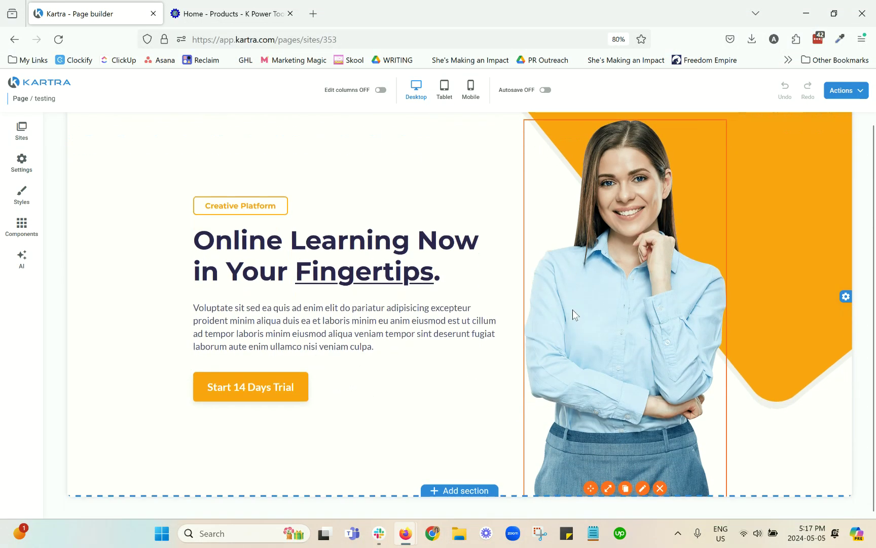
{"action": "left_click", "coordinate": [458, 490]}
{"action": "left_click", "coordinate": [178, 286]}
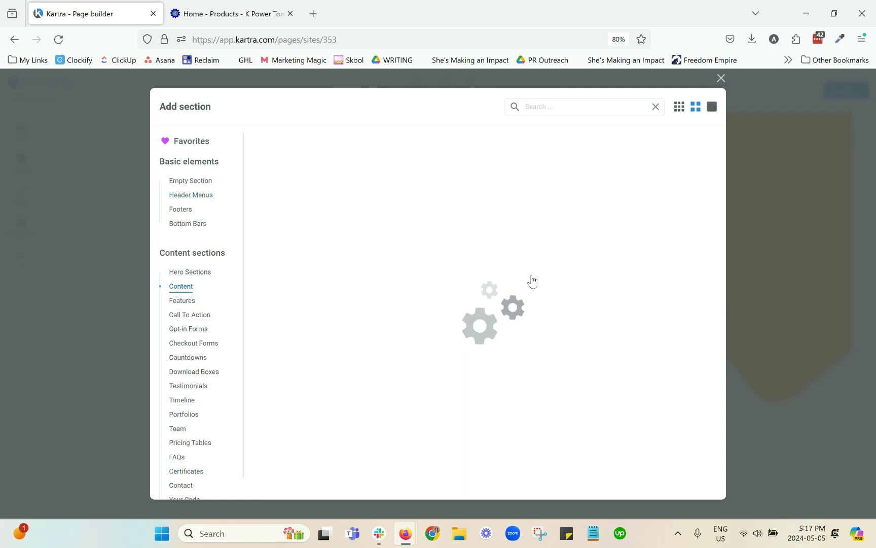
{"action": "scroll", "coordinate": [547, 263], "scroll_direction": "down", "scroll_amount": 5}
{"action": "scroll", "coordinate": [410, 236], "scroll_direction": "down", "scroll_amount": 3}
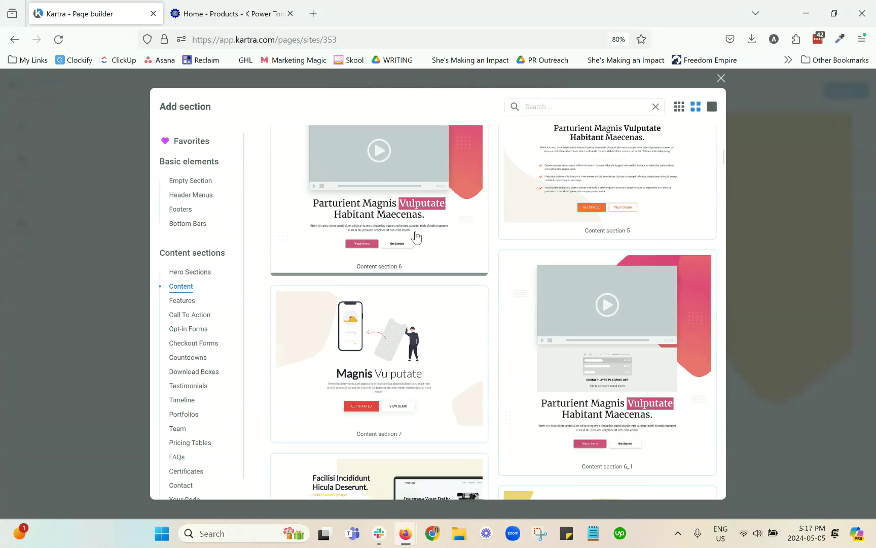
{"action": "scroll", "coordinate": [415, 236], "scroll_direction": "up", "scroll_amount": 3}
{"action": "scroll", "coordinate": [415, 235], "scroll_direction": "down", "scroll_amount": 3}
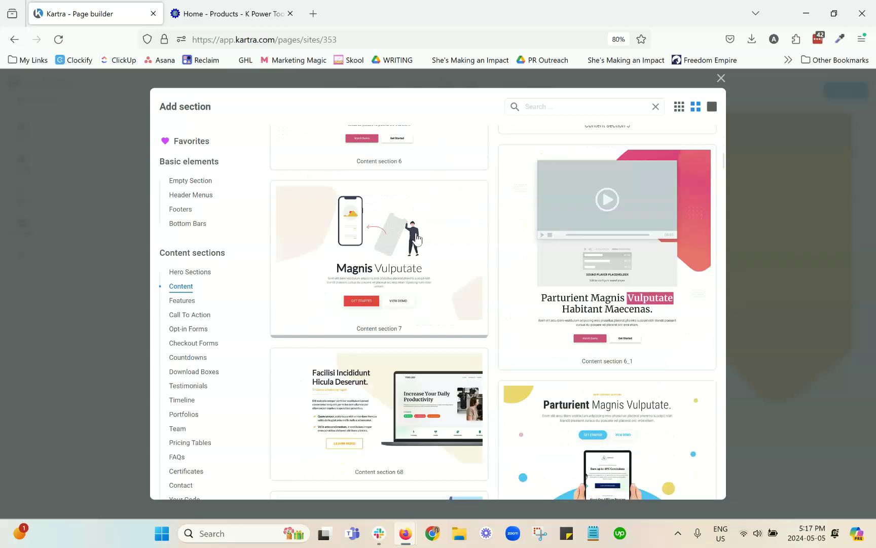
{"action": "left_click", "coordinate": [394, 405]}
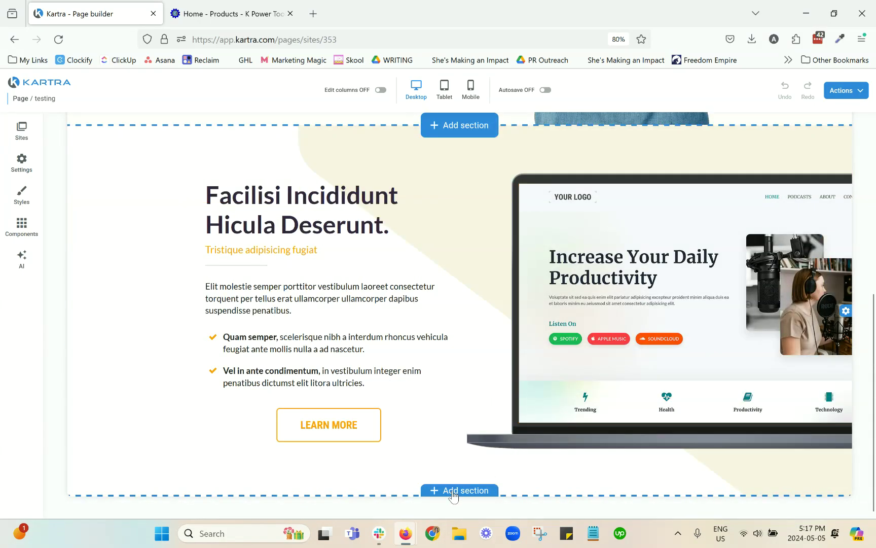
- Add an Empty Section at the bottom of the page
{"action": "left_click", "coordinate": [452, 491]}
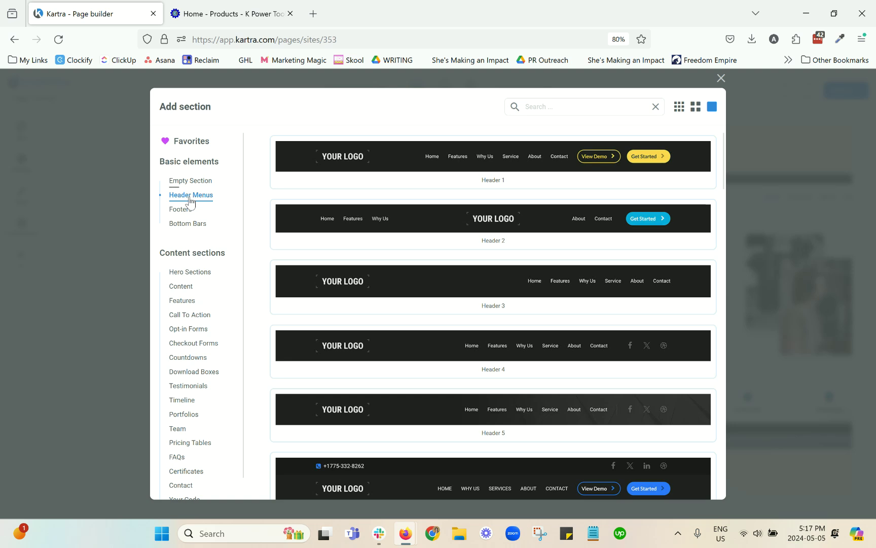
{"action": "left_click", "coordinate": [190, 181]}
{"action": "left_click", "coordinate": [465, 303]}
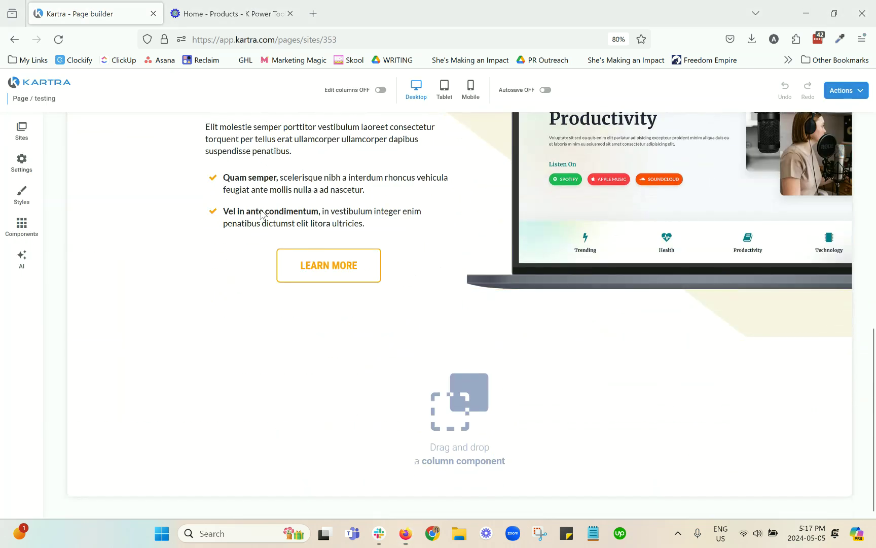
{"action": "scroll", "coordinate": [483, 276], "scroll_direction": "up", "scroll_amount": 8}
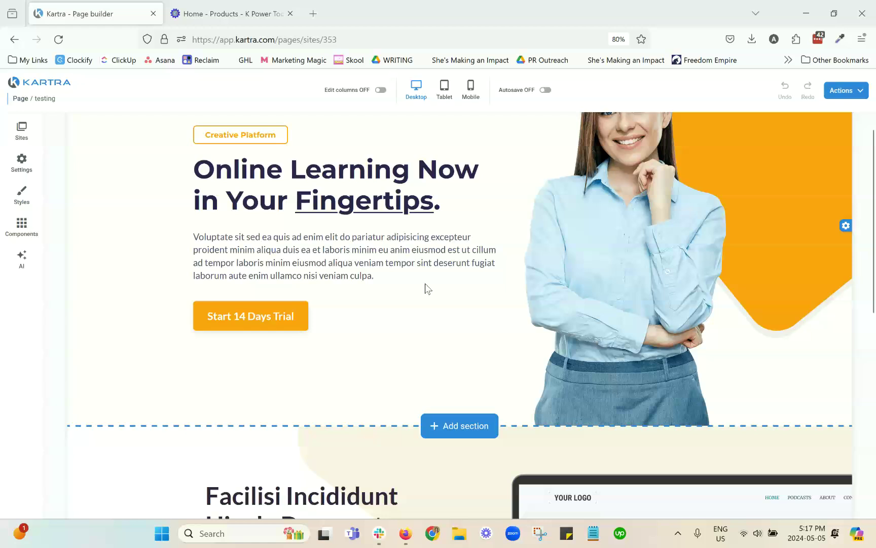
{"action": "scroll", "coordinate": [481, 284], "scroll_direction": "down", "scroll_amount": 5}
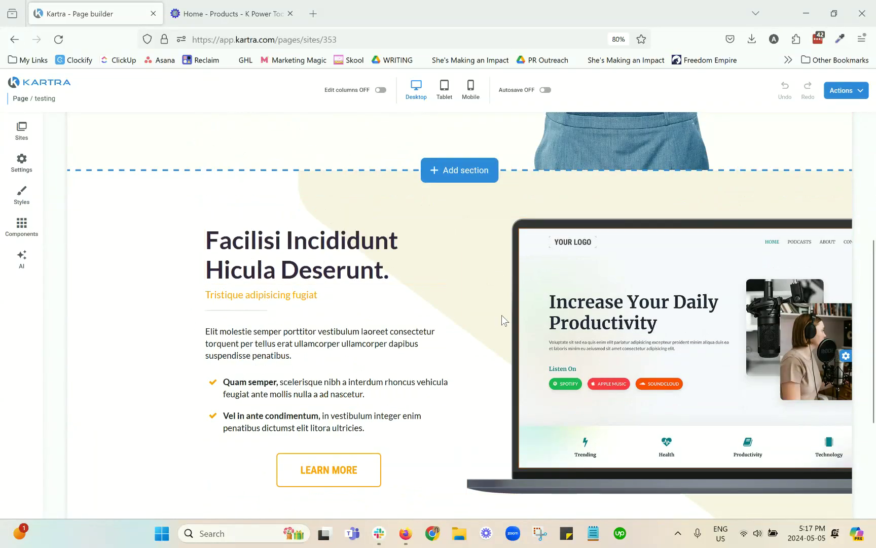
{"action": "scroll", "coordinate": [502, 315], "scroll_direction": "down", "scroll_amount": 2}
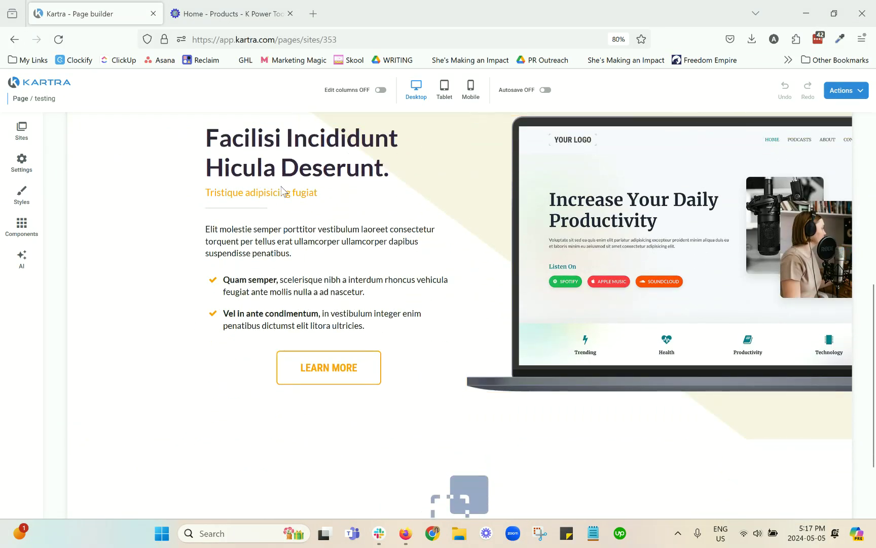
{"action": "scroll", "coordinate": [600, 248], "scroll_direction": "up", "scroll_amount": 1}
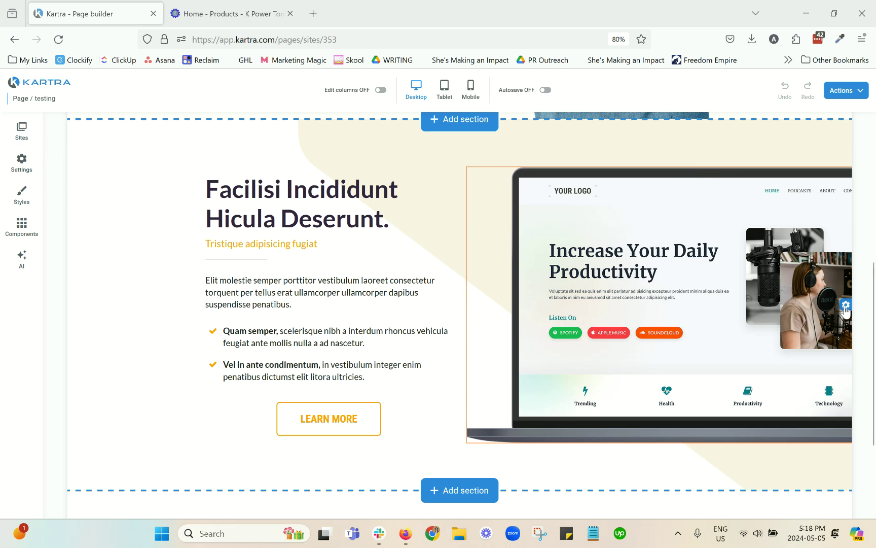
- Save the Facilisi Incididunt section as a favorite with its heart icon
{"action": "mouse_move", "coordinate": [840, 304]}
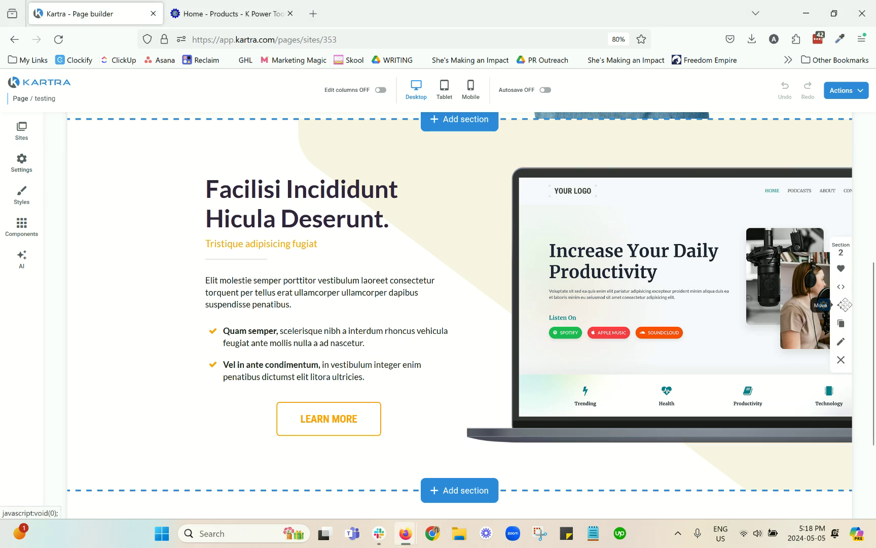
{"action": "left_click", "coordinate": [841, 270]}
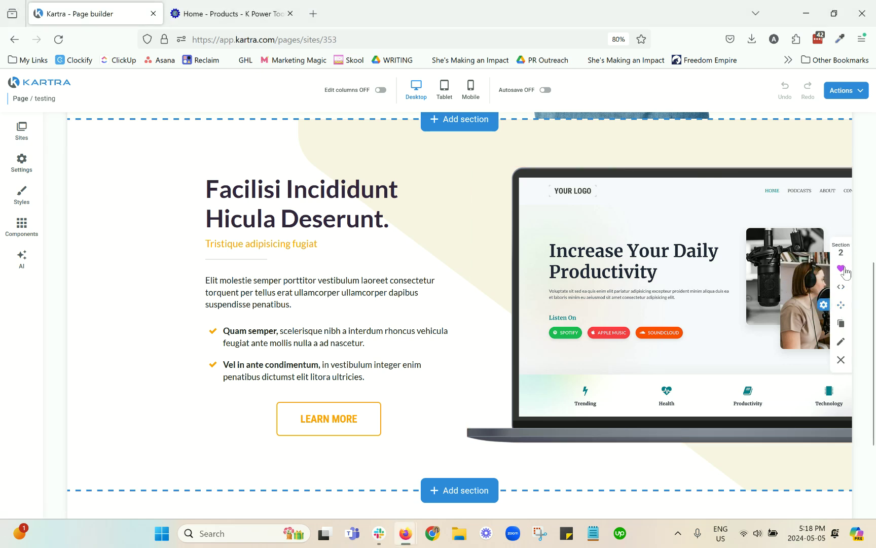
{"action": "scroll", "coordinate": [380, 299], "scroll_direction": "down", "scroll_amount": 3}
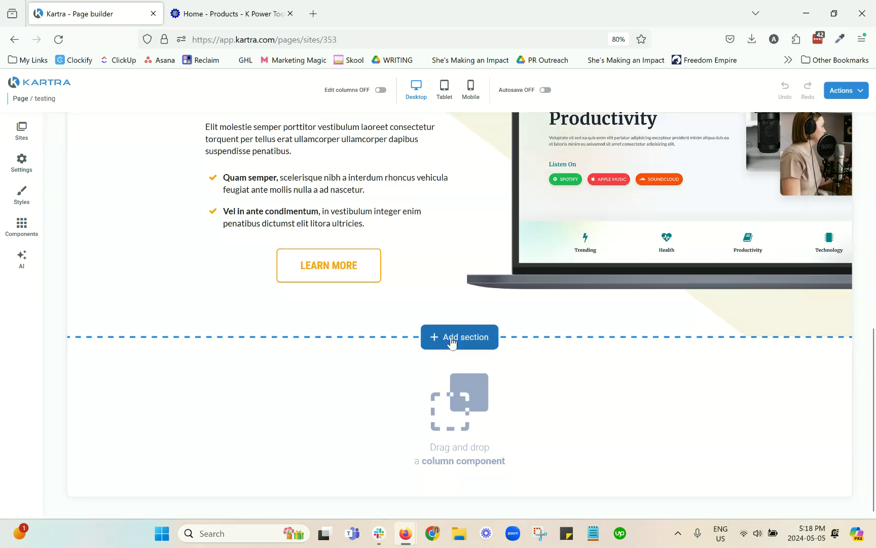
- Browse the Favorites sections list and close it without adding anything
{"action": "left_click", "coordinate": [452, 343]}
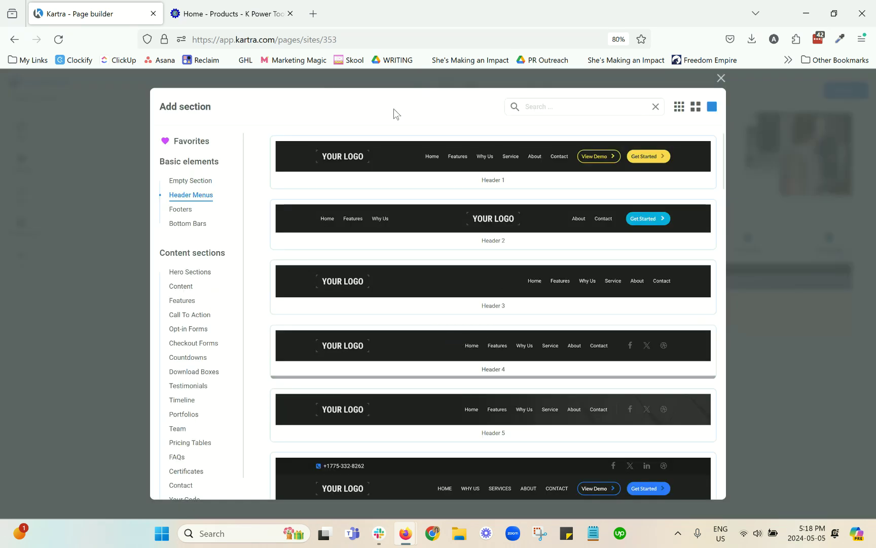
{"action": "left_click", "coordinate": [192, 145]}
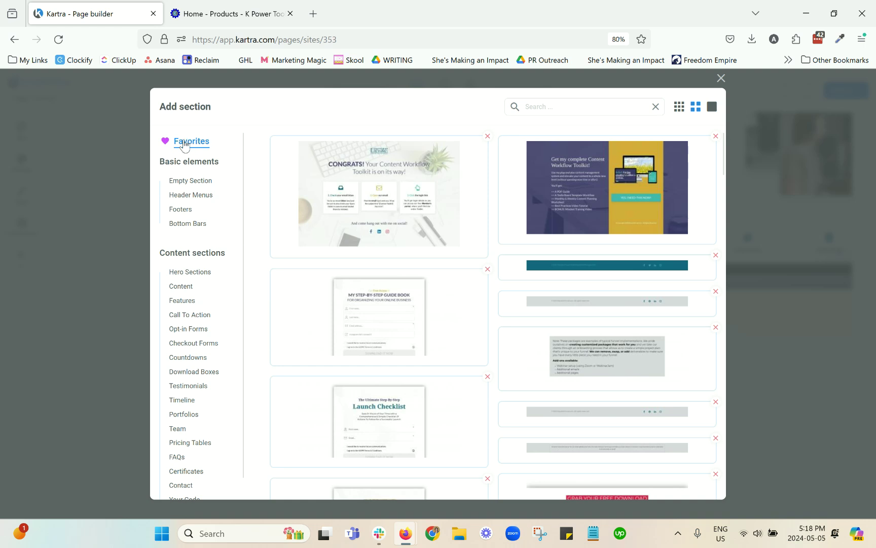
{"action": "scroll", "coordinate": [493, 203], "scroll_direction": "down", "scroll_amount": 1}
{"action": "scroll", "coordinate": [495, 203], "scroll_direction": "down", "scroll_amount": 20}
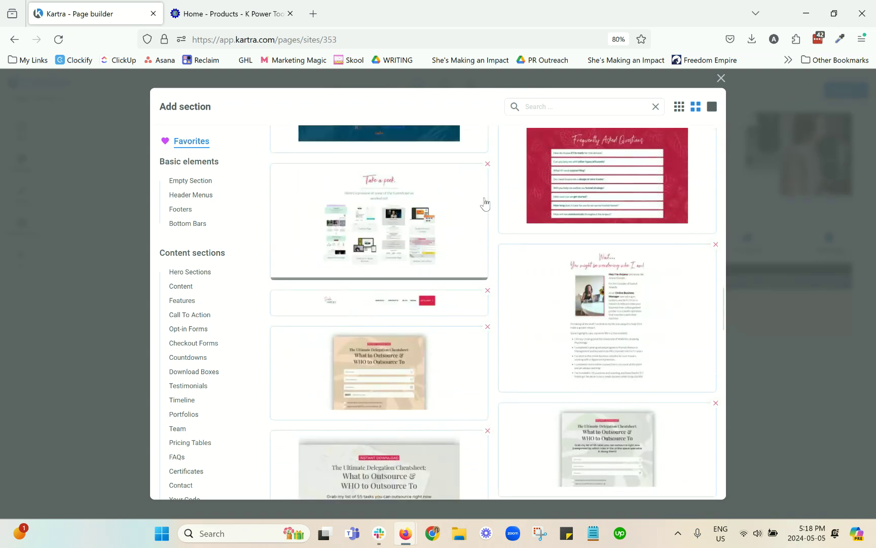
{"action": "scroll", "coordinate": [490, 213], "scroll_direction": "up", "scroll_amount": 5}
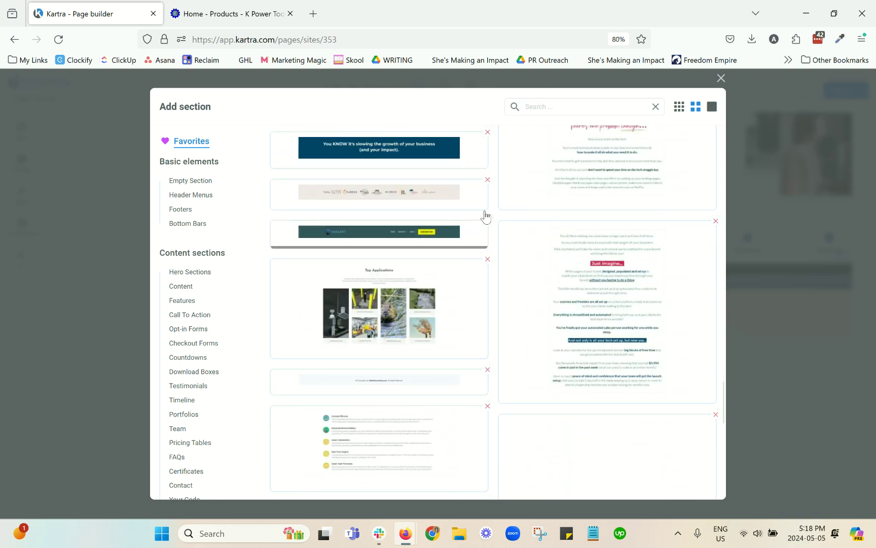
{"action": "scroll", "coordinate": [504, 219], "scroll_direction": "up", "scroll_amount": 3}
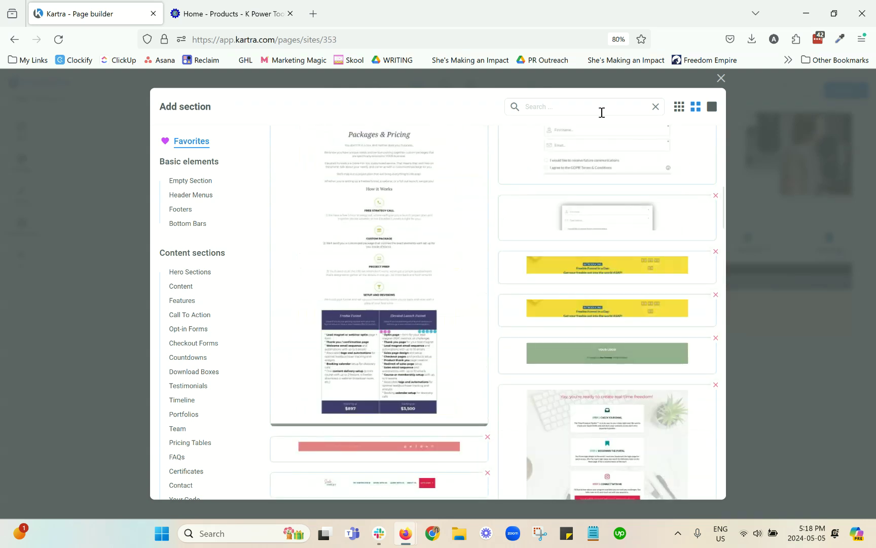
{"action": "left_click", "coordinate": [721, 77]}
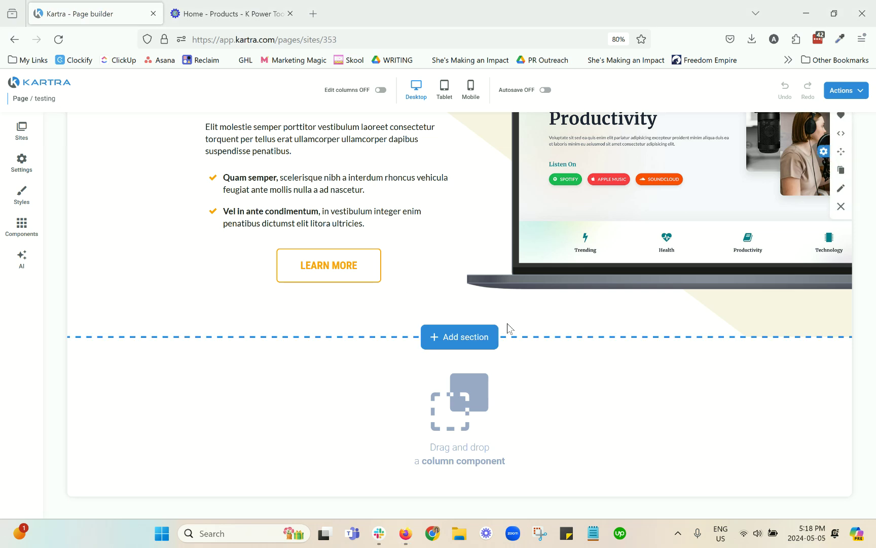
{"action": "scroll", "coordinate": [508, 327], "scroll_direction": "up", "scroll_amount": 7}
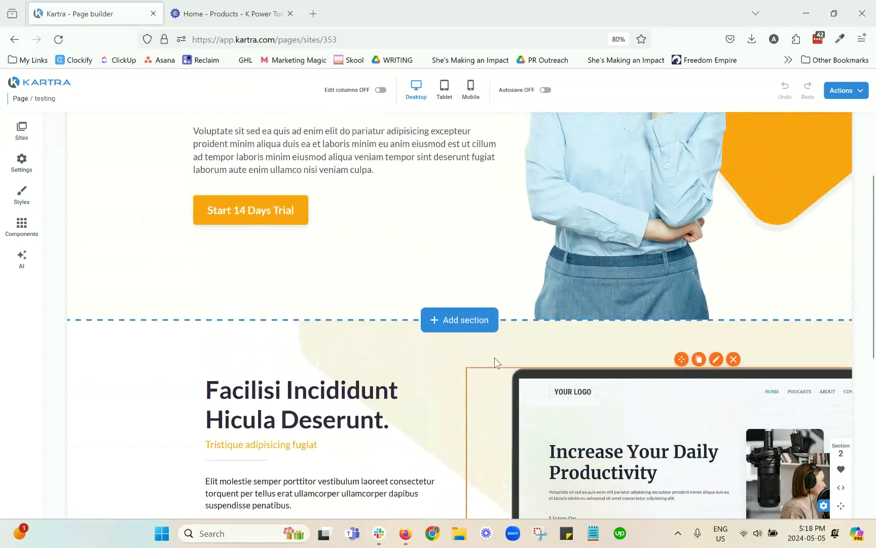
- Save the page's progress from the Actions menu and dismiss the confirmation
{"action": "scroll", "coordinate": [495, 357], "scroll_direction": "up", "scroll_amount": 5}
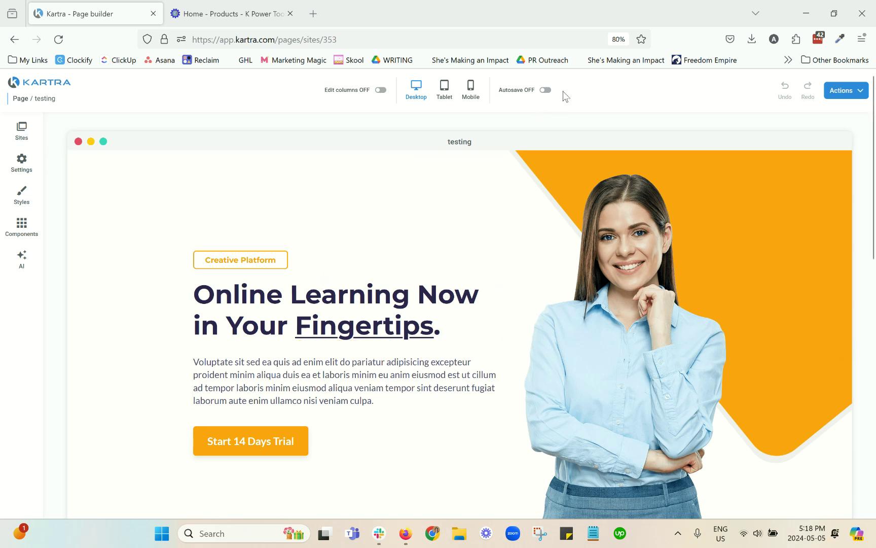
{"action": "left_click_drag", "start_coordinate": [552, 91], "coordinate": [499, 90]}
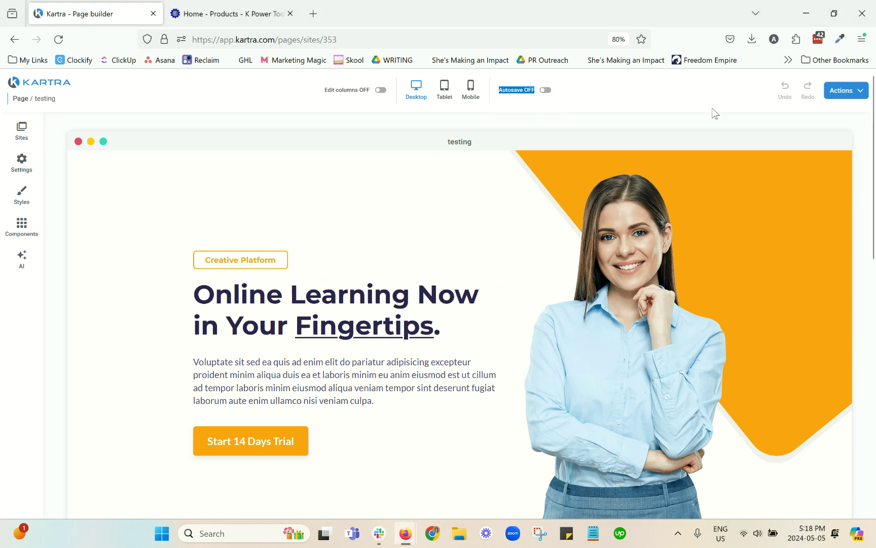
{"action": "left_click", "coordinate": [859, 91]}
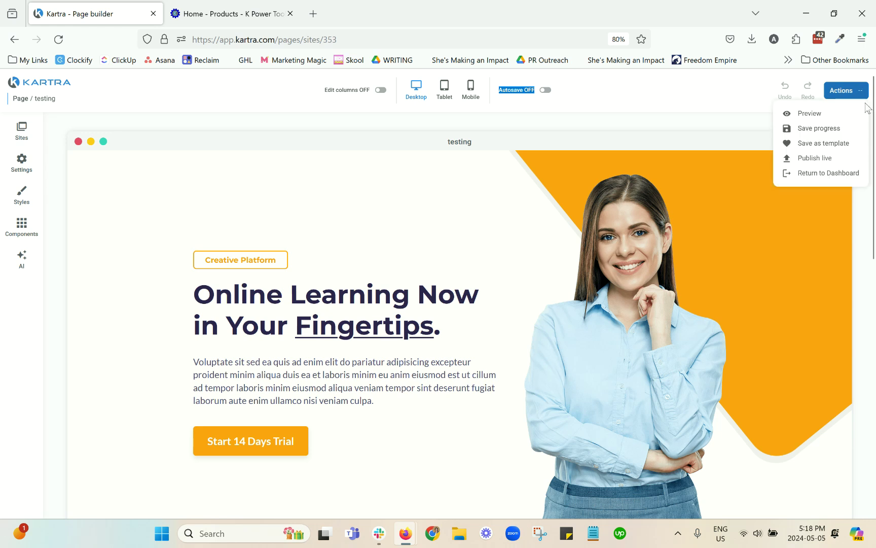
{"action": "left_click", "coordinate": [802, 133]}
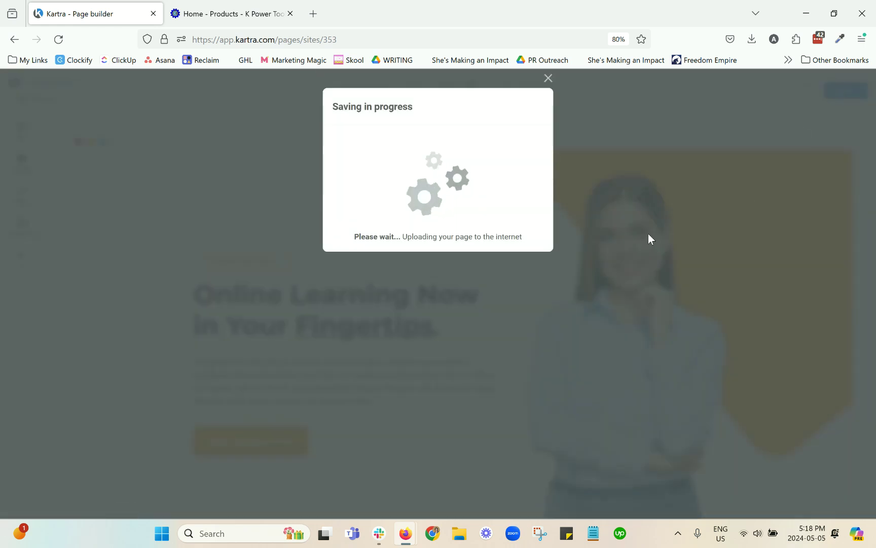
{"action": "left_click", "coordinate": [549, 81]}
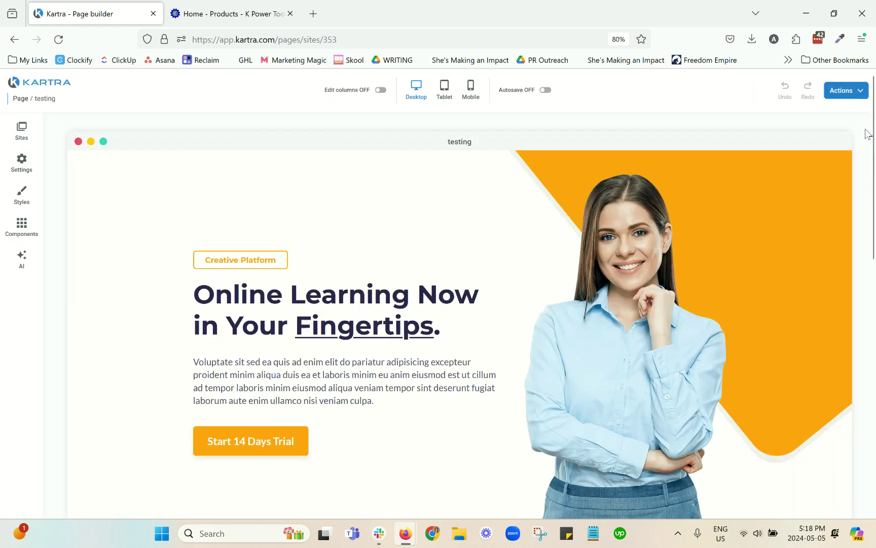
- Reopen the Actions menu to note that autosave is off
{"action": "left_click", "coordinate": [858, 91]}
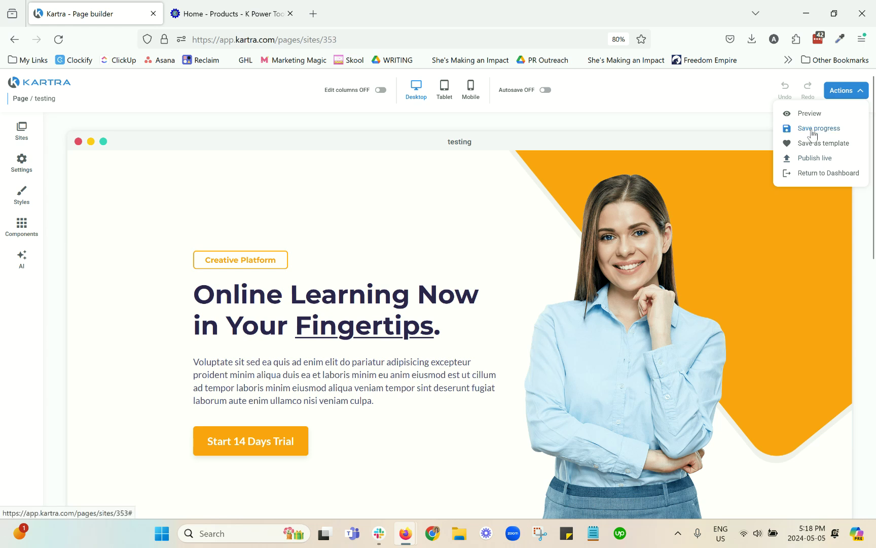
{"action": "triple_click", "coordinate": [516, 91]}
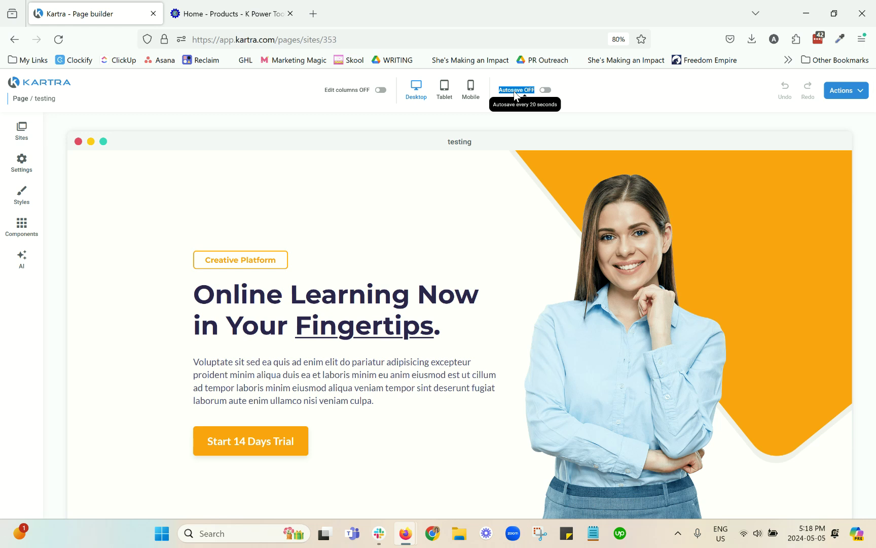
{"action": "left_click", "coordinate": [572, 109]}
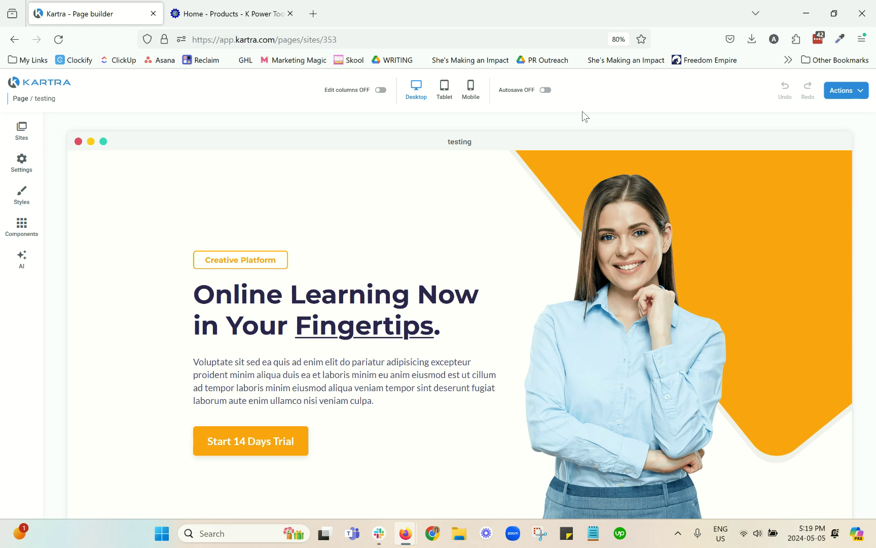
{"action": "left_click", "coordinate": [856, 91]}
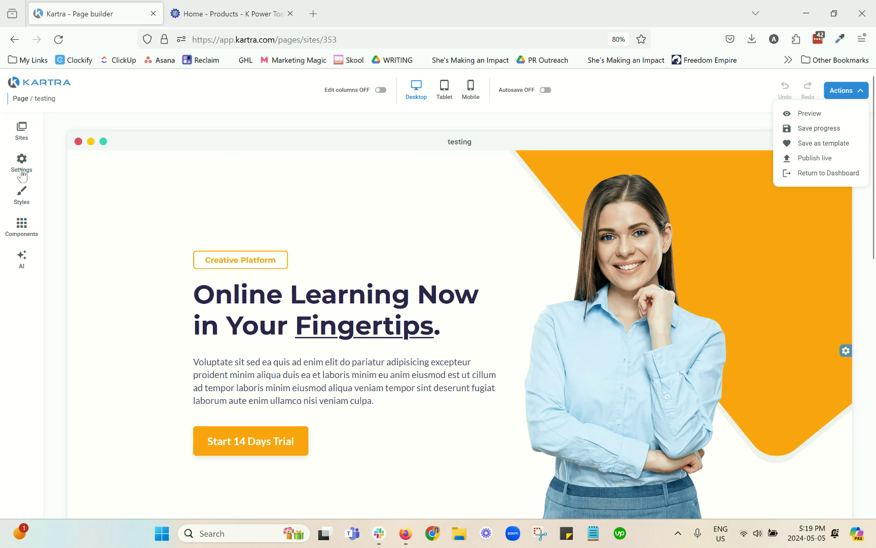
- Set component text to Times New Roman at 1.00rem in Styles and apply it
{"action": "left_click", "coordinate": [29, 195]}
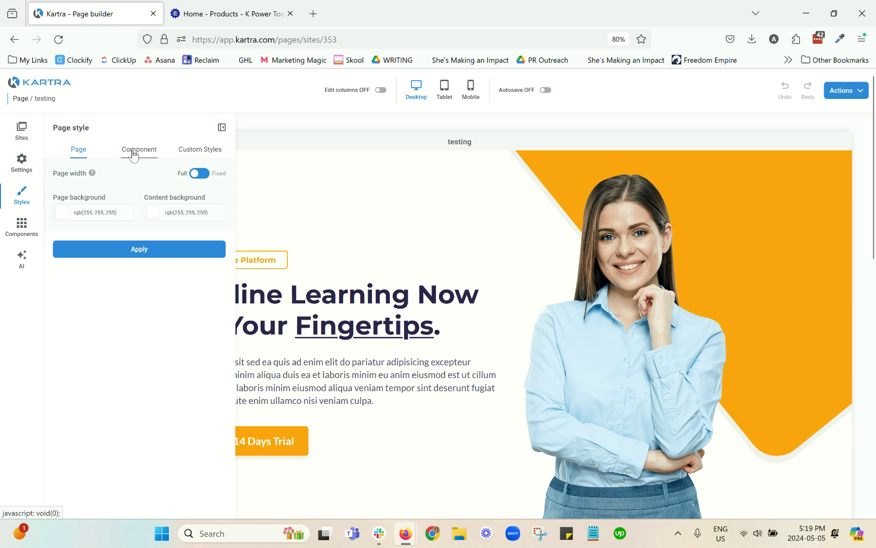
{"action": "left_click", "coordinate": [133, 152]}
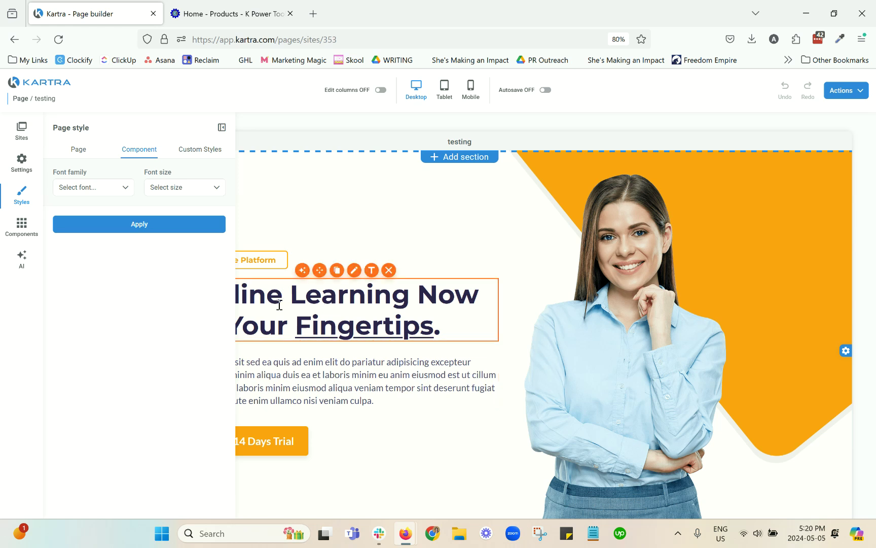
{"action": "left_click", "coordinate": [101, 187]}
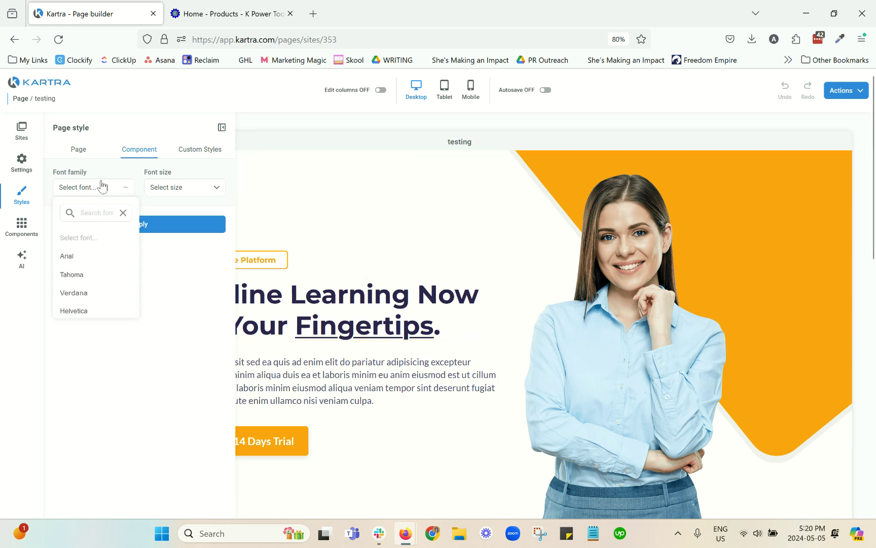
{"action": "scroll", "coordinate": [98, 259], "scroll_direction": "down", "scroll_amount": 1}
{"action": "left_click", "coordinate": [88, 297]}
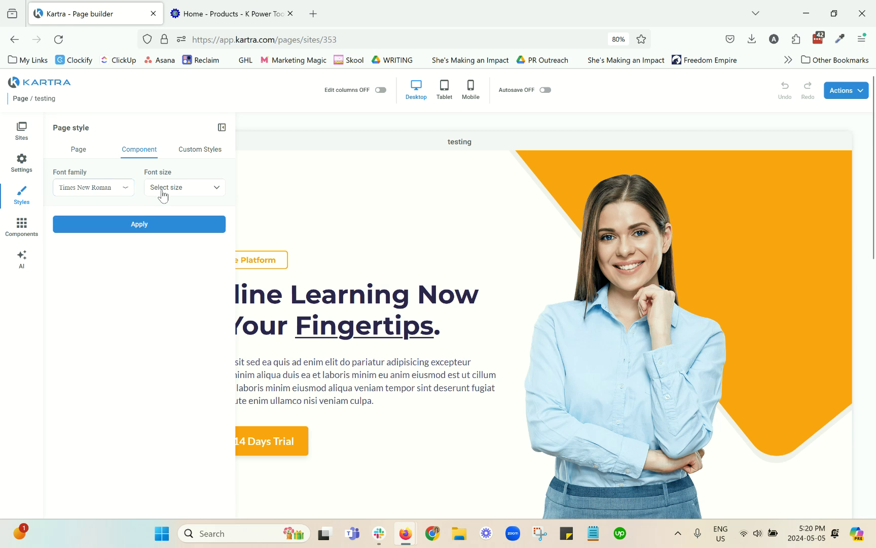
{"action": "left_click", "coordinate": [163, 188]}
{"action": "left_click", "coordinate": [165, 297]}
{"action": "left_click", "coordinate": [136, 223]}
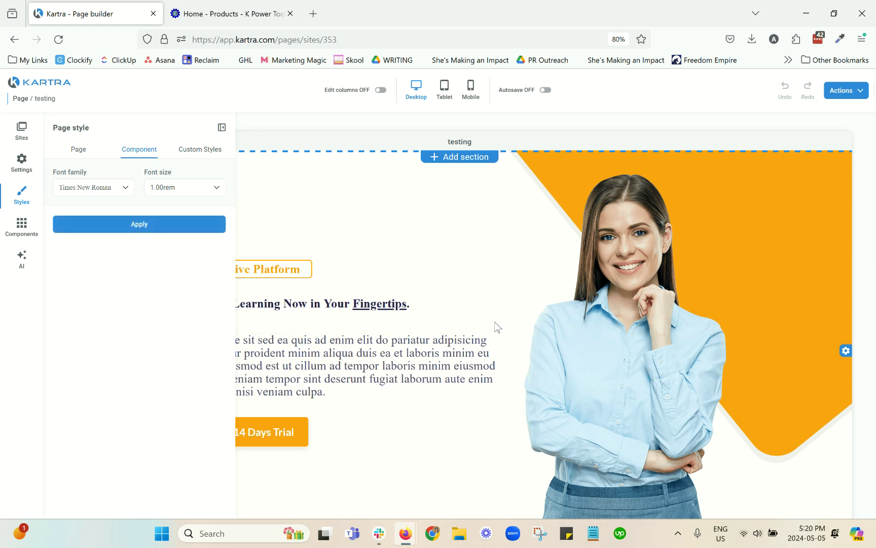
{"action": "left_click", "coordinate": [173, 228]}
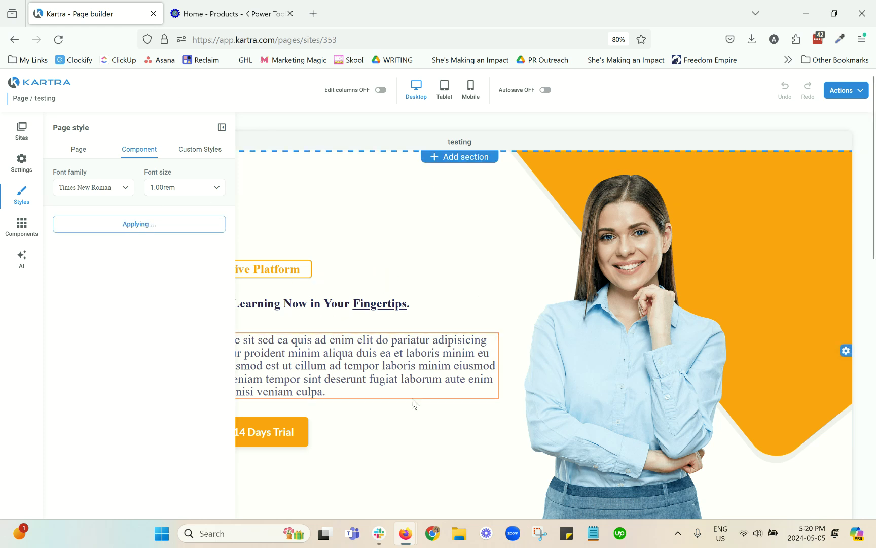
- Review the restyled page and select the second section's heading
{"action": "scroll", "coordinate": [431, 365], "scroll_direction": "down", "scroll_amount": 5}
{"action": "scroll", "coordinate": [436, 358], "scroll_direction": "down", "scroll_amount": 3}
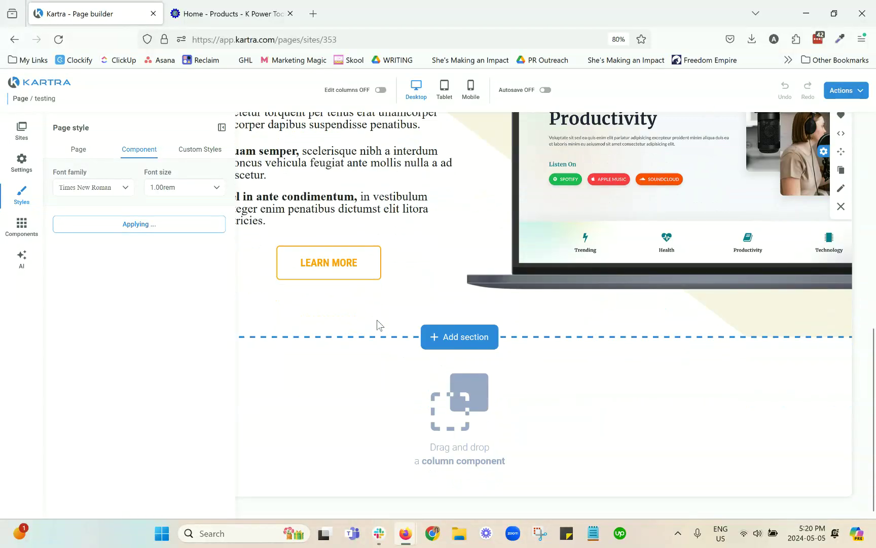
{"action": "scroll", "coordinate": [376, 325], "scroll_direction": "up", "scroll_amount": 4}
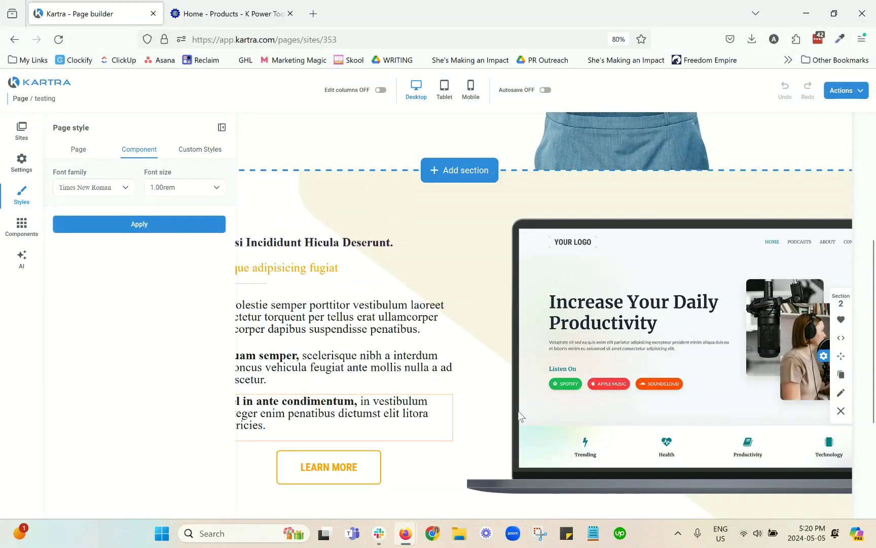
{"action": "left_click", "coordinate": [288, 241]}
- Try out text selection in the Facilisi heading, checklist and hero paragraph
{"action": "double_click", "coordinate": [288, 241]}
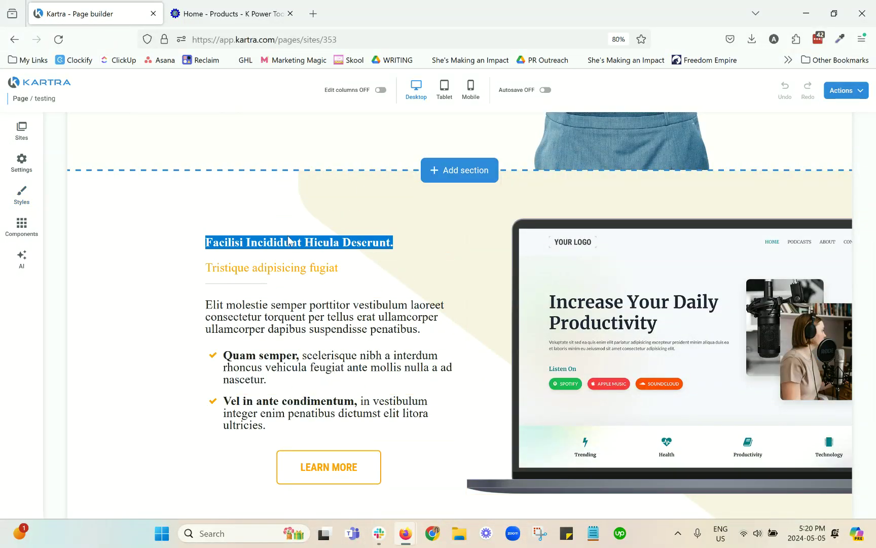
{"action": "left_click", "coordinate": [330, 317]}
{"action": "left_click", "coordinate": [372, 364]}
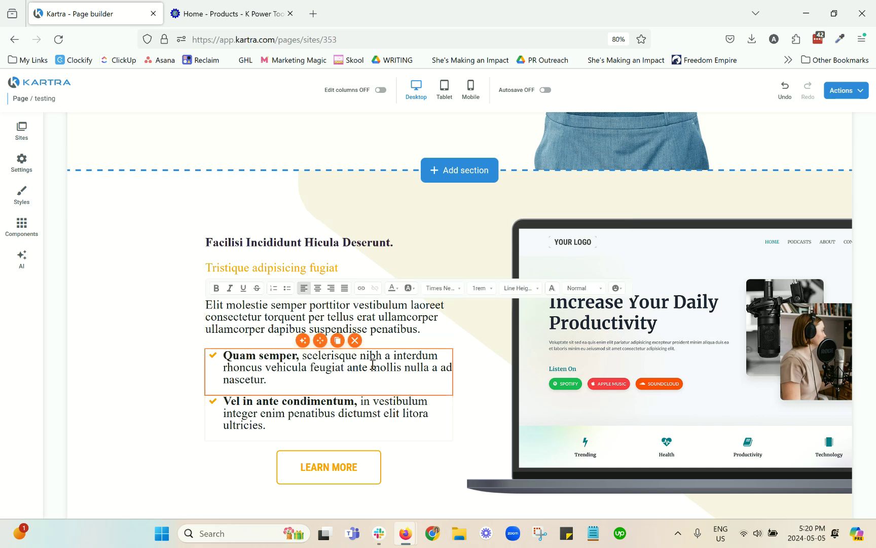
{"action": "scroll", "coordinate": [370, 355], "scroll_direction": "up", "scroll_amount": 7}
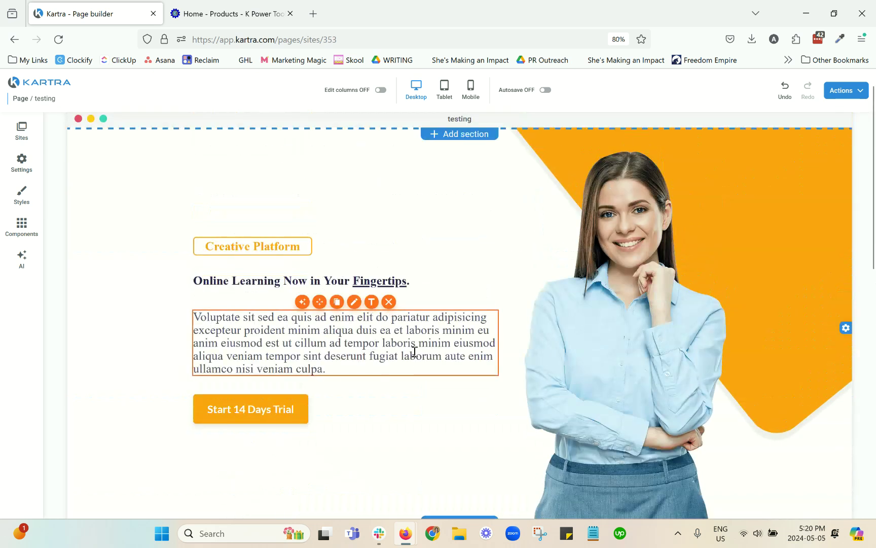
{"action": "triple_click", "coordinate": [370, 350]}
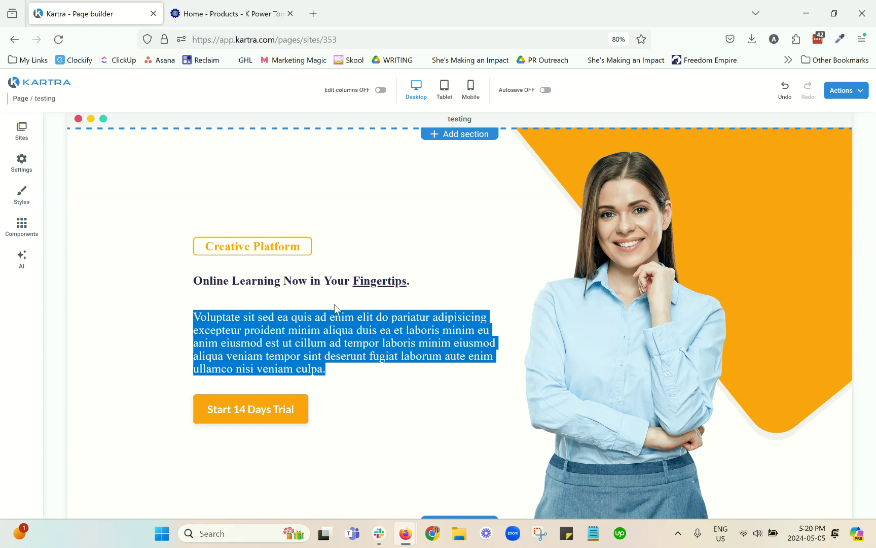
{"action": "left_click", "coordinate": [176, 333]}
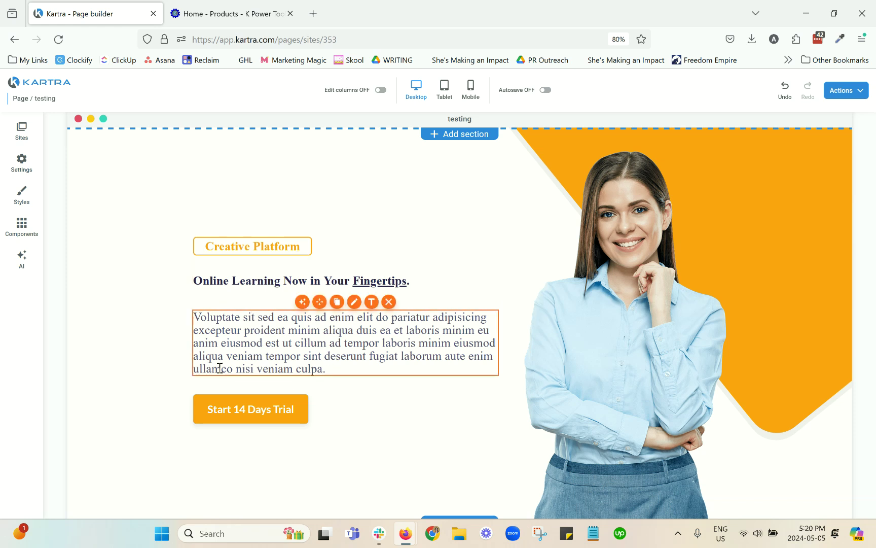
- Paste the KCSG Tools For Kartra sentence at the end of the hero paragraph
{"action": "left_click", "coordinate": [337, 369]}
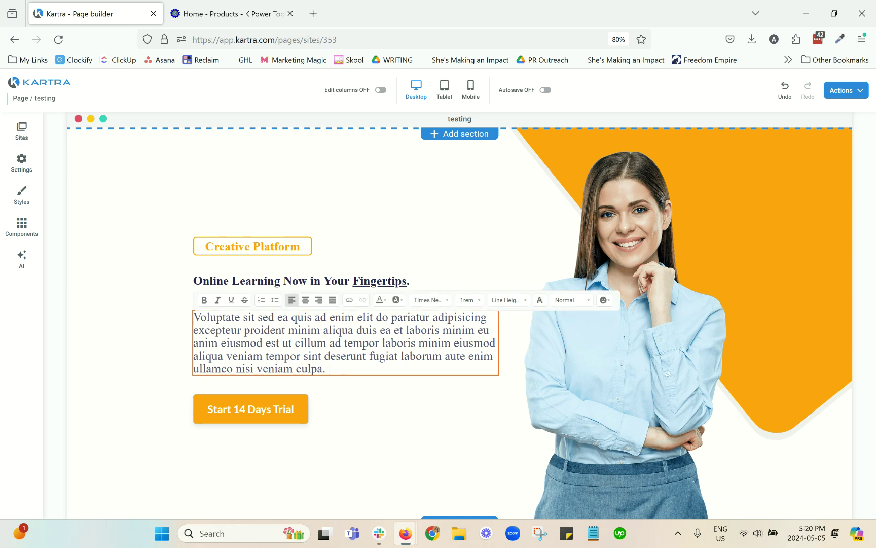
{"action": "type", "text": "KCSG Tools For Kartra is a Google Chrome browser plugin for Kartra authors. Here's how you can benefit:"}
{"action": "double_click", "coordinate": [344, 356]}
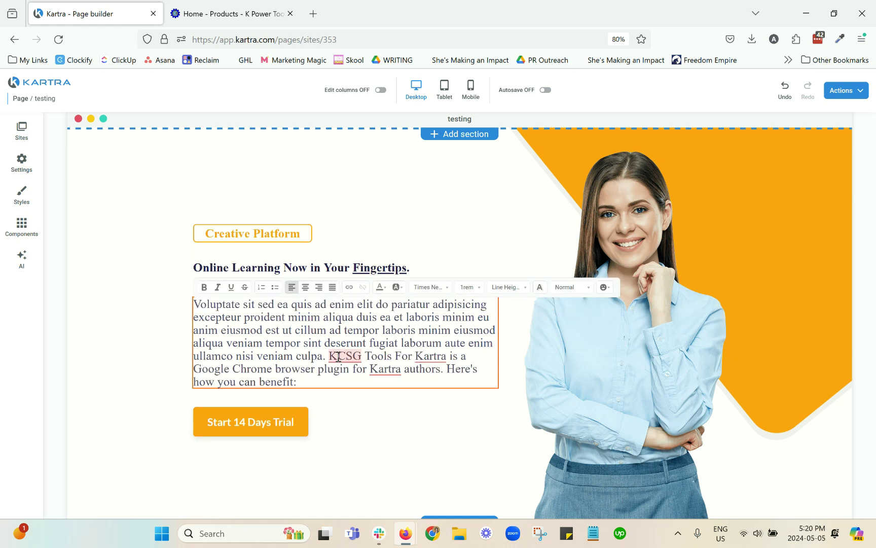
{"action": "key", "text": "ctrl+shift+End"}
{"action": "key", "text": "ctrl+c"}
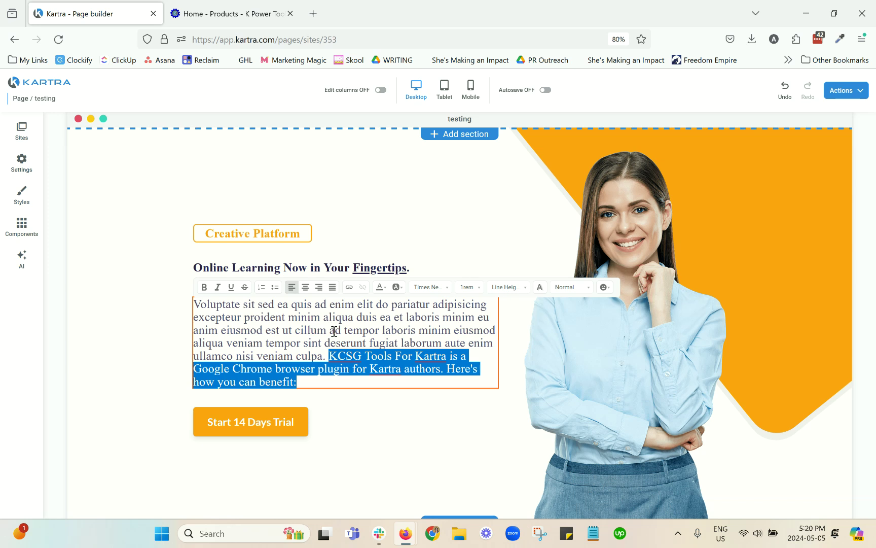
{"action": "left_click", "coordinate": [430, 269]}
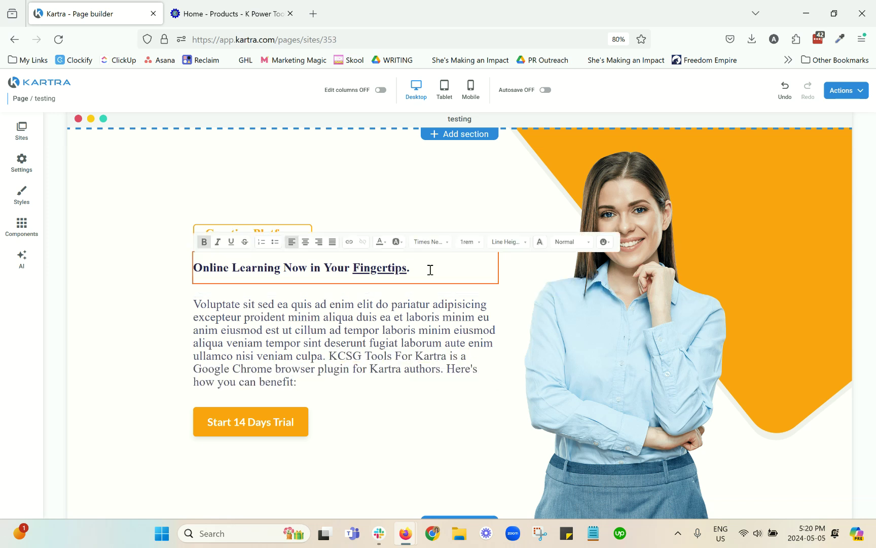
- Change the hero heading font to Open Sans
{"action": "triple_click", "coordinate": [430, 269]}
{"action": "left_click", "coordinate": [431, 241]}
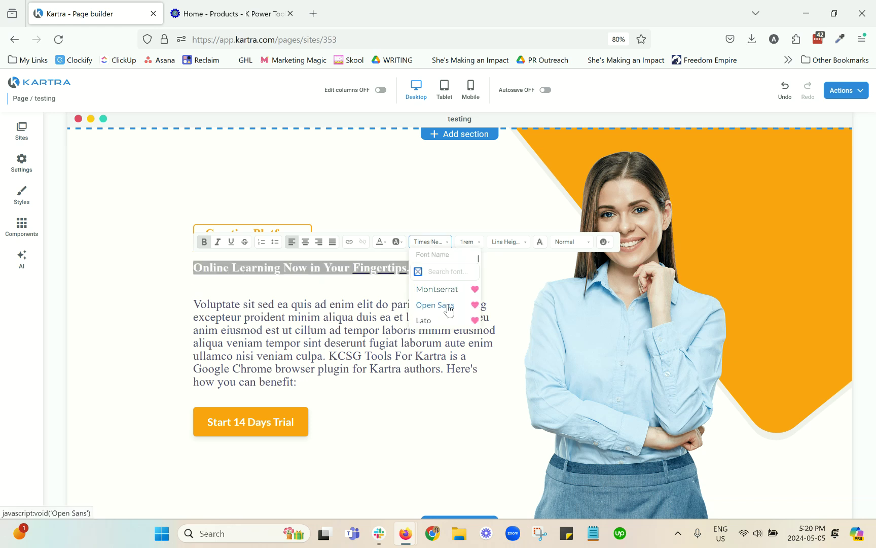
{"action": "left_click", "coordinate": [449, 304]}
{"action": "left_click", "coordinate": [451, 268]}
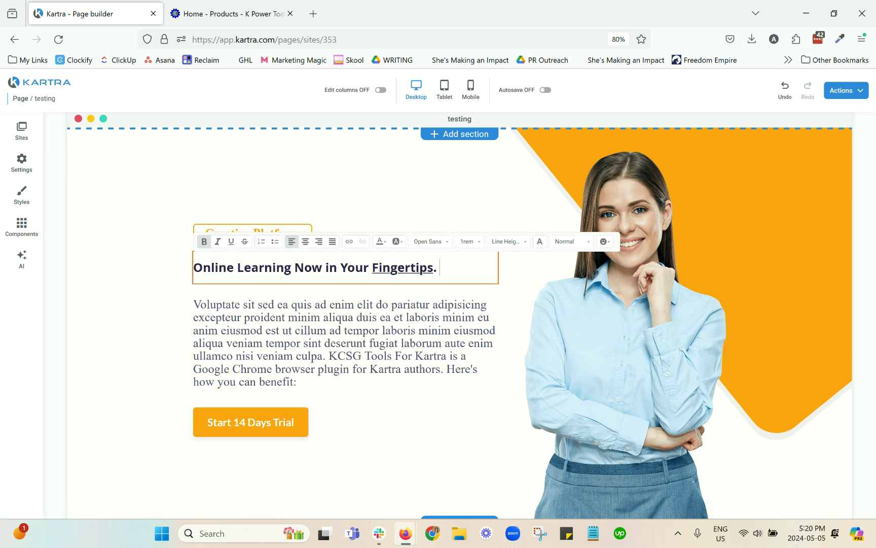
- Paste the KCSG sentence into the heading, delete it, and add a period after Fingertips
{"action": "key", "text": "ctrl+v"}
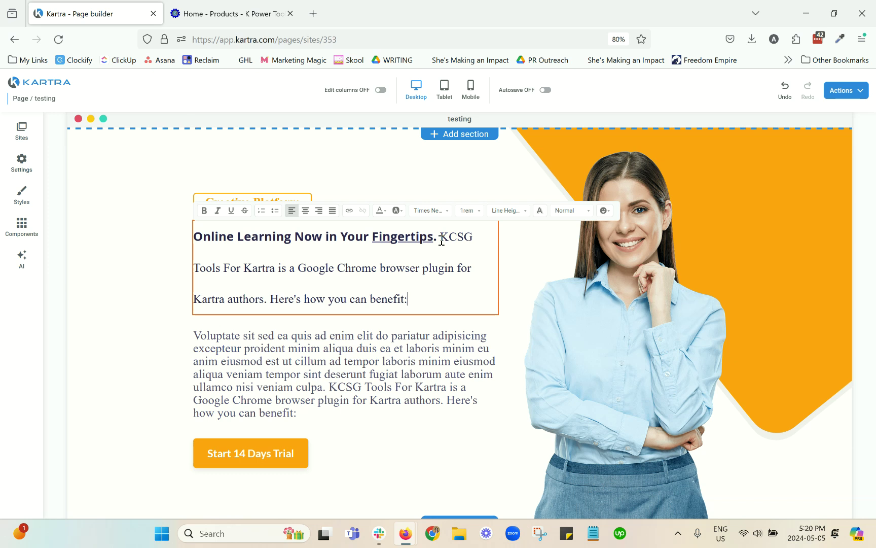
{"action": "left_click_drag", "start_coordinate": [440, 238], "coordinate": [456, 290]}
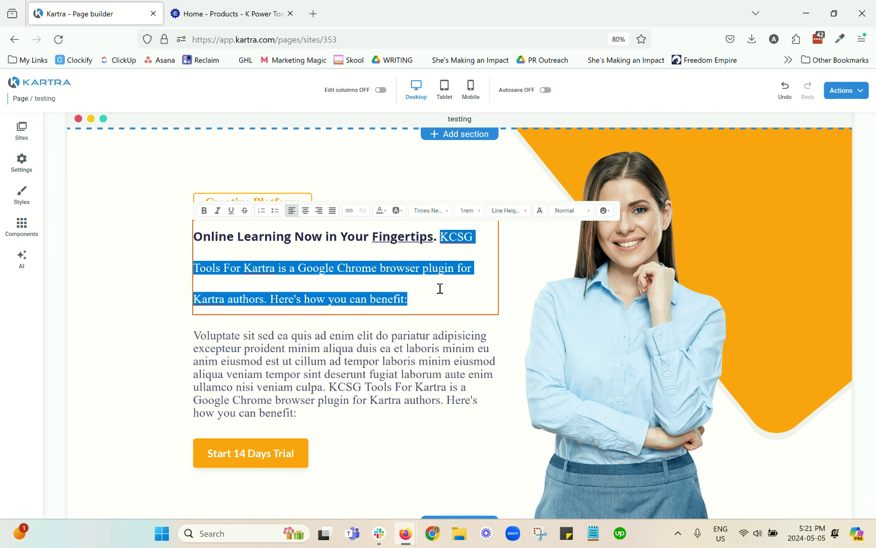
{"action": "left_click", "coordinate": [440, 239]}
{"action": "left_click_drag", "start_coordinate": [428, 236], "coordinate": [217, 238]}
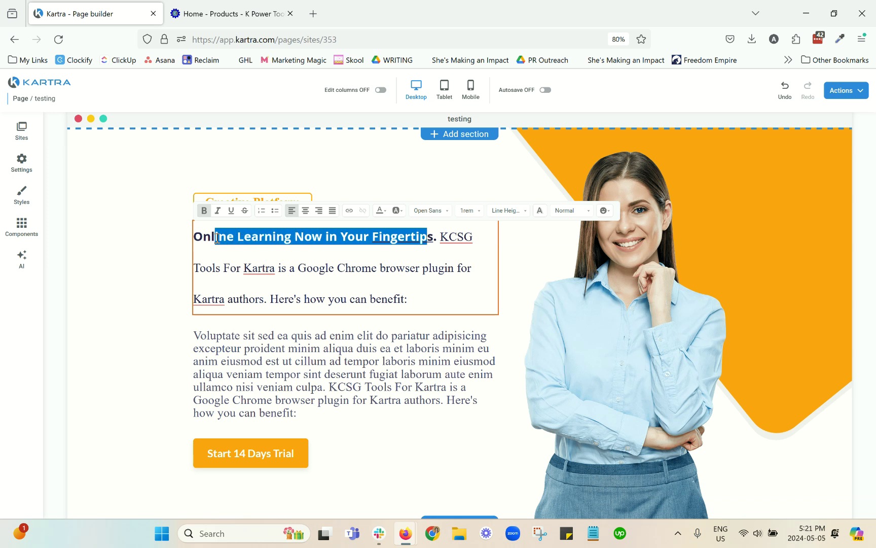
{"action": "left_click_drag", "start_coordinate": [437, 239], "coordinate": [456, 297]}
{"action": "key", "text": "ctrl+c"}
{"action": "key", "text": "Delete"}
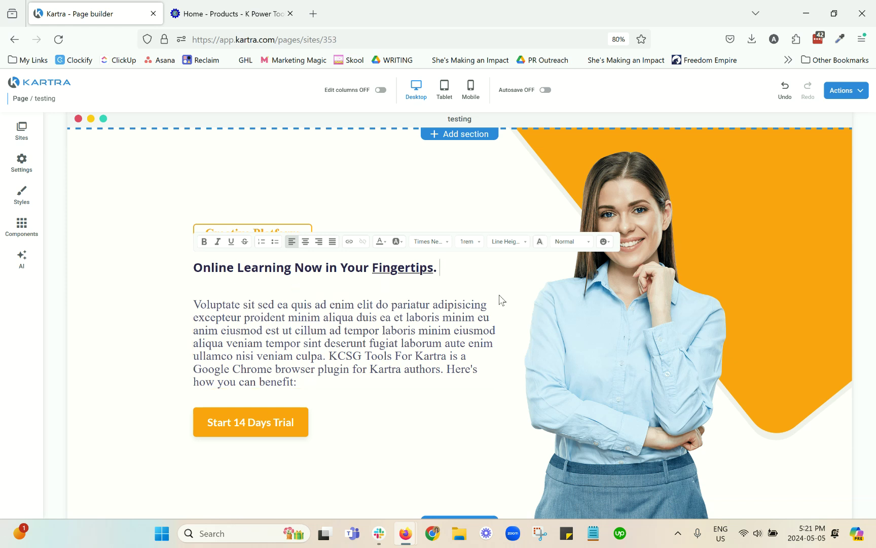
{"action": "key", "text": "ctrl+v"}
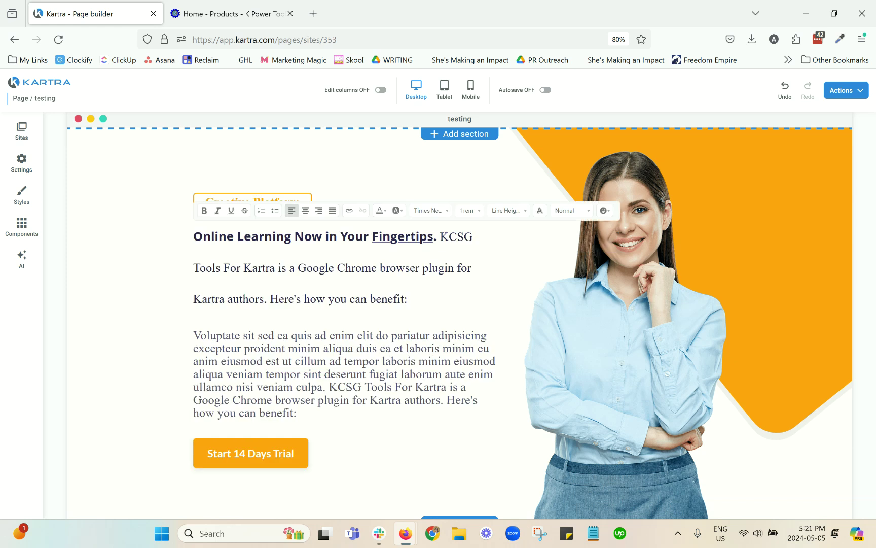
{"action": "left_click", "coordinate": [454, 247]}
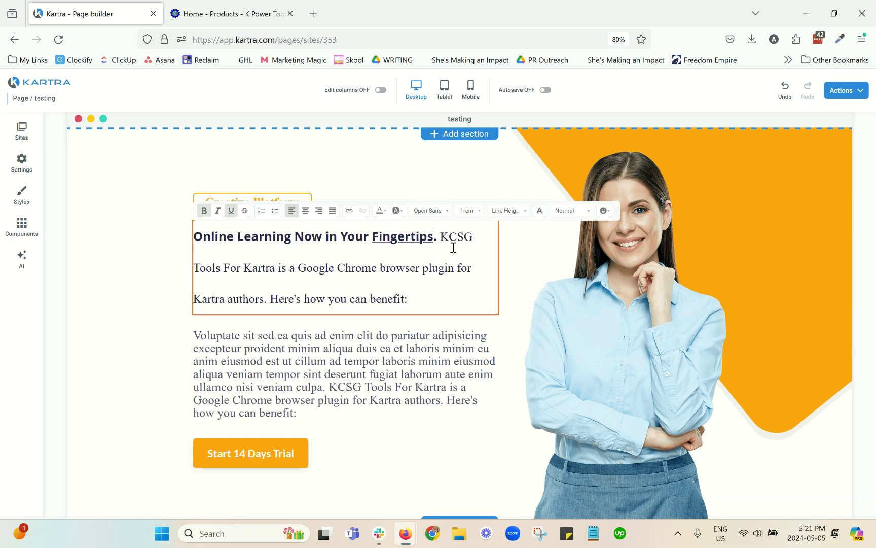
{"action": "type", "text": "."}
- Remove the leftover KCSG sentences pasted into the heading
{"action": "key", "text": "ctrl+v"}
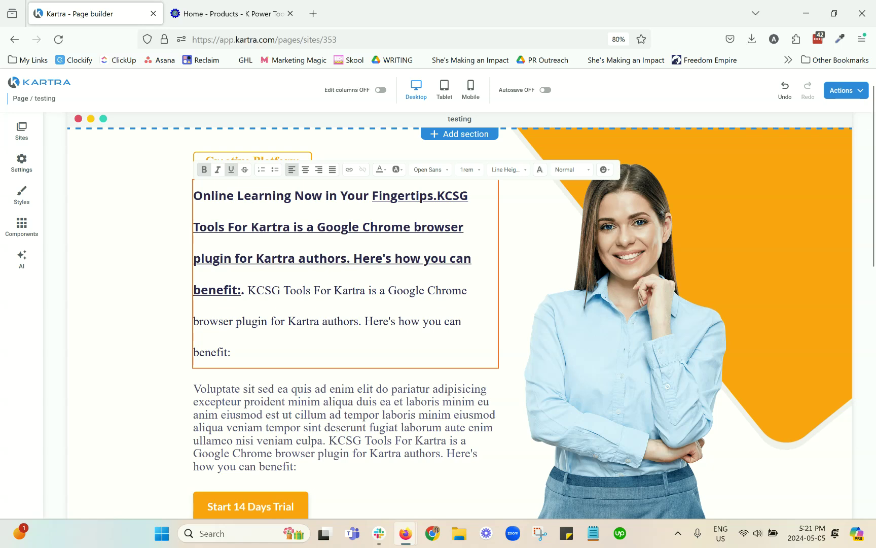
{"action": "left_click_drag", "start_coordinate": [239, 291], "coordinate": [250, 350]}
{"action": "key", "text": "ctrl+c"}
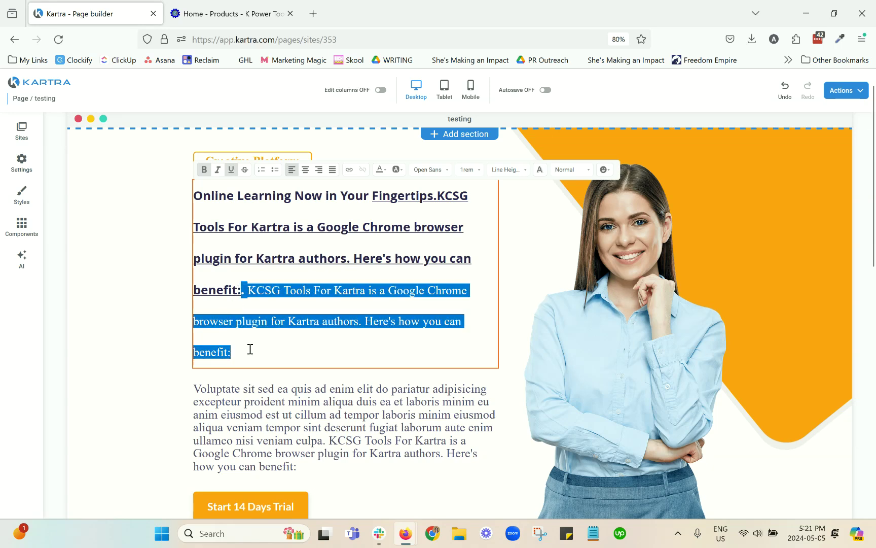
{"action": "key", "text": "BackSpace"}
{"action": "key", "text": "BackSpace"}
{"action": "type", "text": "."}
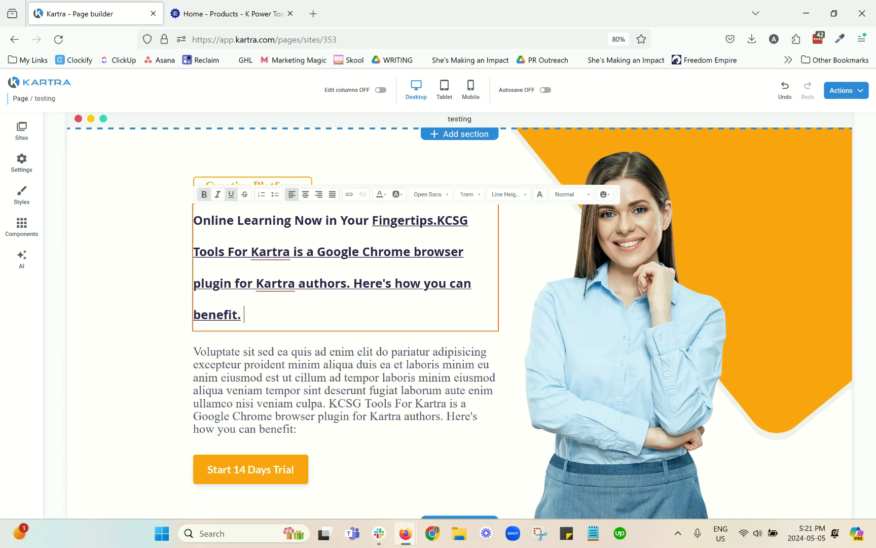
{"action": "key", "text": "ctrl+v"}
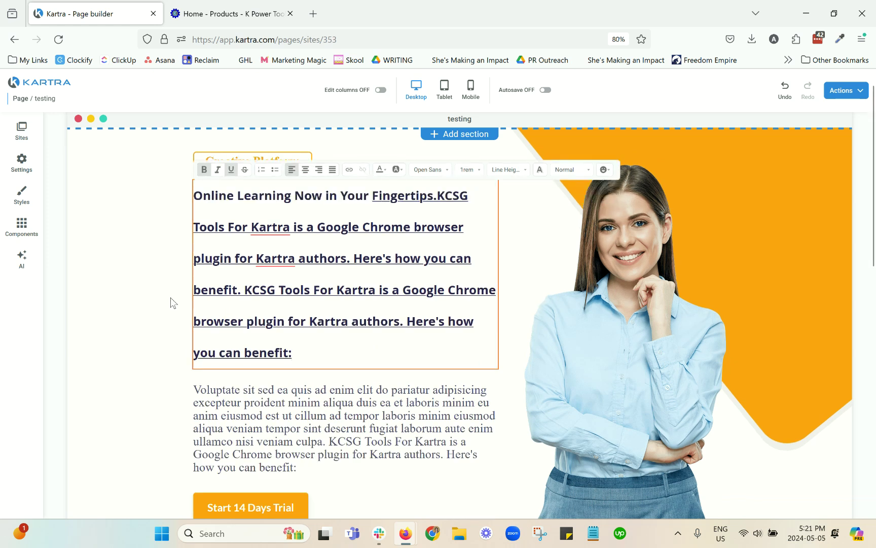
{"action": "left_click_drag", "start_coordinate": [245, 289], "coordinate": [293, 355]}
{"action": "key", "text": "BackSpace"}
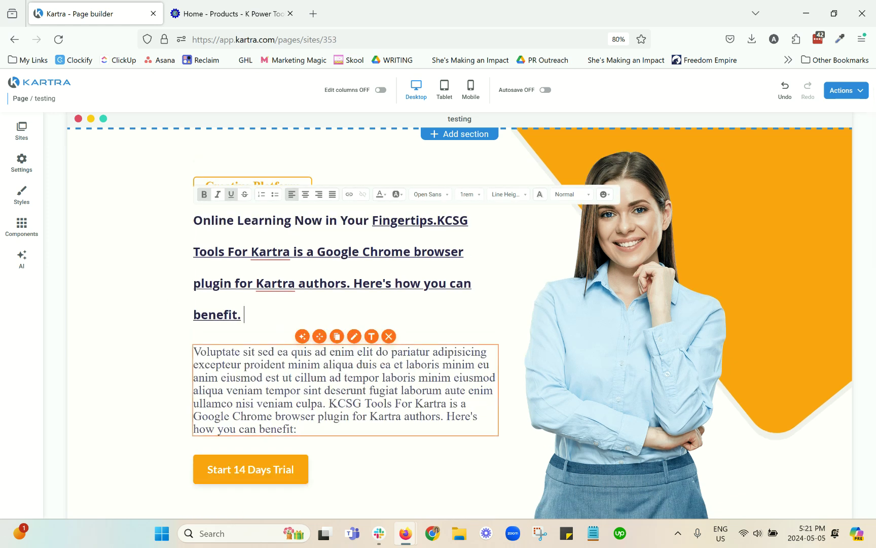
- Delete all heading text after Fingertips, end it with a period, and exit editing
{"action": "left_click", "coordinate": [312, 286]}
{"action": "left_click", "coordinate": [358, 306]}
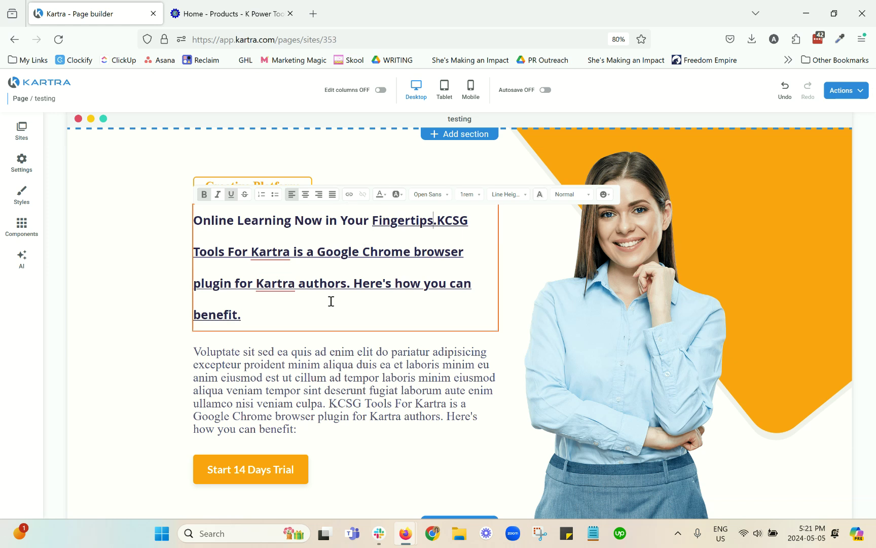
{"action": "left_click_drag", "start_coordinate": [330, 301], "coordinate": [436, 221]}
{"action": "key", "text": "BackSpace"}
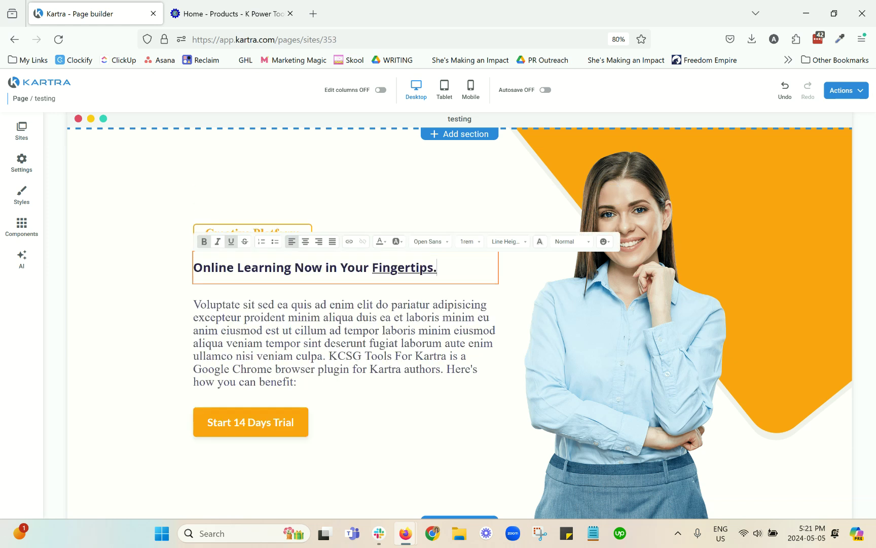
{"action": "left_click", "coordinate": [389, 333]}
{"action": "type", "text": "."}
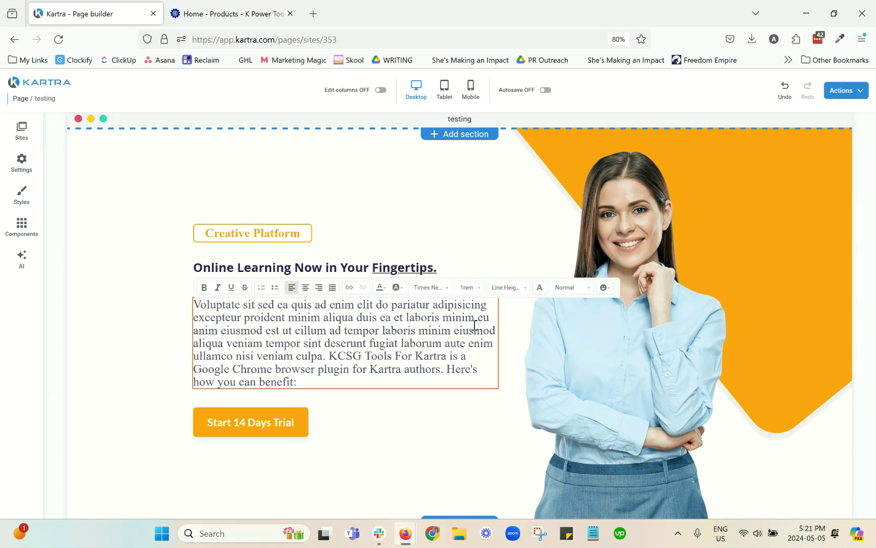
{"action": "left_click", "coordinate": [834, 115]}
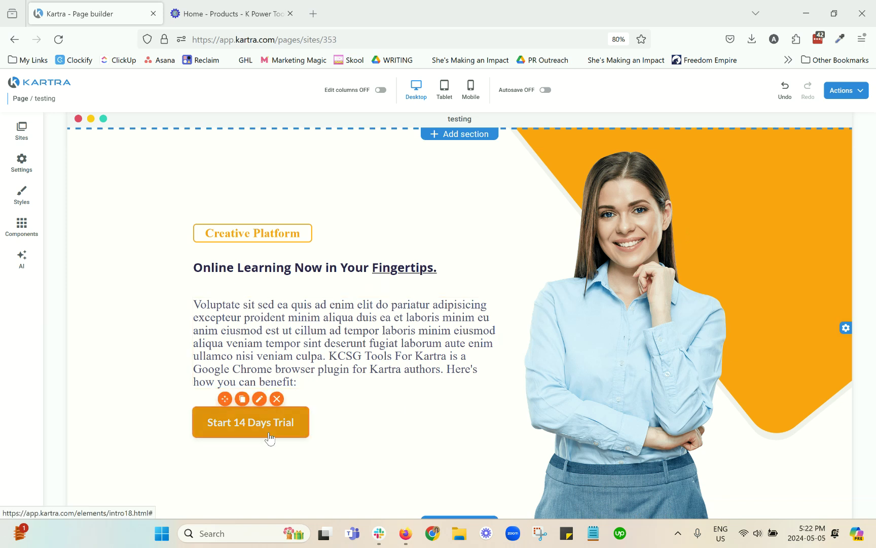
- Set the trial button background to a KOLLEKT palette orange, rgb(239, 155, 18)
{"action": "left_click", "coordinate": [259, 399]}
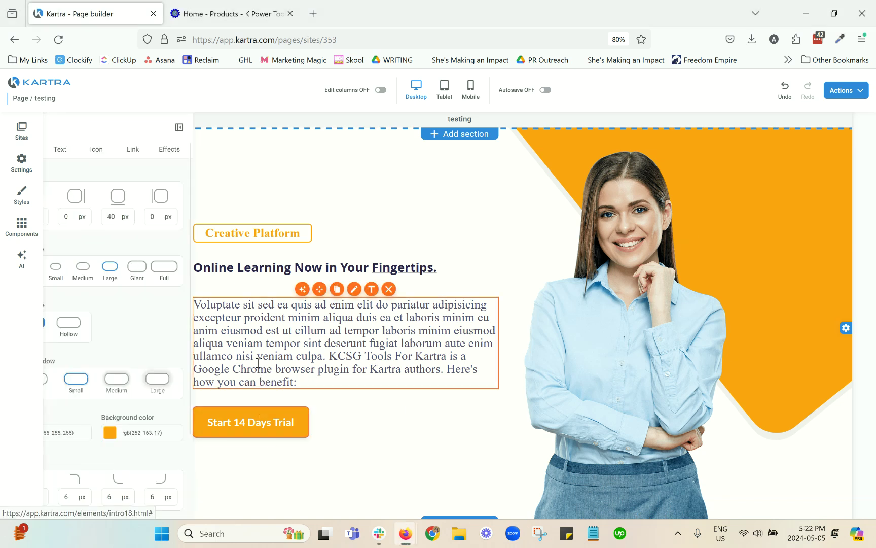
{"action": "left_click", "coordinate": [171, 439]}
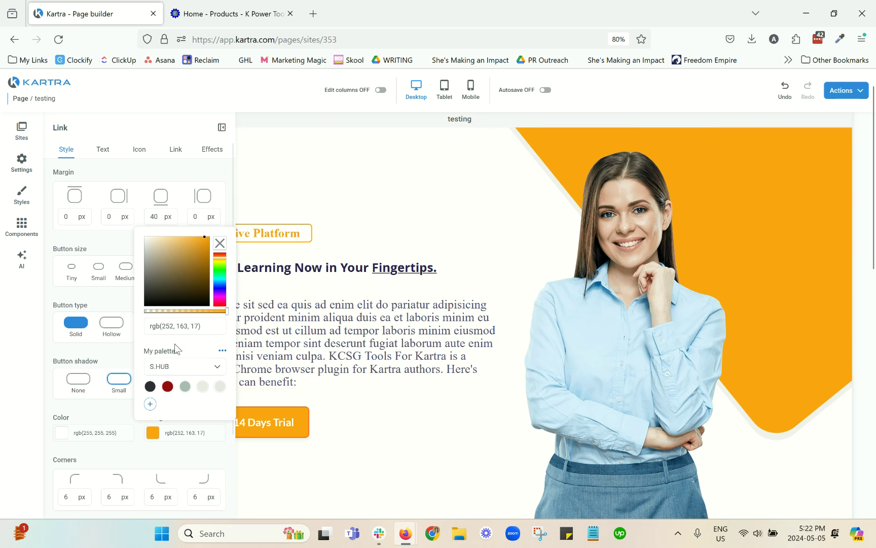
{"action": "left_click", "coordinate": [222, 350]}
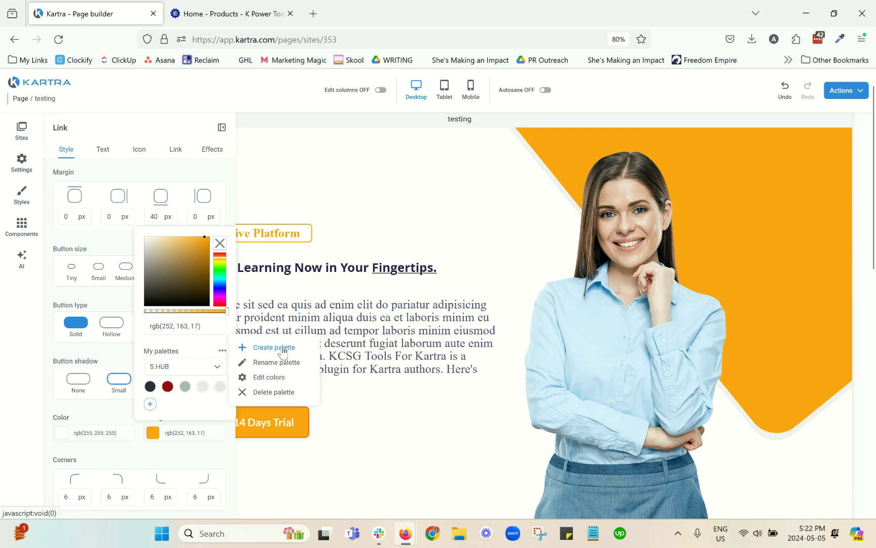
{"action": "left_click", "coordinate": [208, 373]}
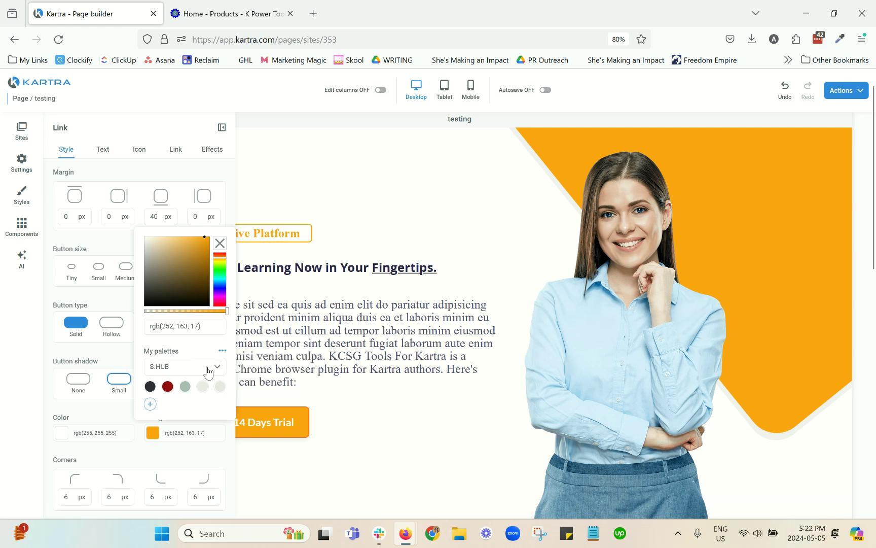
{"action": "left_click", "coordinate": [207, 372]}
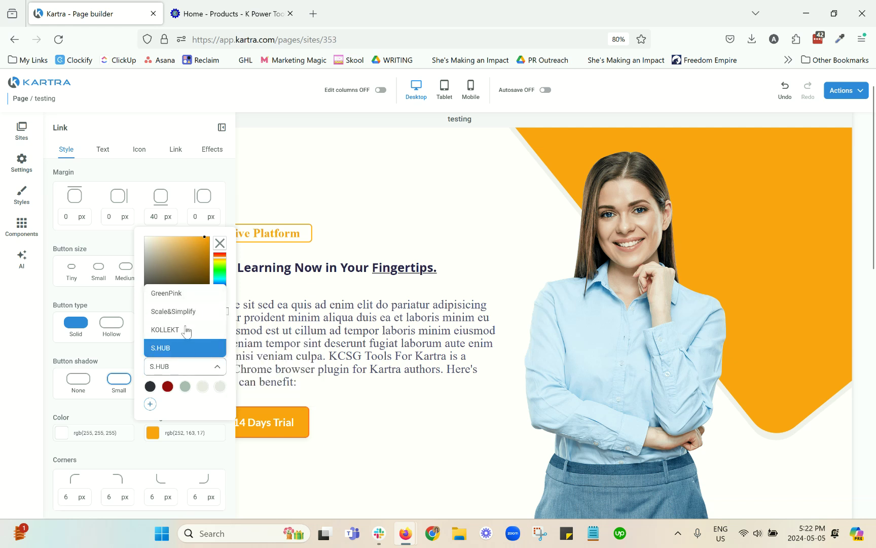
{"action": "left_click", "coordinate": [186, 330]}
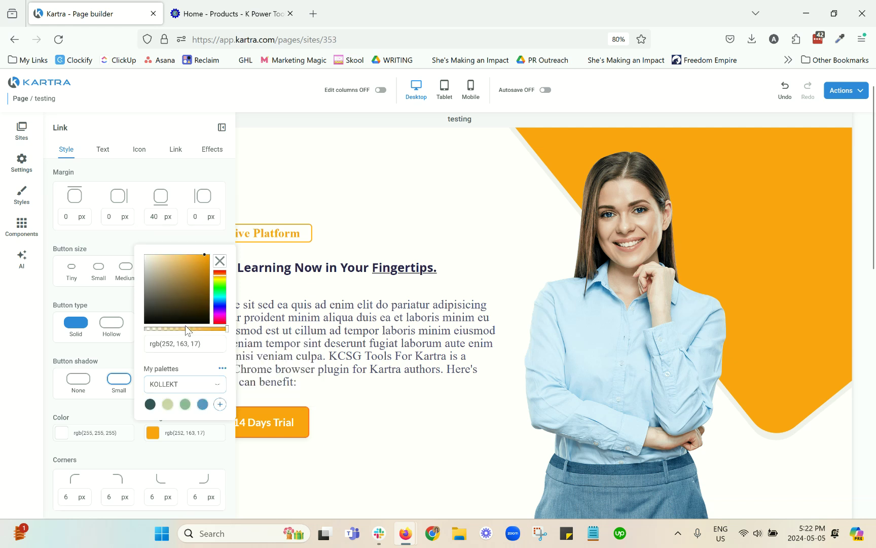
{"action": "left_click", "coordinate": [201, 264]}
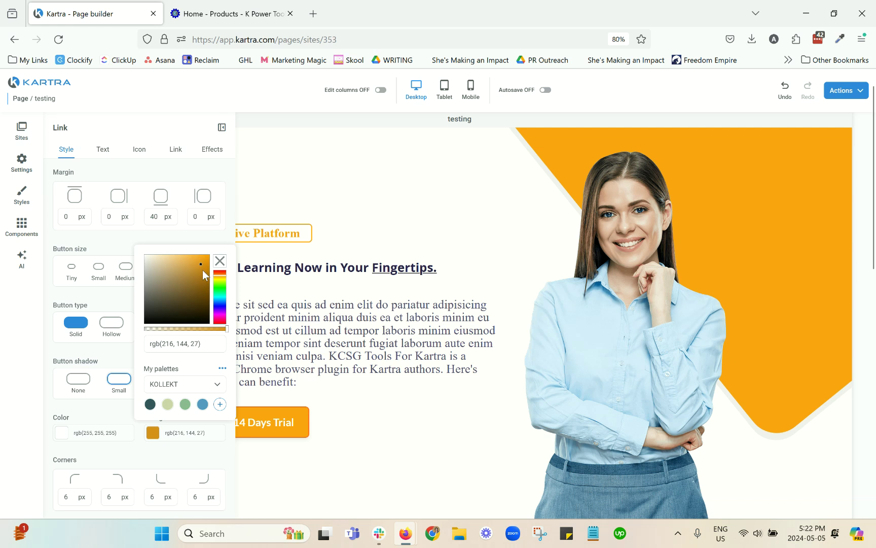
{"action": "left_click", "coordinate": [204, 258]}
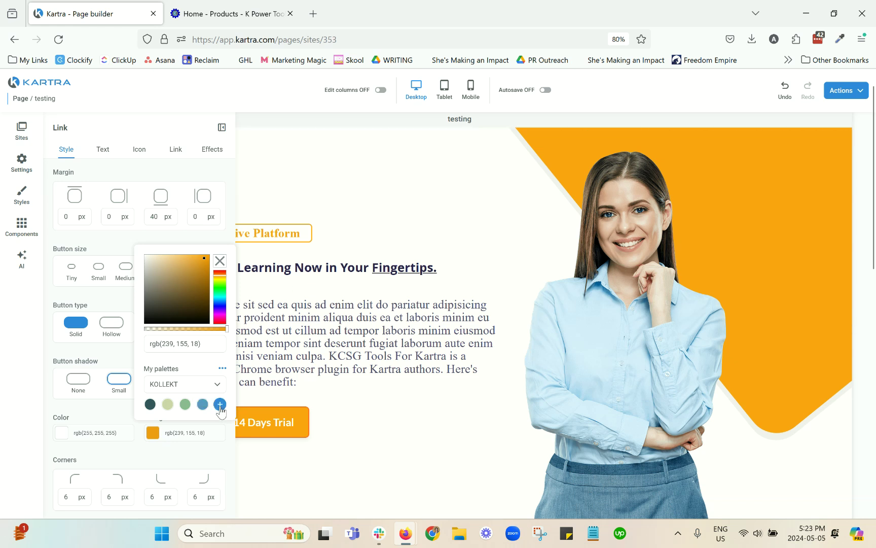
- Add the current orange to the KOLLEKT palette, then remove that swatch again in editing mode
{"action": "left_click", "coordinate": [220, 404]}
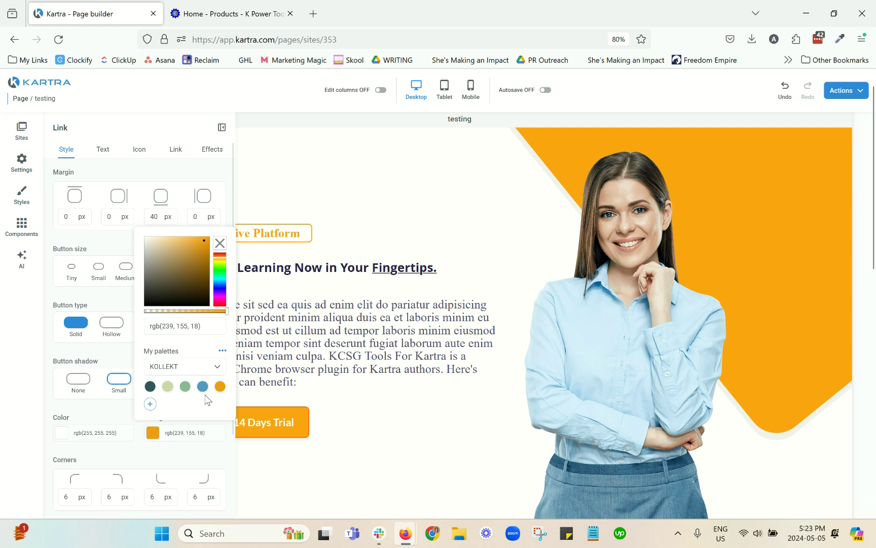
{"action": "left_click", "coordinate": [222, 350]}
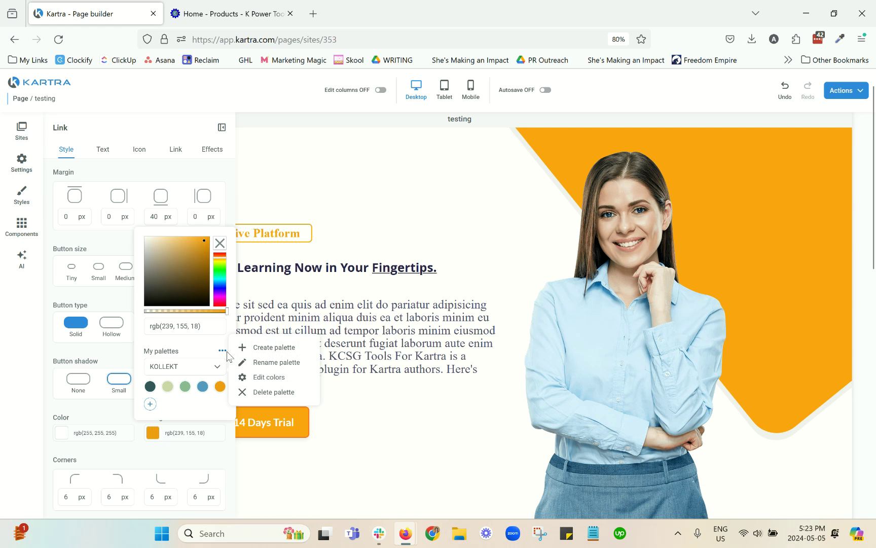
{"action": "left_click", "coordinate": [258, 381]}
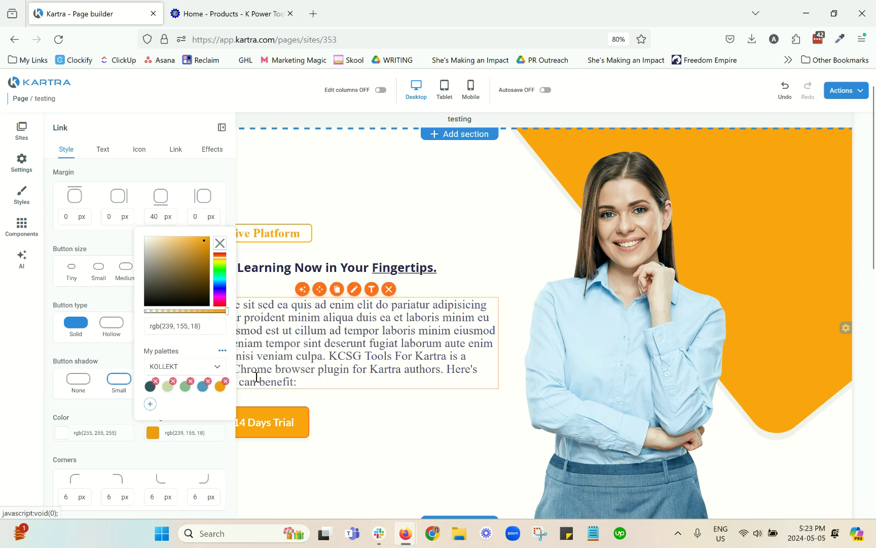
{"action": "left_click", "coordinate": [226, 381]}
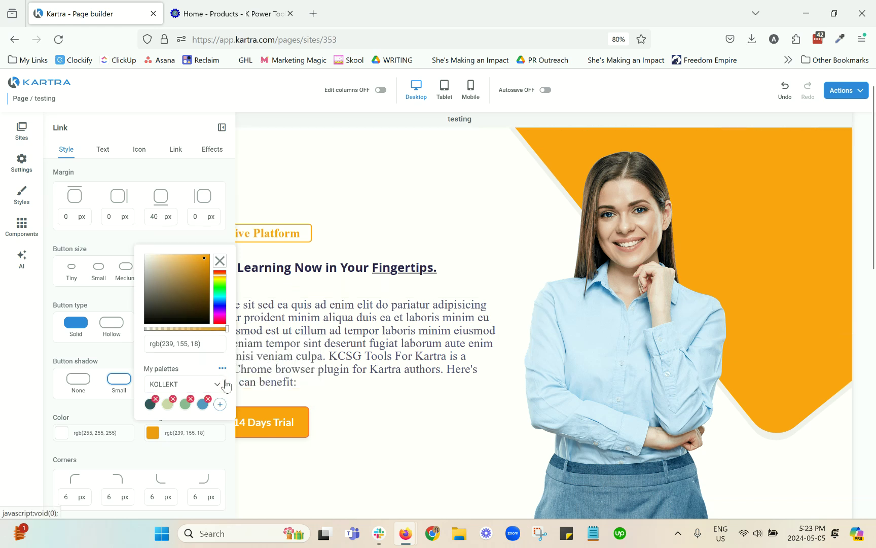
{"action": "left_click", "coordinate": [220, 385]}
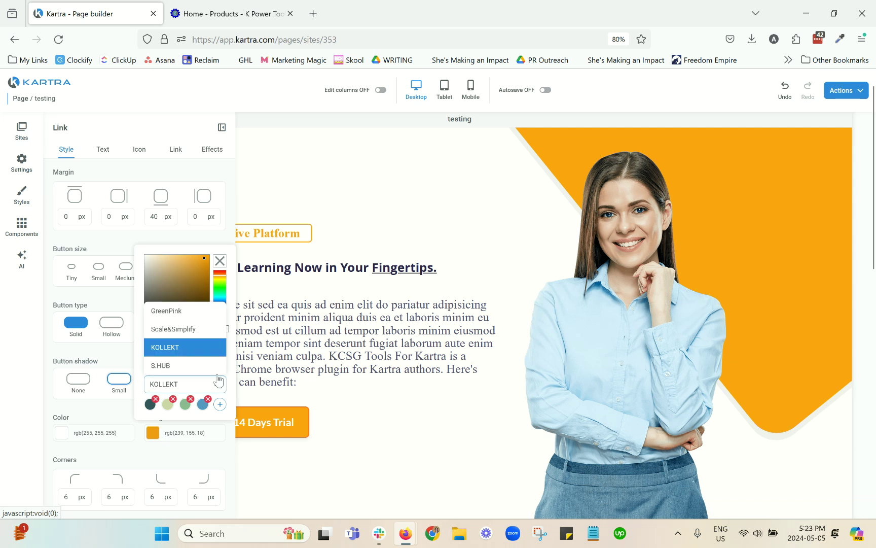
{"action": "left_click", "coordinate": [230, 379]}
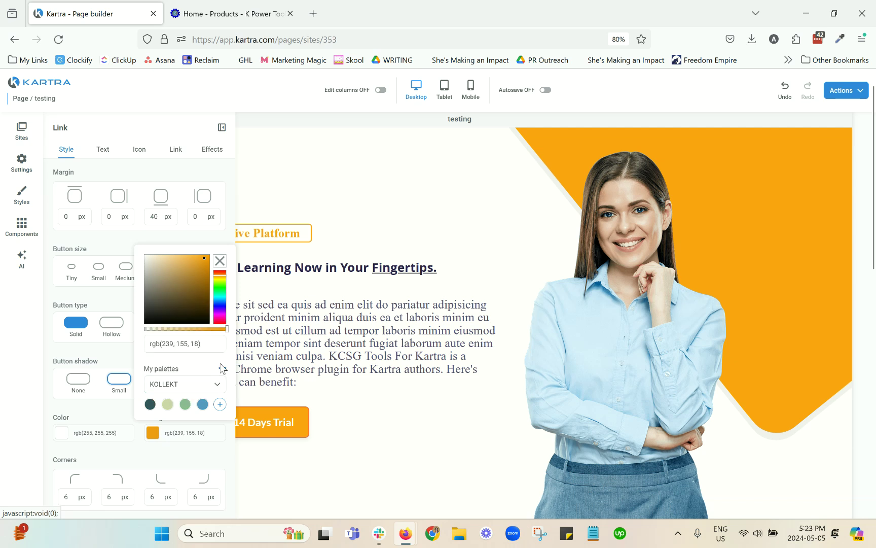
- Start renaming KOLLEKT and creating a new palette, cancelling both, then reopen the saved palettes list
{"action": "left_click", "coordinate": [222, 371]}
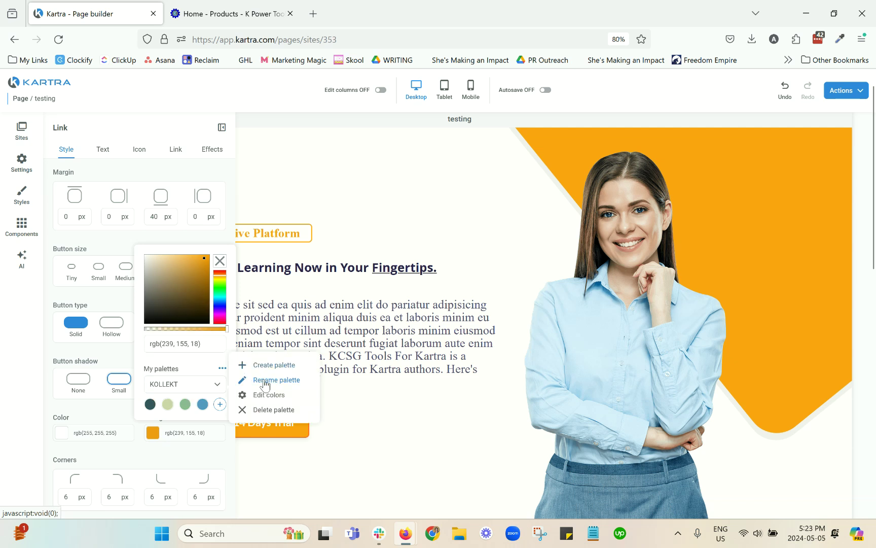
{"action": "left_click", "coordinate": [264, 380]}
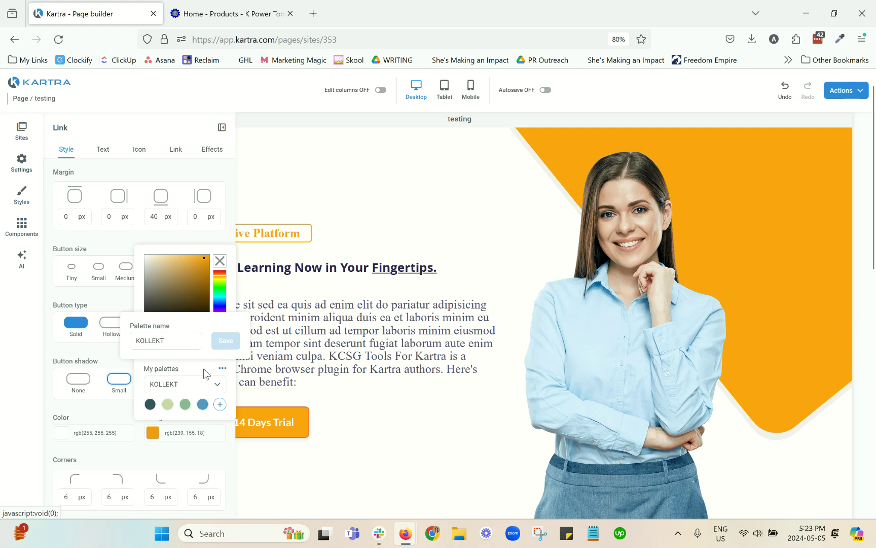
{"action": "left_click", "coordinate": [205, 375]}
{"action": "left_click", "coordinate": [222, 368]}
{"action": "left_click", "coordinate": [256, 364]}
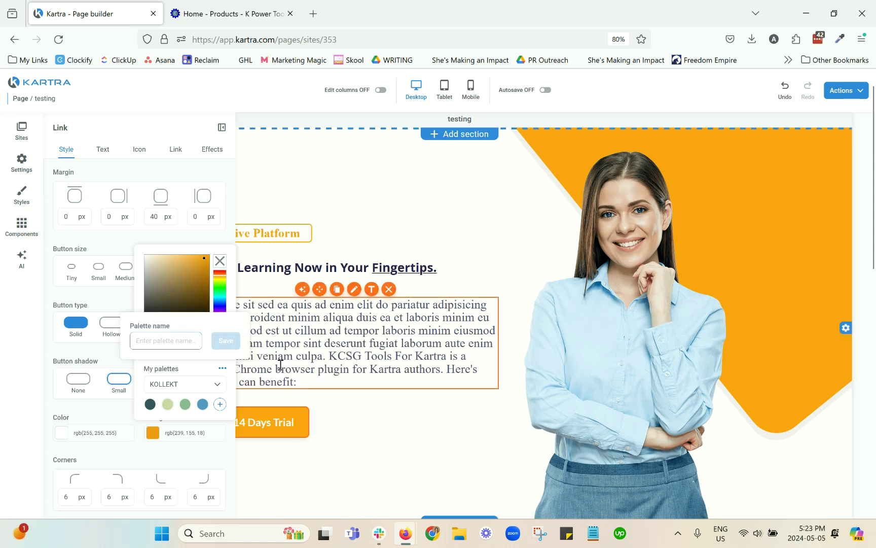
{"action": "left_click", "coordinate": [192, 345]}
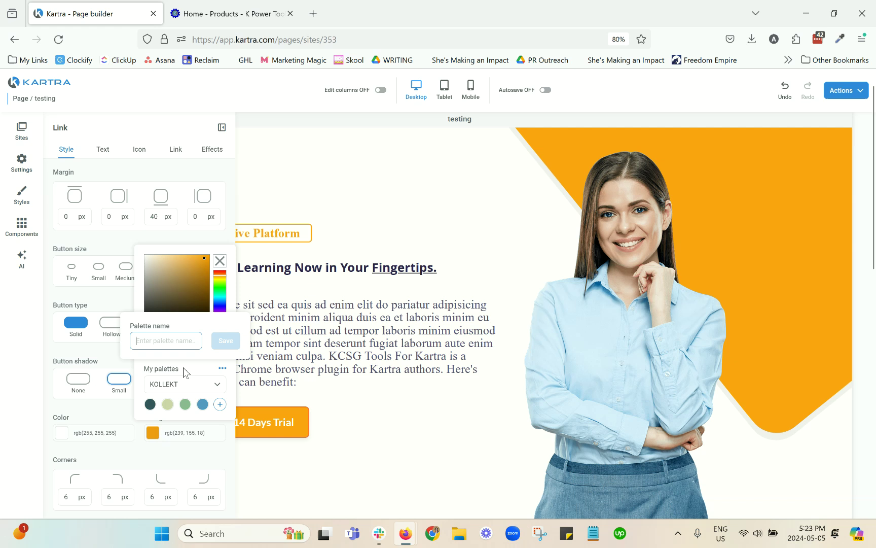
{"action": "left_click", "coordinate": [188, 363]}
{"action": "left_click", "coordinate": [202, 384]}
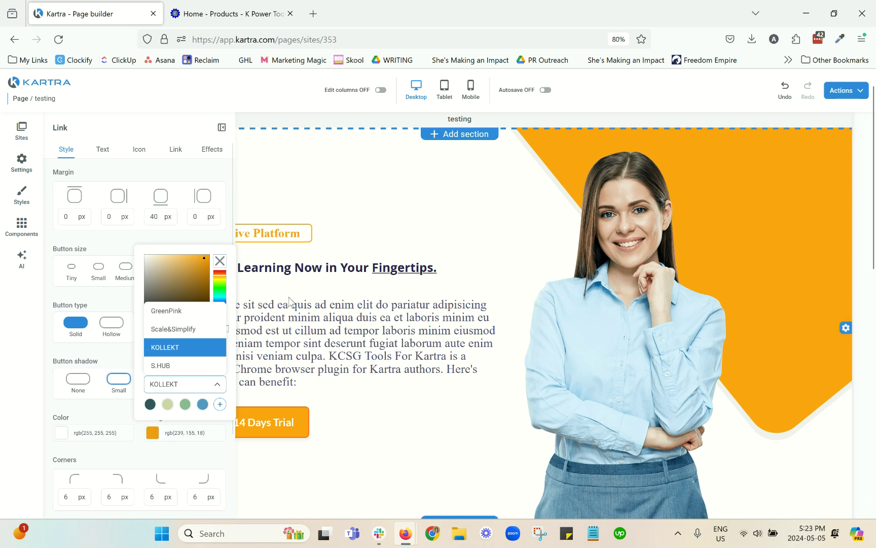
- Close the trial button's settings and select the whole 'Online Learning Now in Your Fingertips.' heading
{"action": "left_click", "coordinate": [235, 267]}
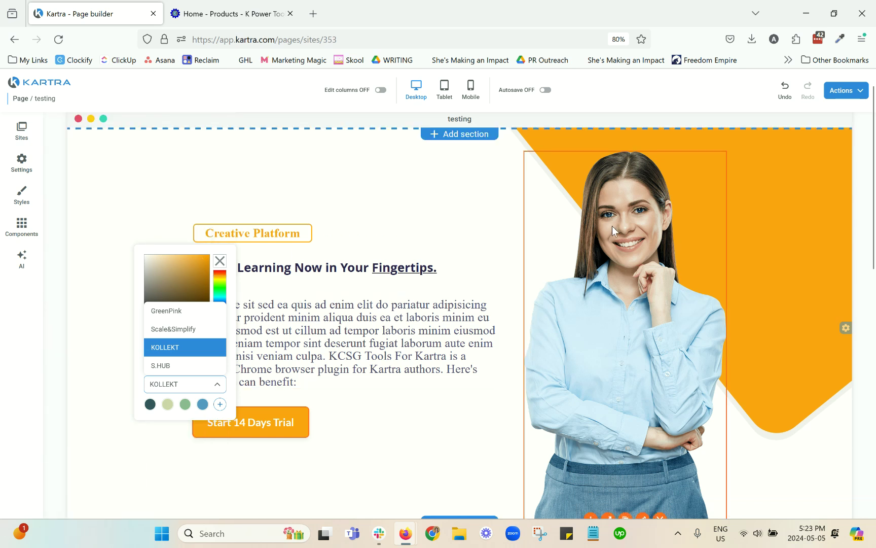
{"action": "triple_click", "coordinate": [424, 267]}
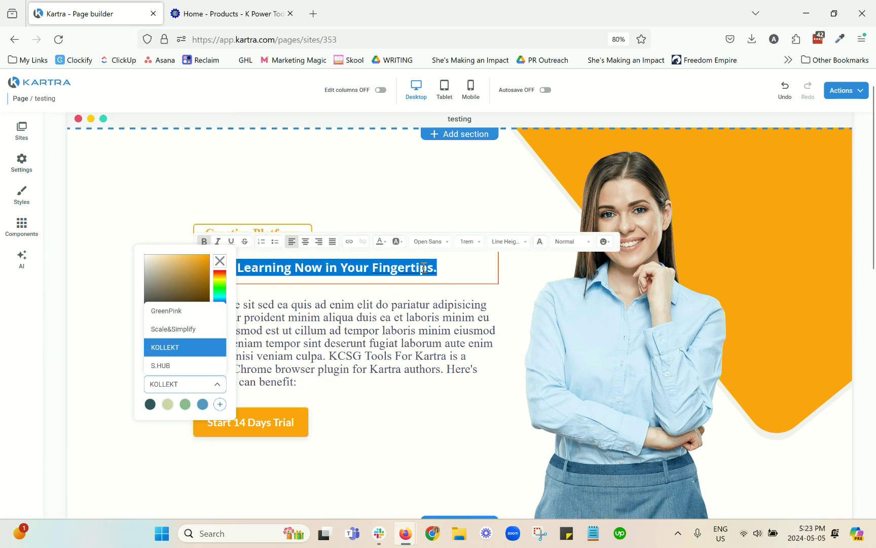
{"action": "left_click", "coordinate": [403, 293]}
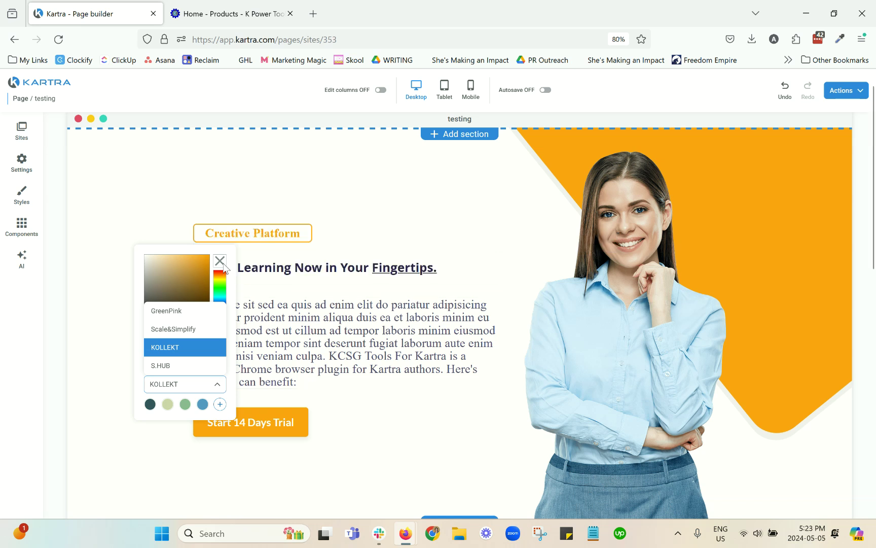
{"action": "triple_click", "coordinate": [270, 268]}
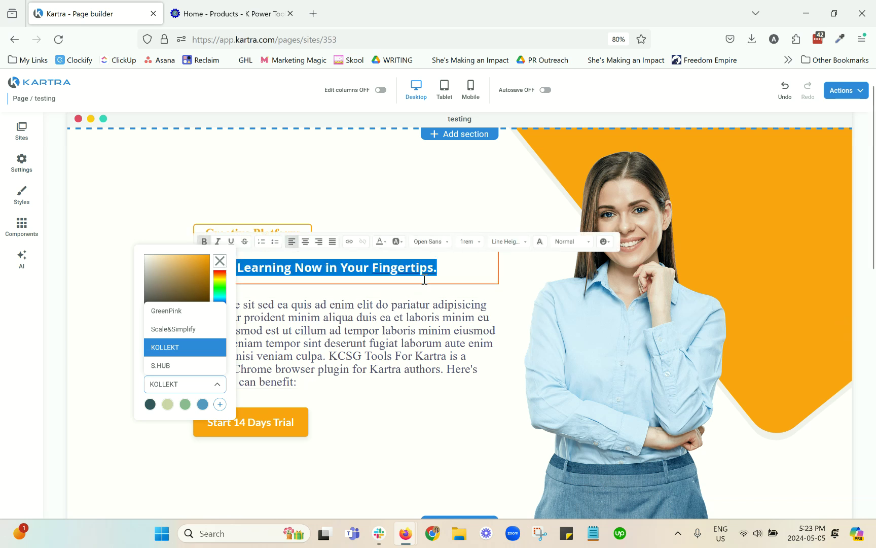
- Dismiss the heading's font colour choices unchanged and switch to the 'Home - Products - K Power Tools' tab
{"action": "left_click", "coordinate": [380, 241]}
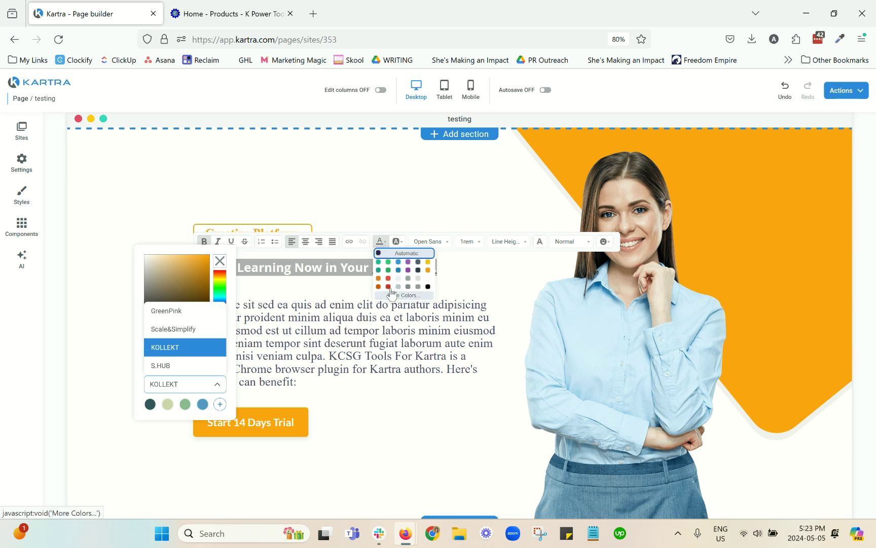
{"action": "scroll", "coordinate": [399, 289], "scroll_direction": "down", "scroll_amount": 2}
{"action": "scroll", "coordinate": [399, 190], "scroll_direction": "up", "scroll_amount": 2}
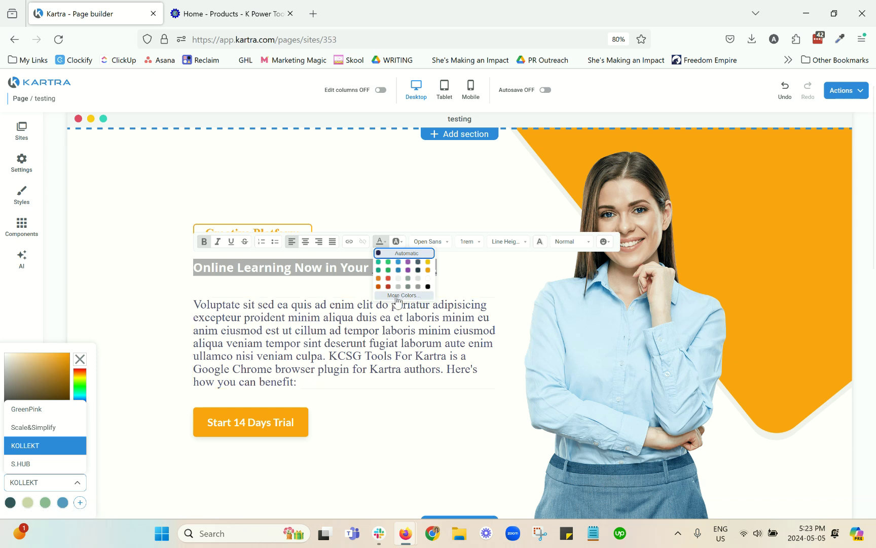
{"action": "left_click", "coordinate": [391, 318]}
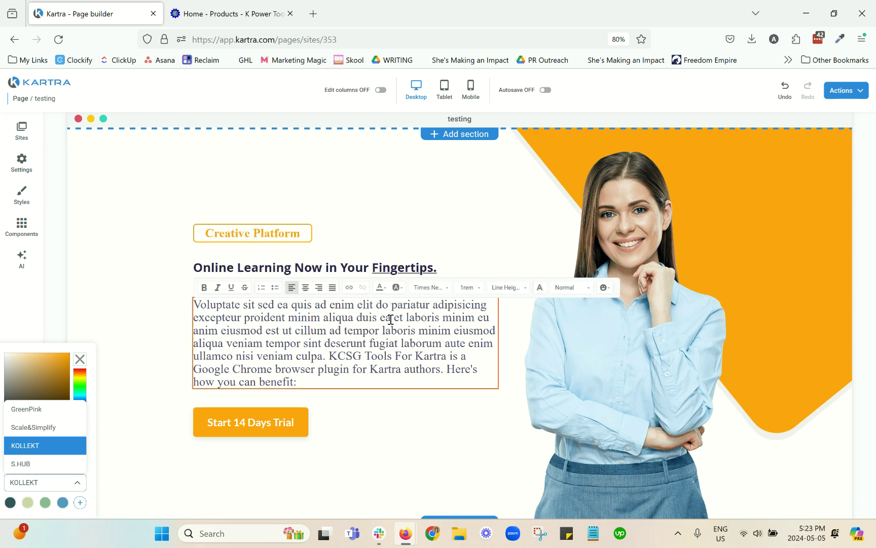
{"action": "left_click", "coordinate": [252, 11]}
- Scroll the products page, highlight both Kartra Tools product cards, then return to the Kartra page builder tab
{"action": "left_click", "coordinate": [452, 281]}
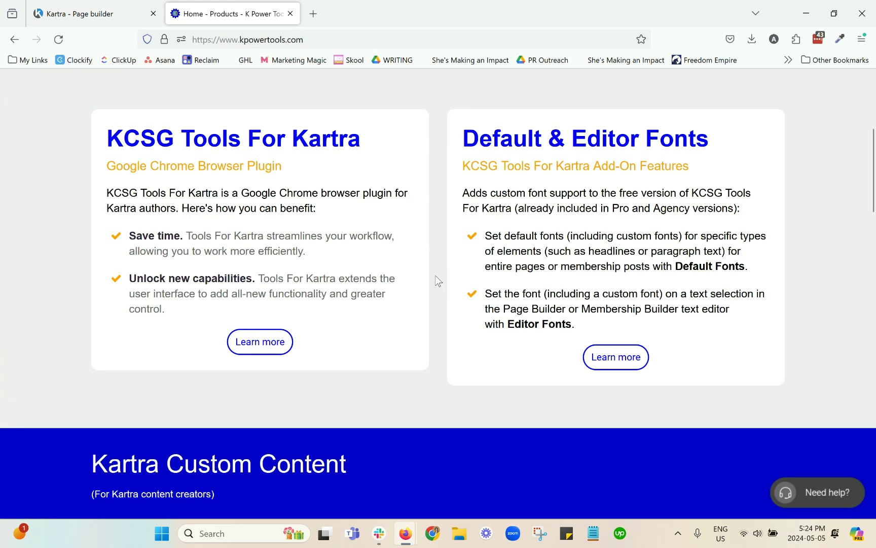
{"action": "scroll", "coordinate": [433, 275], "scroll_direction": "up", "scroll_amount": 5}
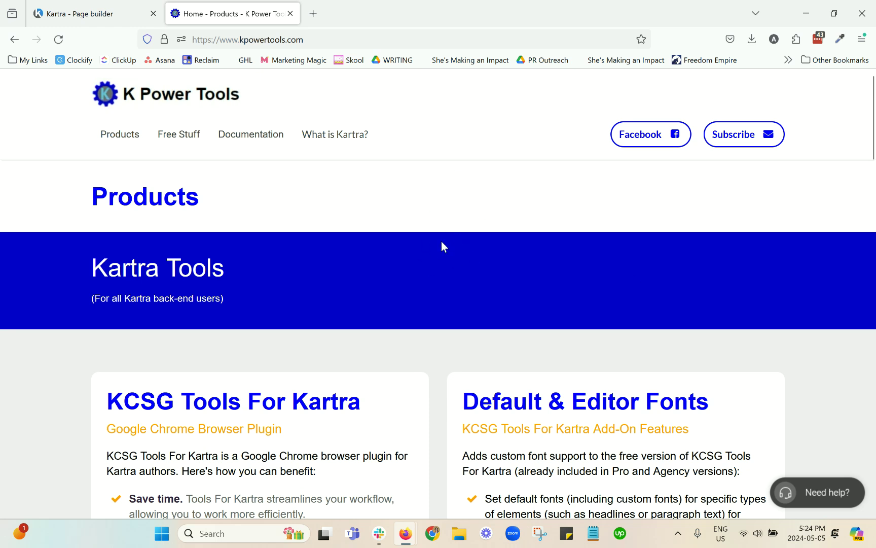
{"action": "scroll", "coordinate": [437, 251], "scroll_direction": "down", "scroll_amount": 10}
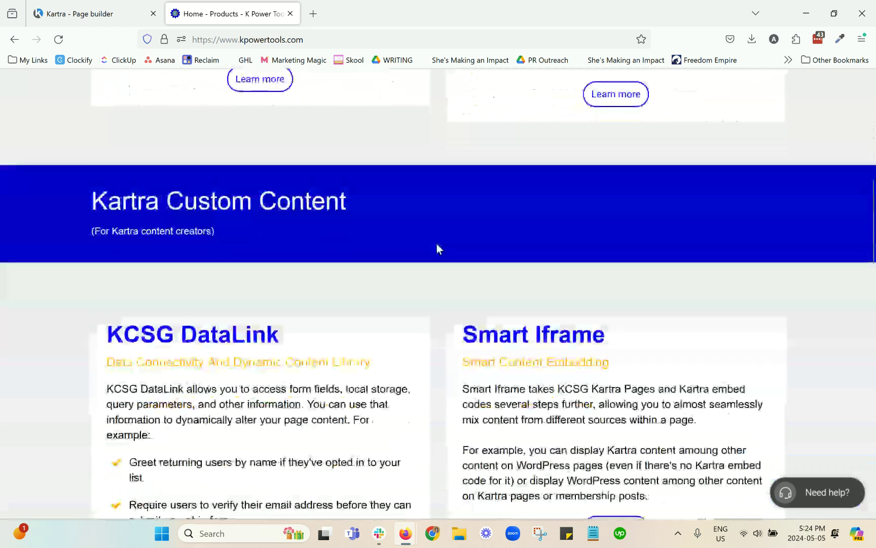
{"action": "scroll", "coordinate": [452, 321], "scroll_direction": "up", "scroll_amount": 8}
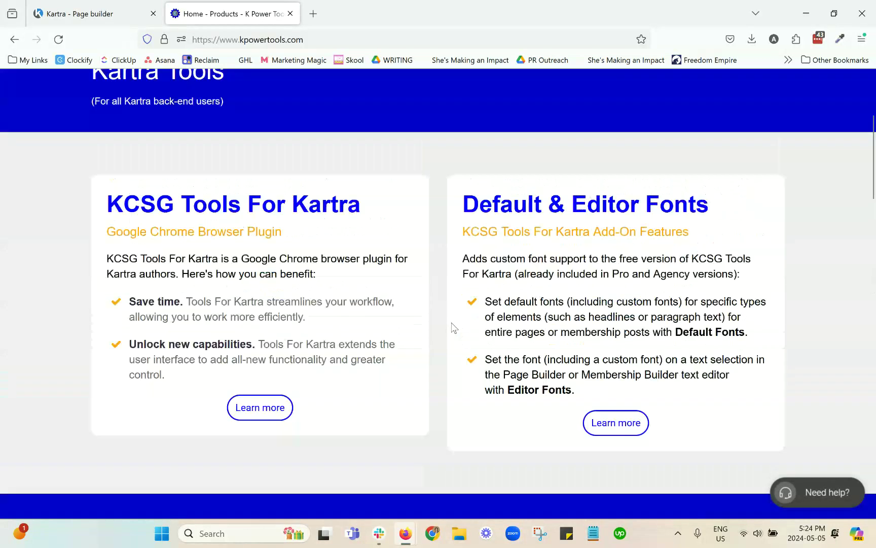
{"action": "triple_click", "coordinate": [465, 204]}
{"action": "left_click_drag", "start_coordinate": [110, 208], "coordinate": [722, 404]}
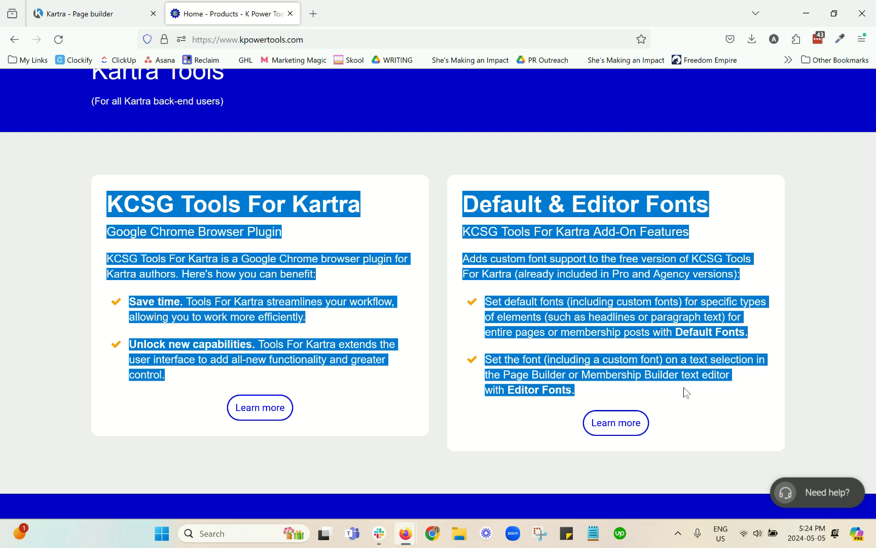
{"action": "left_click", "coordinate": [137, 6]}
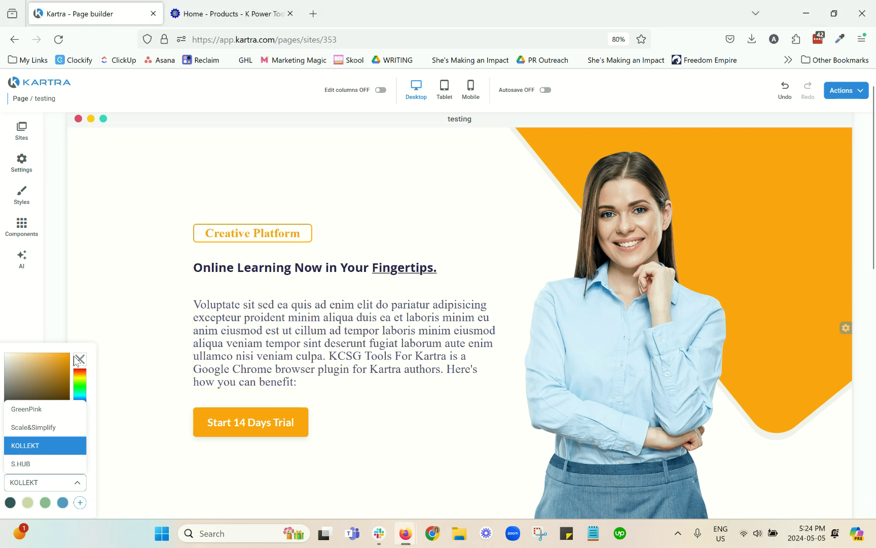
- Set the hero paragraph's top and bottom margins to 5 px and apply
{"action": "key", "text": "Escape"}
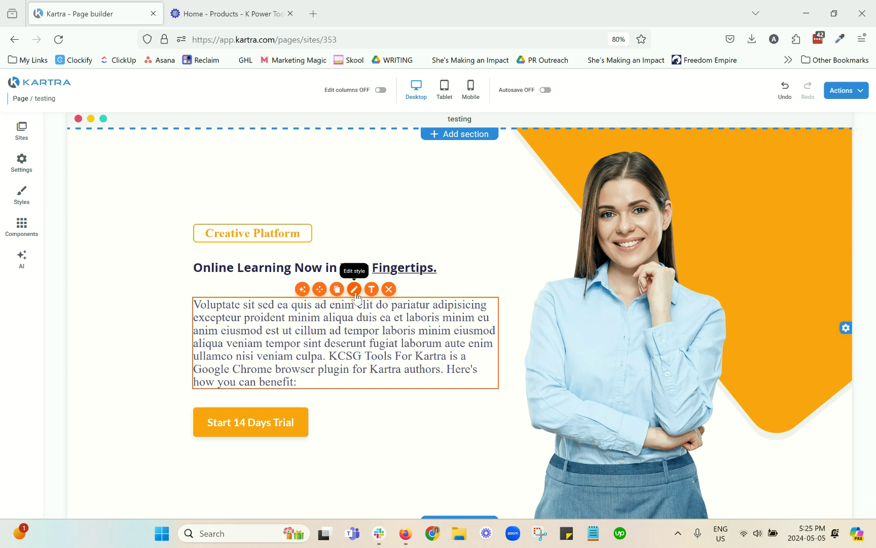
{"action": "left_click", "coordinate": [356, 293]}
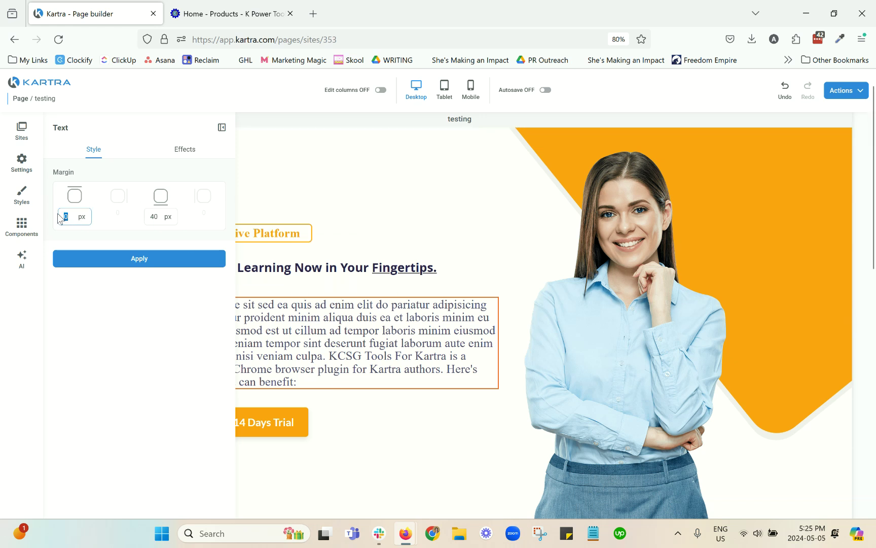
{"action": "type", "text": "5"}
{"action": "left_click", "coordinate": [160, 214]}
{"action": "type", "text": "5"}
{"action": "left_click", "coordinate": [156, 260]}
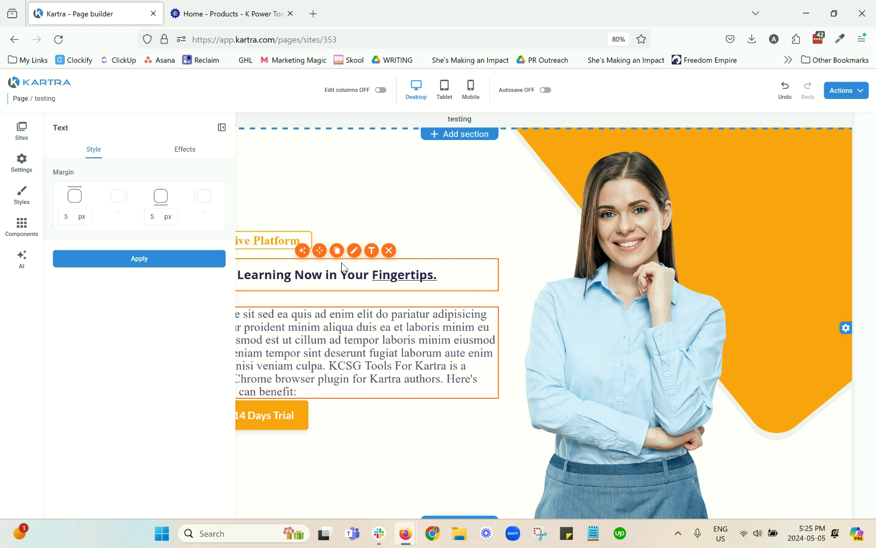
- Shrink the heading's bottom margin, apply it, and close the text settings
{"action": "left_click", "coordinate": [353, 250]}
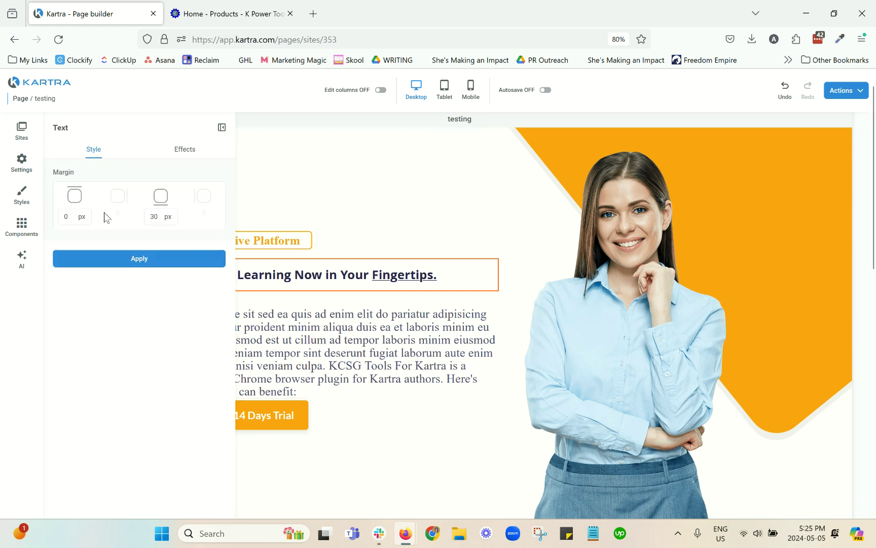
{"action": "double_click", "coordinate": [154, 215]}
{"action": "type", "text": "3"}
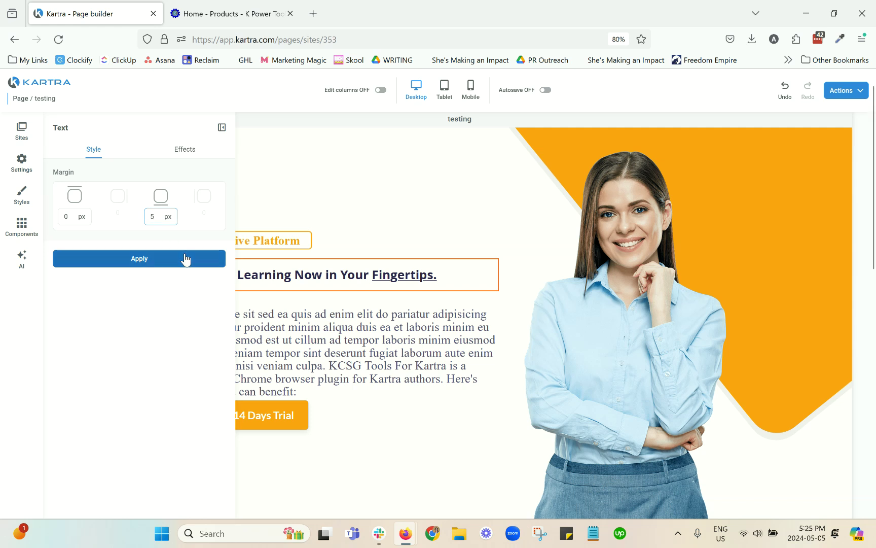
{"action": "left_click", "coordinate": [183, 258]}
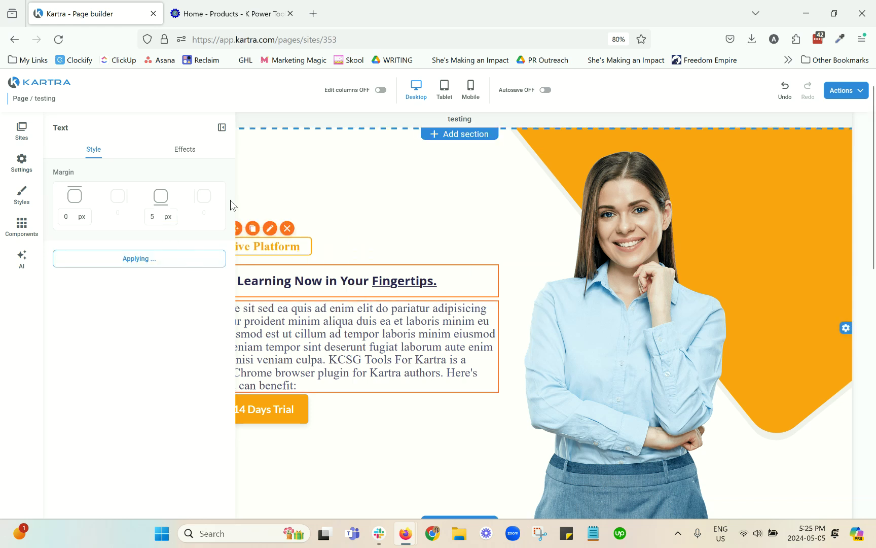
{"action": "left_click", "coordinate": [221, 127]}
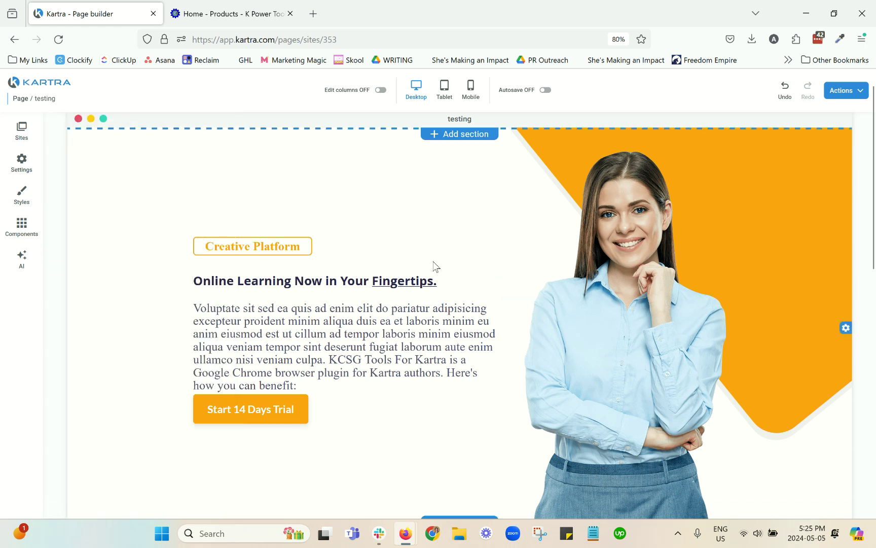
{"action": "triple_click", "coordinate": [343, 91]}
- Show the column guides and look through the left column's animation, background image and layout settings
{"action": "left_click", "coordinate": [381, 90]}
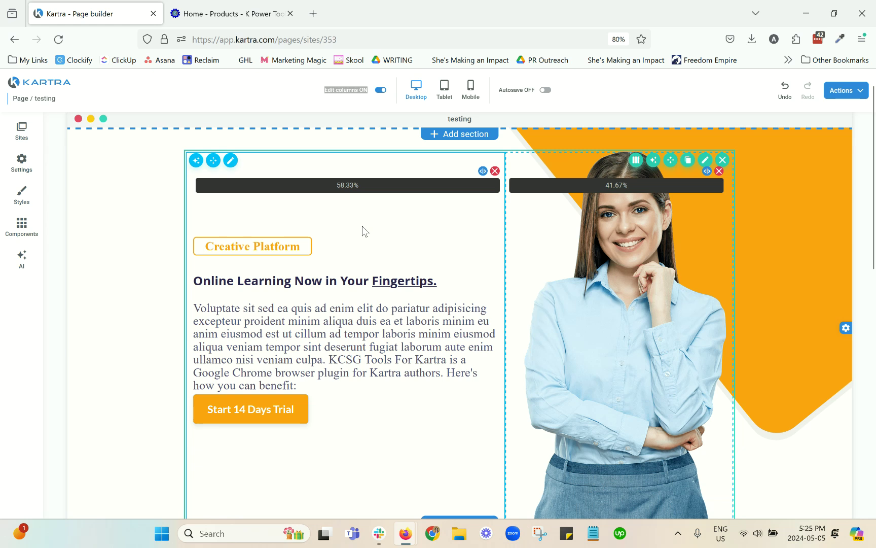
{"action": "mouse_move", "coordinate": [233, 168]}
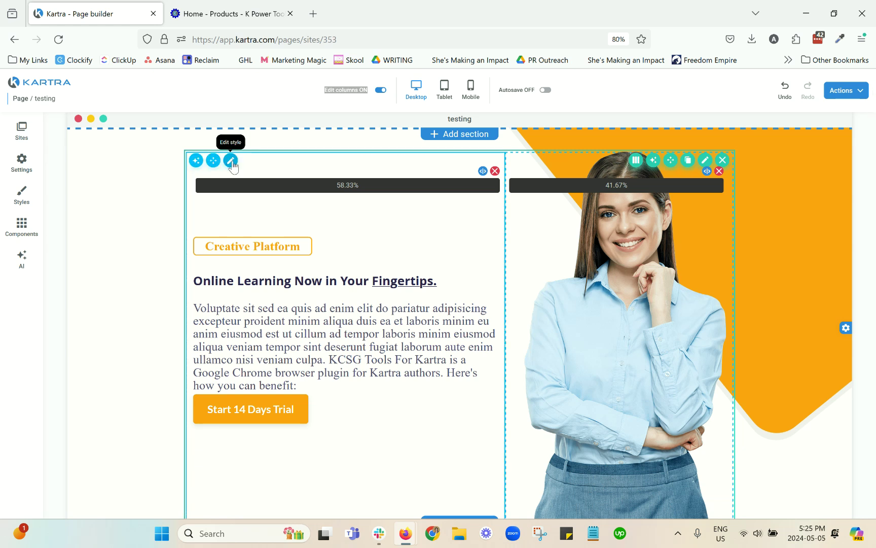
{"action": "left_click", "coordinate": [231, 161]}
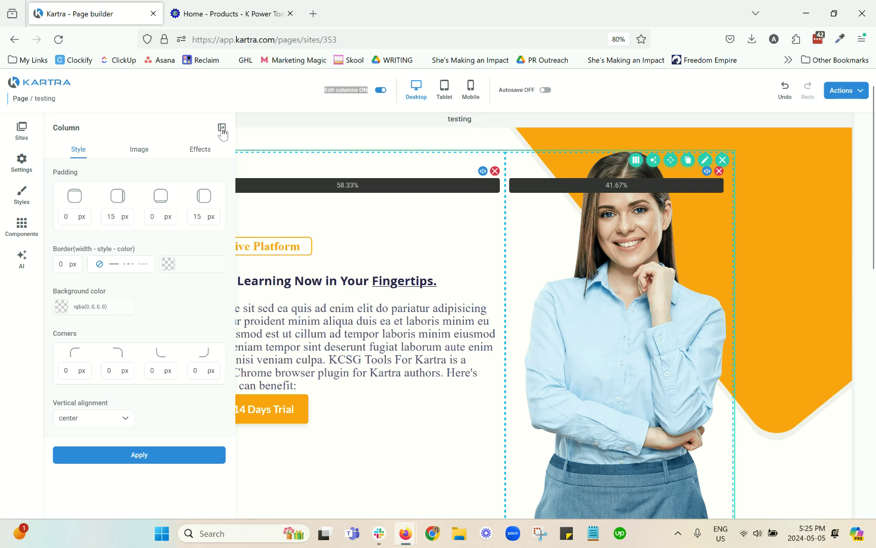
{"action": "left_click", "coordinate": [208, 149]}
{"action": "left_click", "coordinate": [205, 149]}
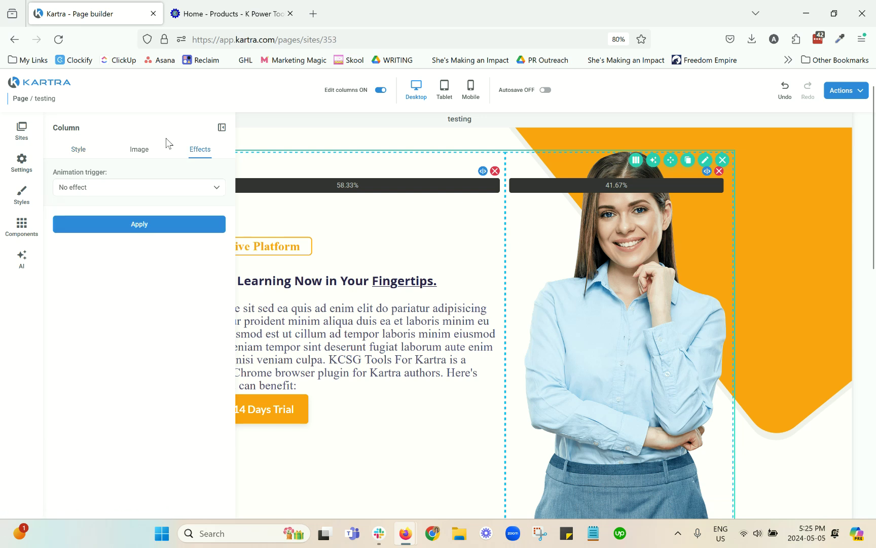
{"action": "left_click", "coordinate": [138, 150]}
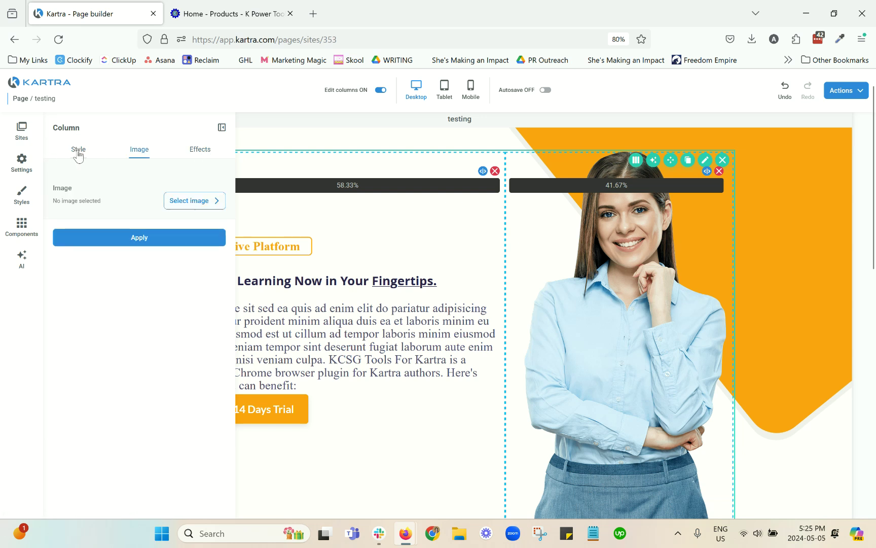
{"action": "left_click", "coordinate": [78, 153]}
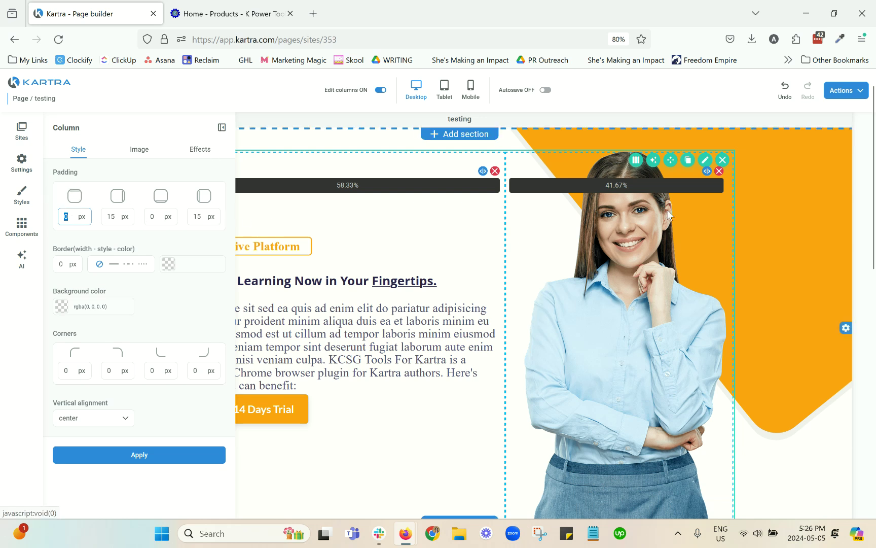
- Set the whole row's top and bottom Margin to 50 px, apply, and close the row panel
{"action": "left_click", "coordinate": [707, 163]}
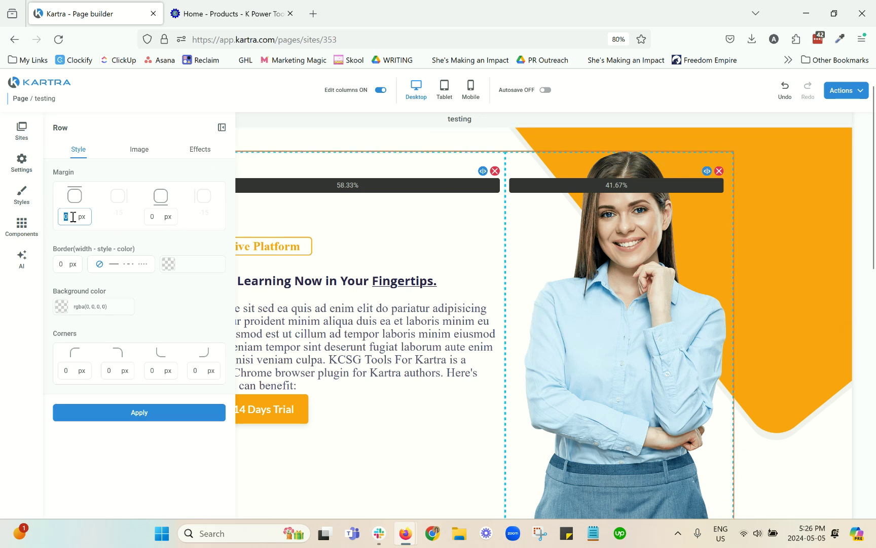
{"action": "double_click", "coordinate": [156, 219]}
{"action": "left_click", "coordinate": [165, 412]}
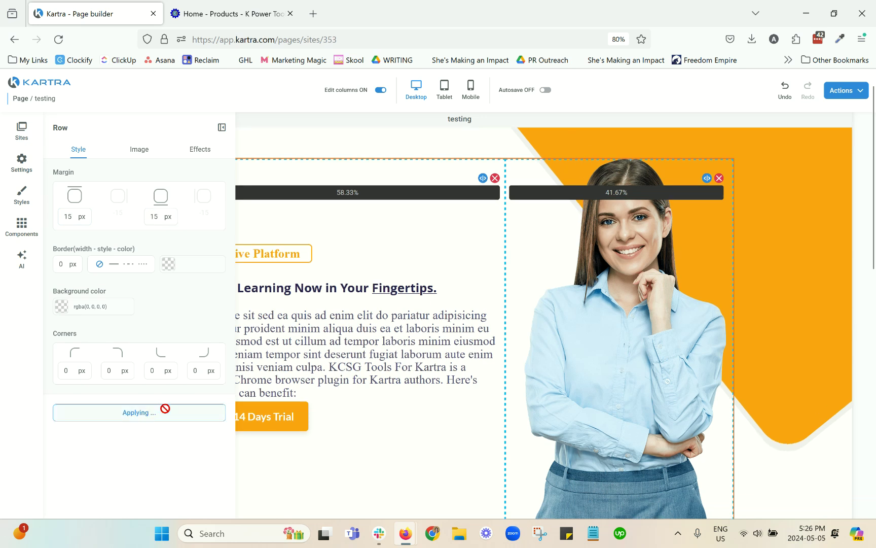
{"action": "double_click", "coordinate": [66, 217]}
{"action": "type", "text": "5"}
{"action": "double_click", "coordinate": [156, 217]}
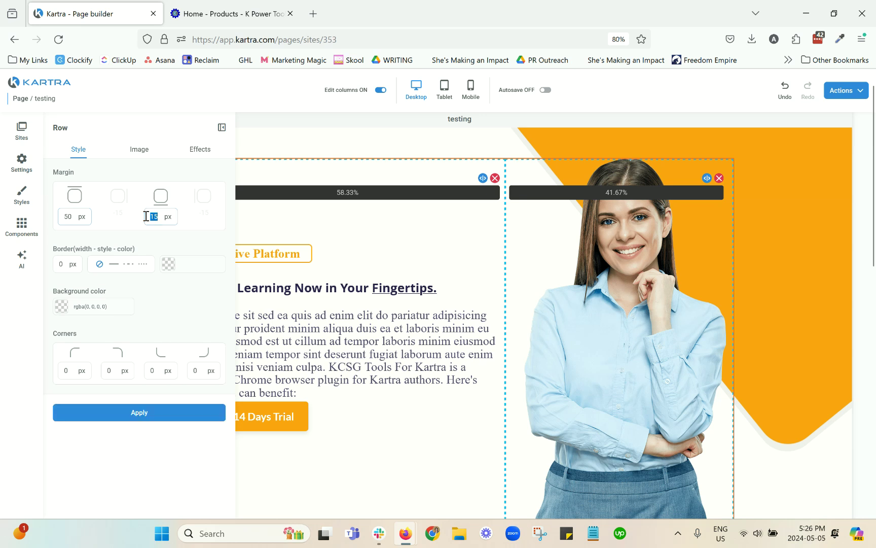
{"action": "type", "text": "50"}
{"action": "left_click", "coordinate": [116, 411]}
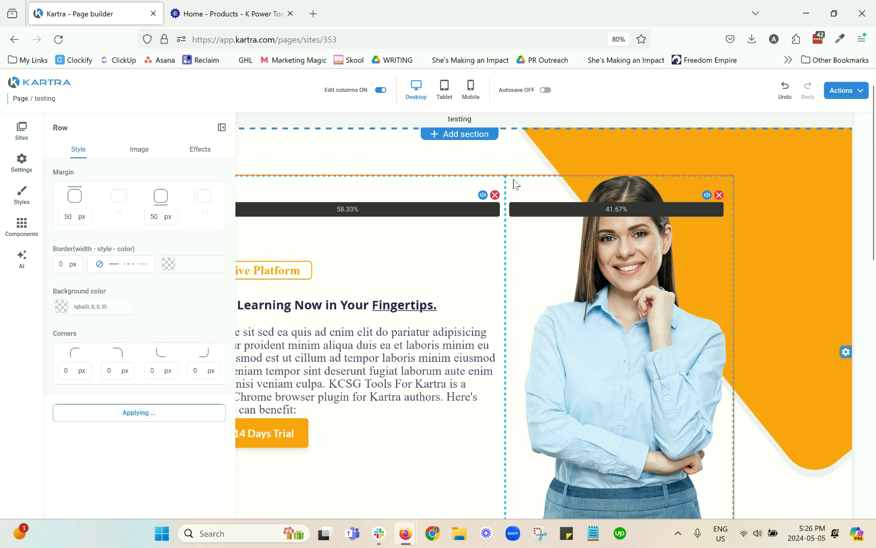
{"action": "left_click", "coordinate": [384, 166]}
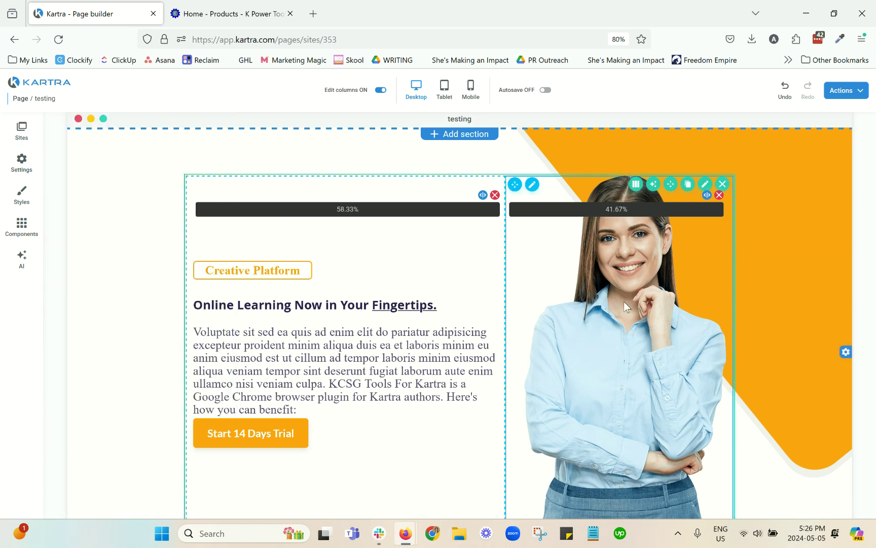
{"action": "scroll", "coordinate": [623, 301], "scroll_direction": "down", "scroll_amount": 5}
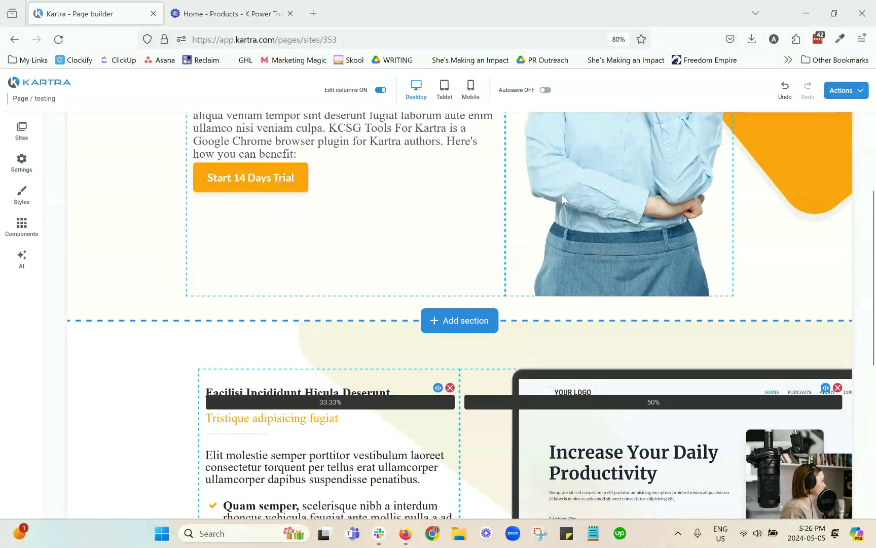
{"action": "scroll", "coordinate": [561, 194], "scroll_direction": "up", "scroll_amount": 4}
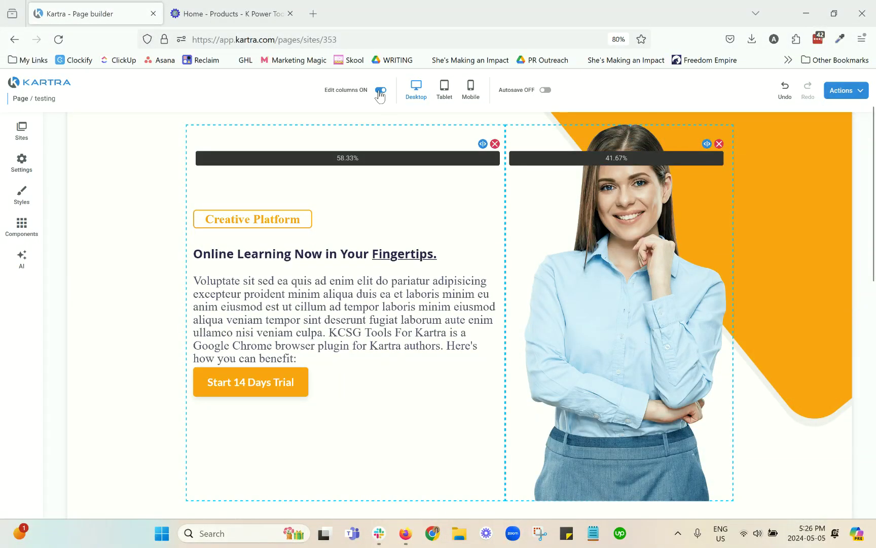
- Turn off the column guides and scroll down to the empty bottom section
{"action": "left_click", "coordinate": [379, 93]}
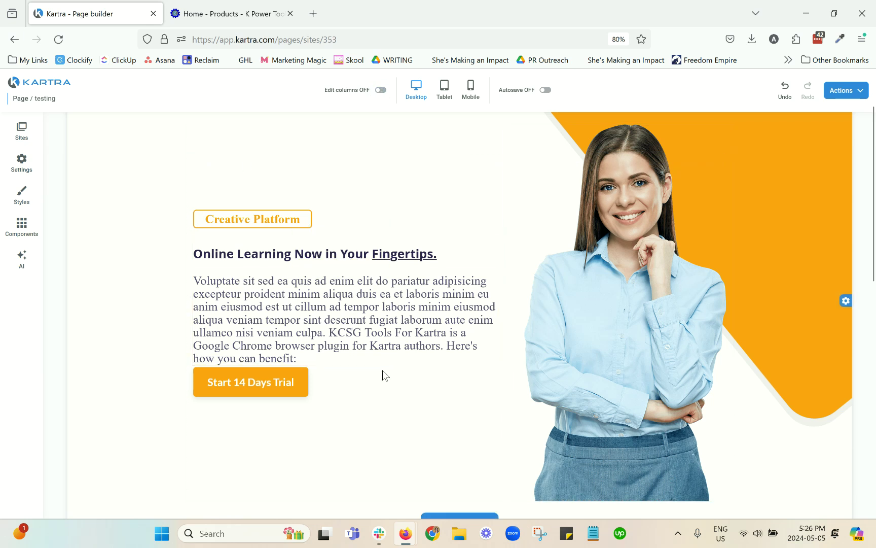
{"action": "mouse_move", "coordinate": [312, 267]}
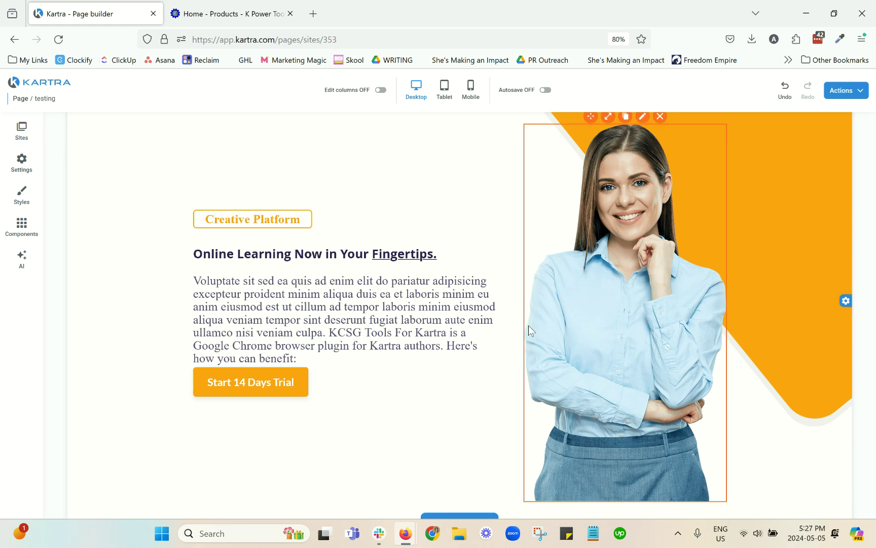
{"action": "scroll", "coordinate": [438, 300], "scroll_direction": "down", "scroll_amount": 1}
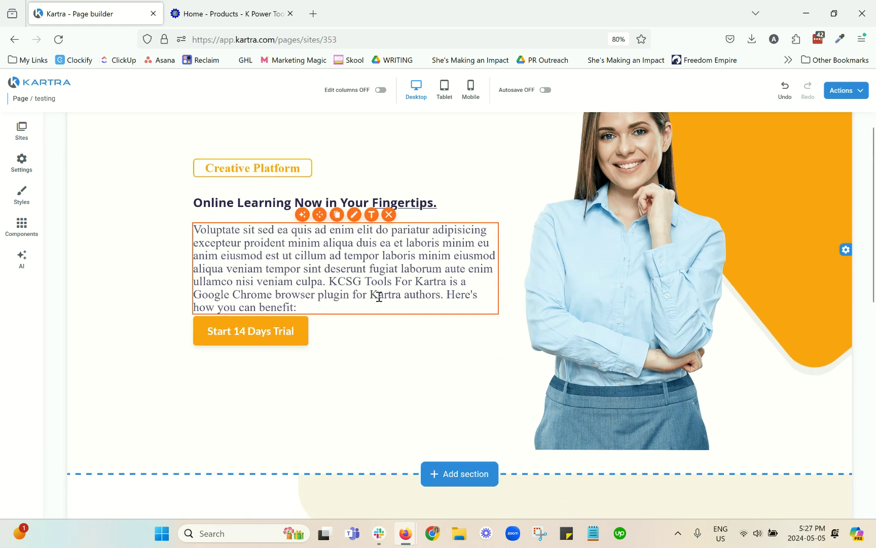
{"action": "scroll", "coordinate": [403, 284], "scroll_direction": "down", "scroll_amount": 5}
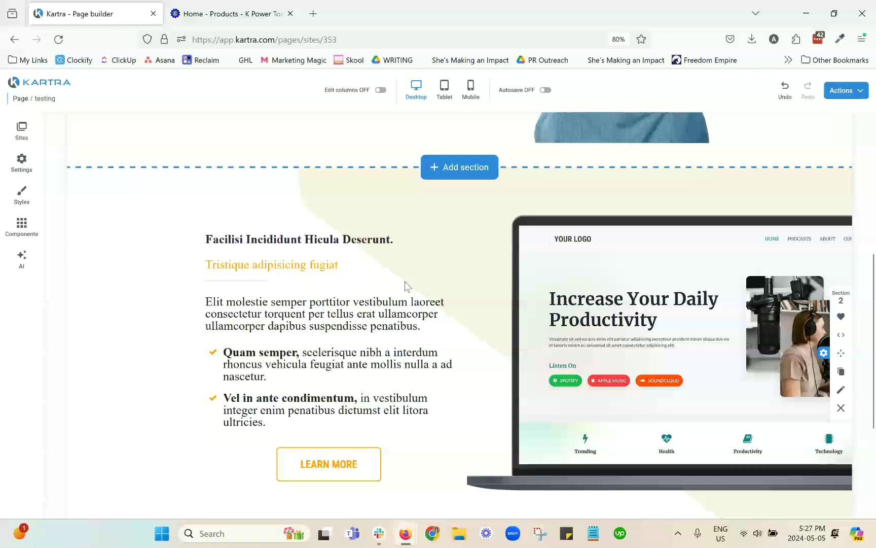
{"action": "scroll", "coordinate": [482, 305], "scroll_direction": "down", "scroll_amount": 4}
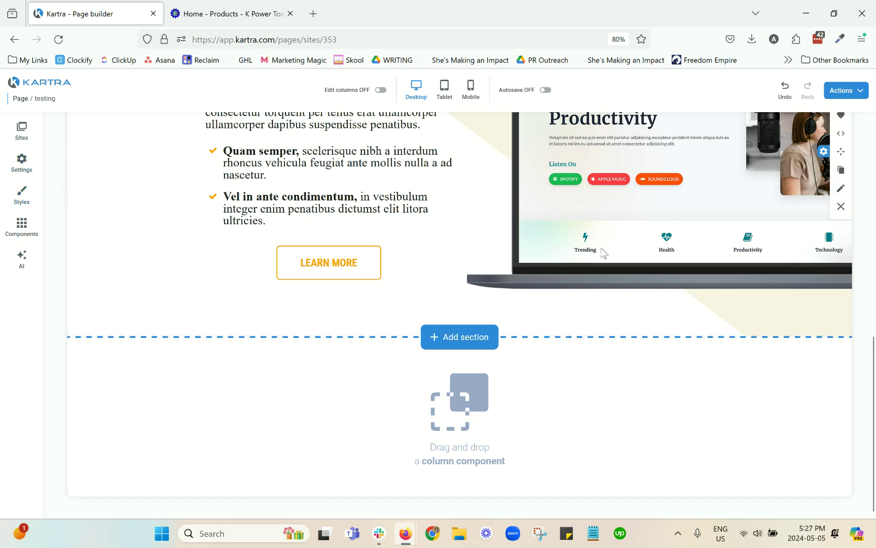
{"action": "scroll", "coordinate": [393, 347], "scroll_direction": "up", "scroll_amount": 4}
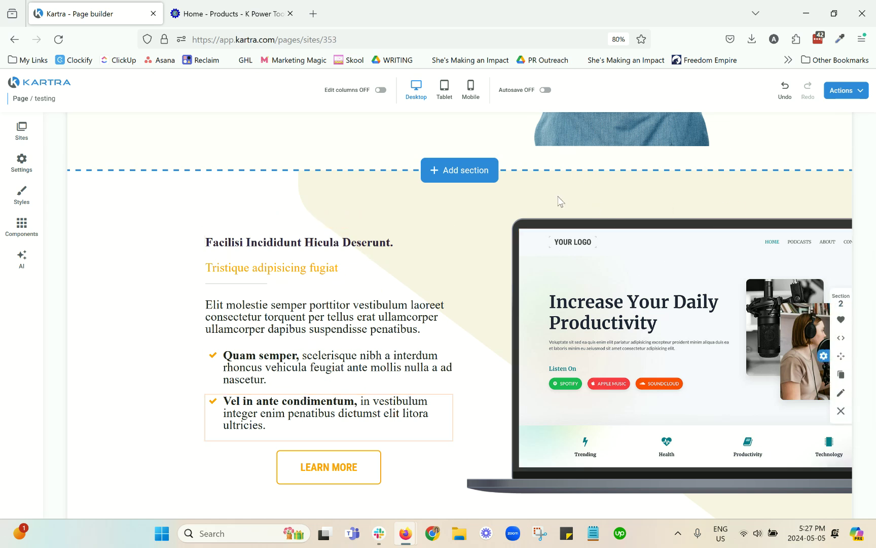
{"action": "scroll", "coordinate": [304, 284], "scroll_direction": "down", "scroll_amount": 4}
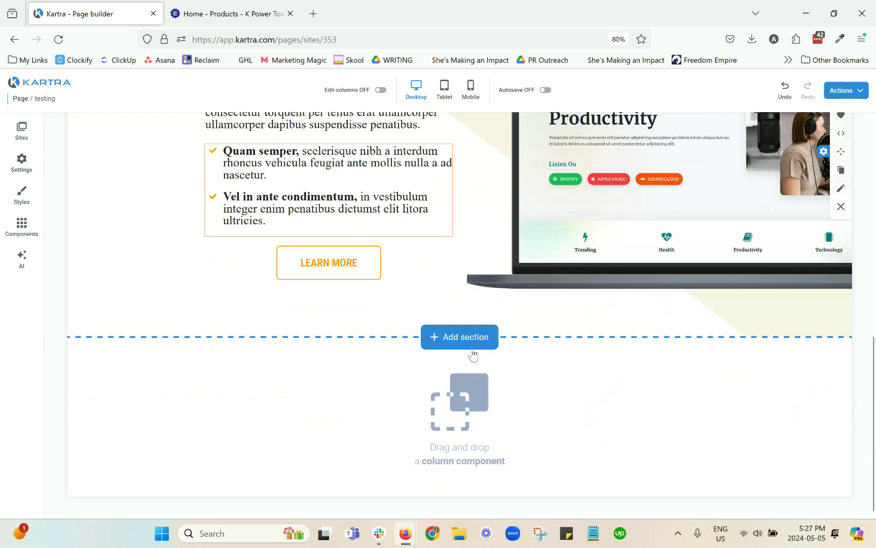
- Drag the Column 4 (50/50) layout from Components > Columns into the empty section
{"action": "left_click", "coordinate": [21, 225]}
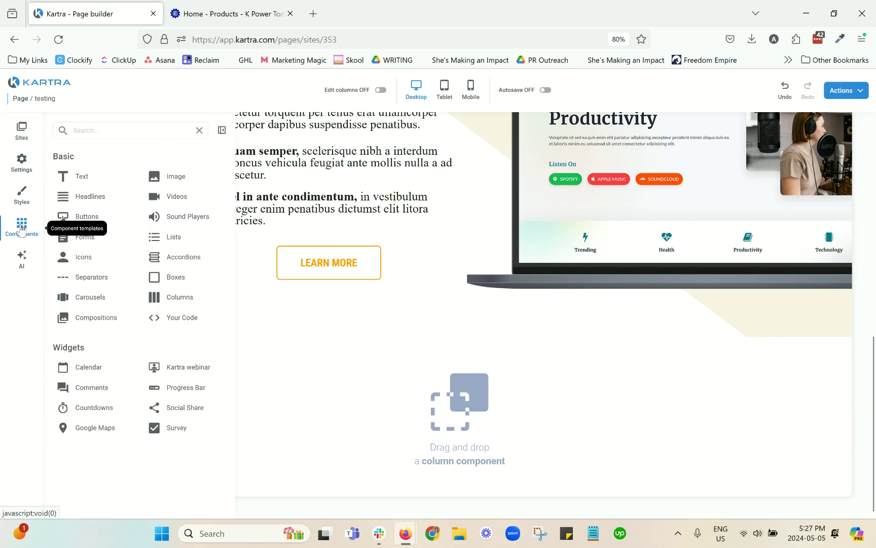
{"action": "left_click", "coordinate": [178, 297]}
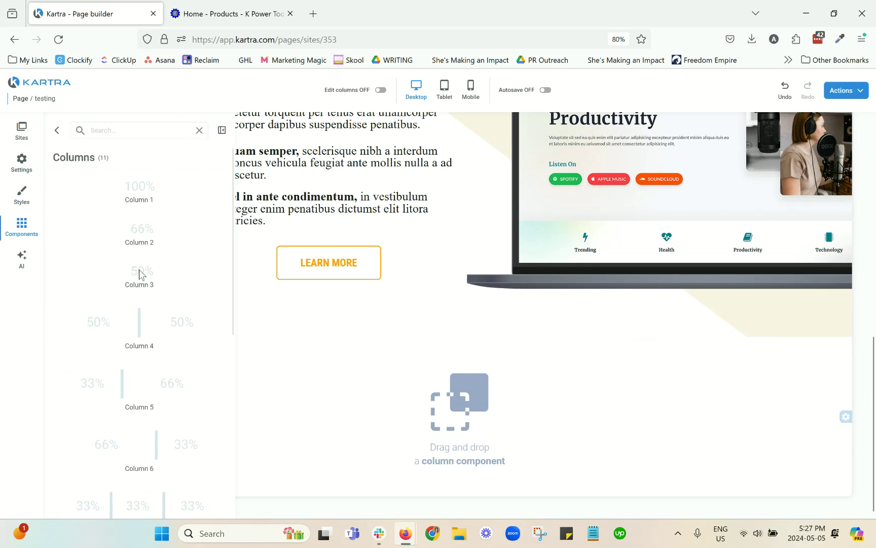
{"action": "left_click_drag", "start_coordinate": [133, 326], "coordinate": [463, 471]}
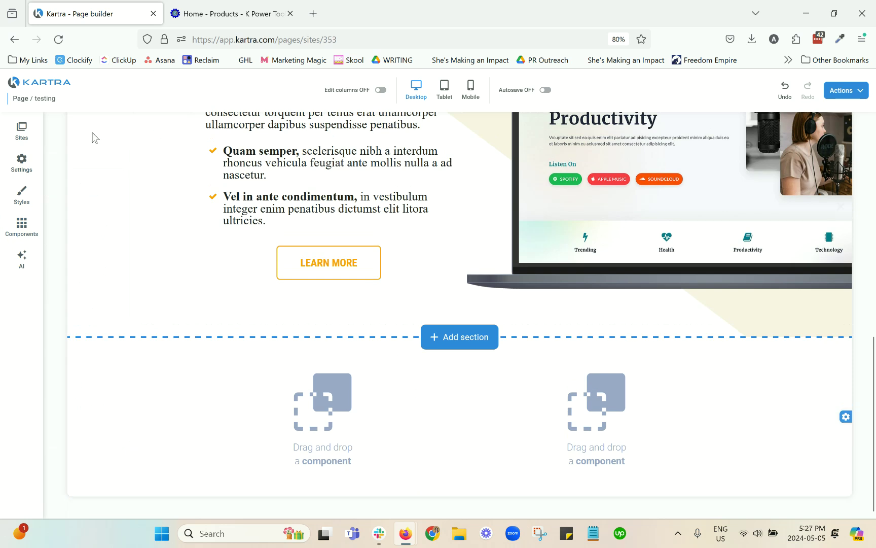
- Drop a Text block into the left column, re-enable Edit columns, and open the right column's settings
{"action": "left_click", "coordinate": [21, 229]}
{"action": "left_click", "coordinate": [80, 178]}
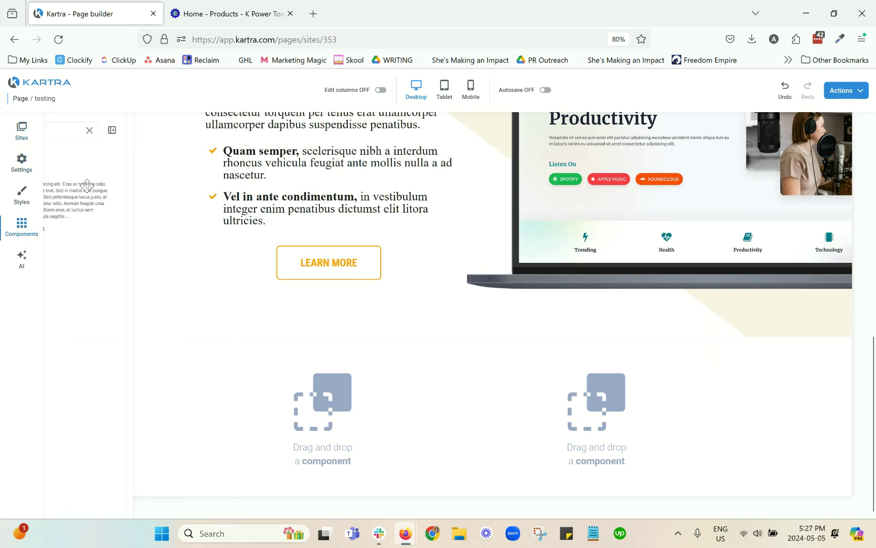
{"action": "left_click_drag", "start_coordinate": [92, 196], "coordinate": [327, 479]}
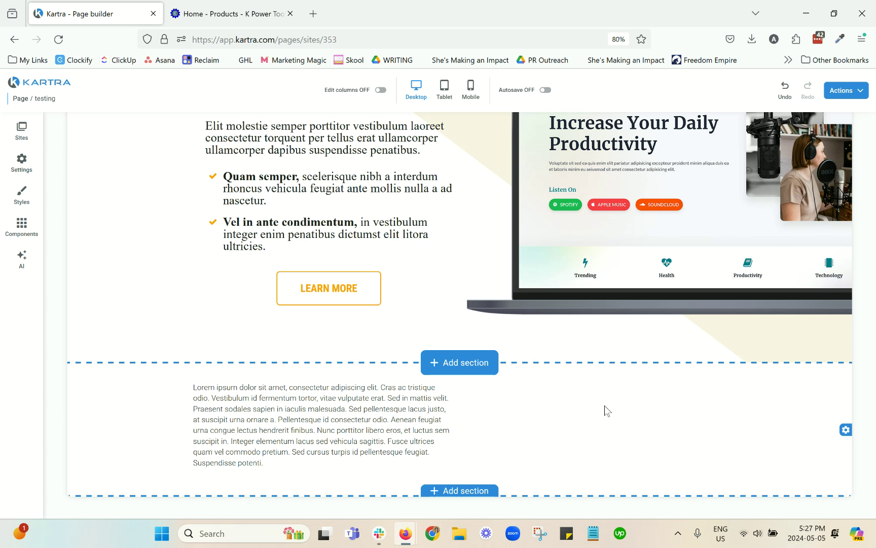
{"action": "left_click", "coordinate": [381, 90]}
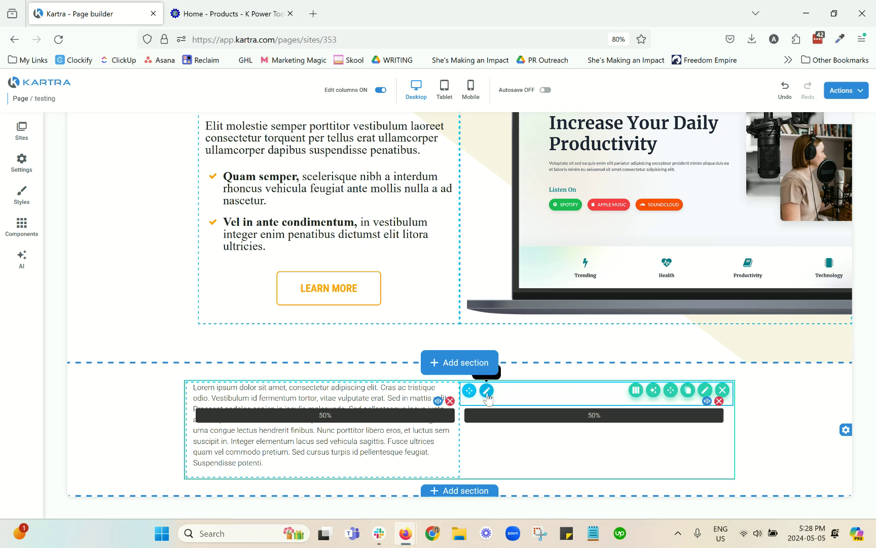
{"action": "left_click", "coordinate": [486, 390]}
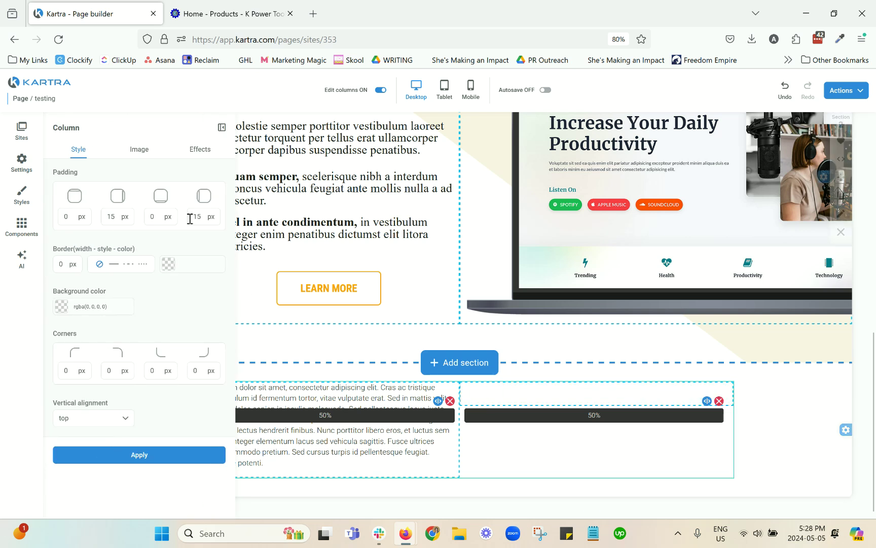
- Open the right column's Image library, close it without choosing a file, and turn the column guides back on
{"action": "left_click", "coordinate": [142, 149]}
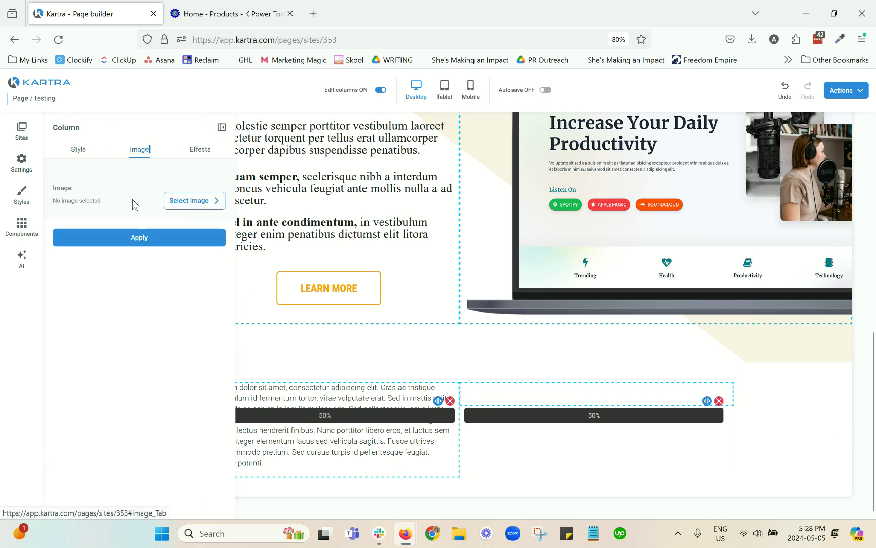
{"action": "left_click", "coordinate": [189, 200]}
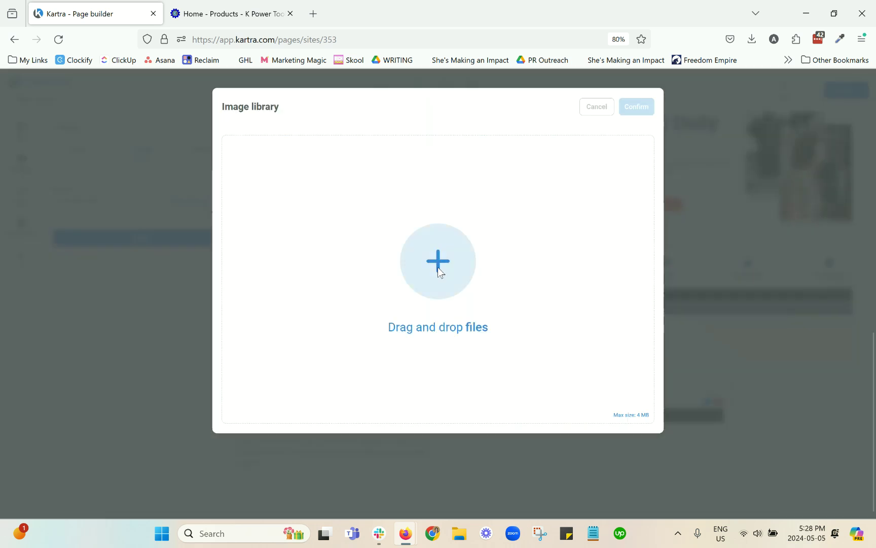
{"action": "left_click", "coordinate": [837, 102]}
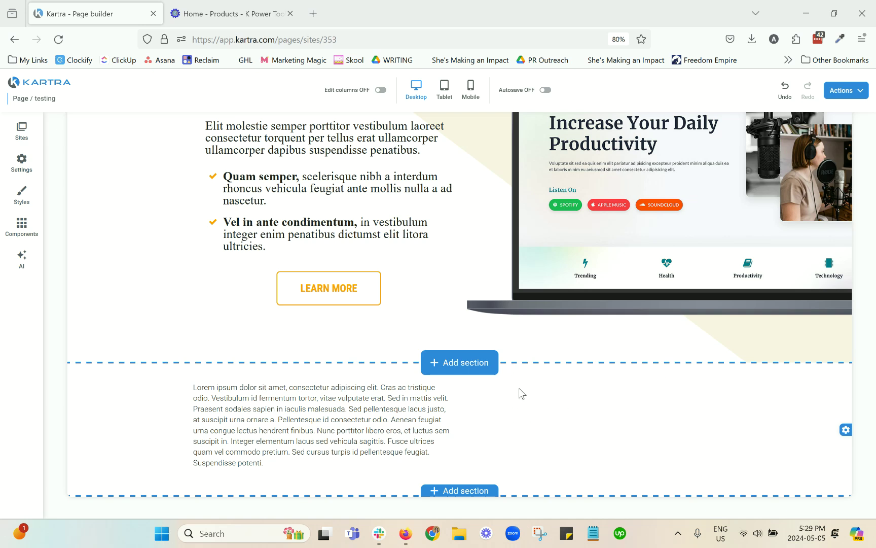
{"action": "left_click", "coordinate": [380, 90]}
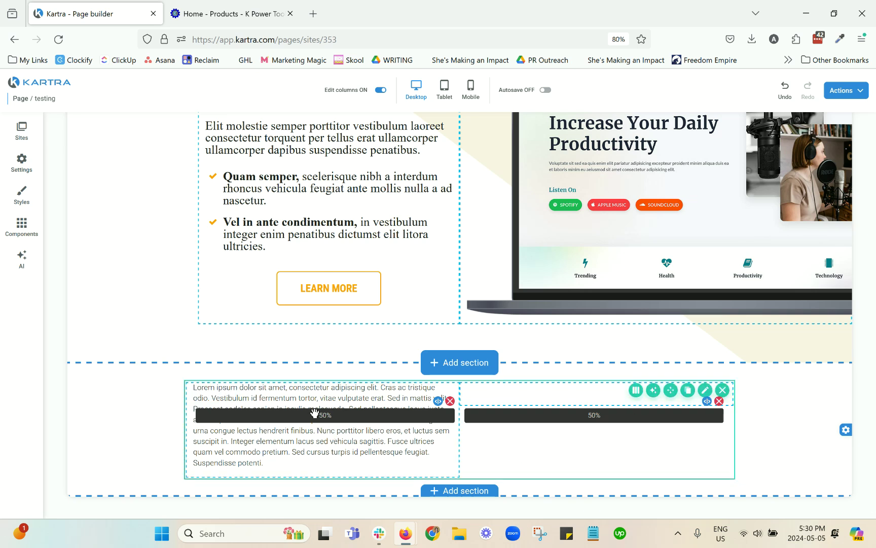
- Scroll back up to the hero section and switch the builder to Mobile view
{"action": "scroll", "coordinate": [457, 380], "scroll_direction": "up", "scroll_amount": 2}
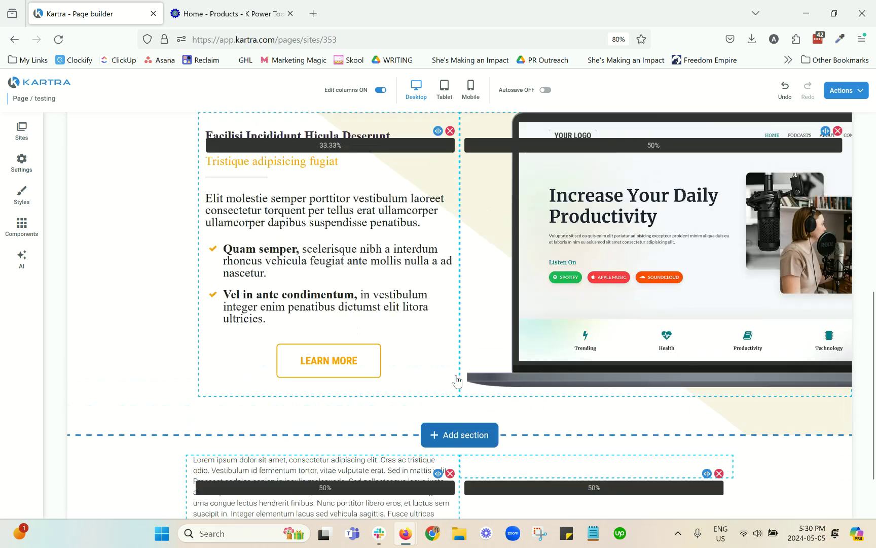
{"action": "scroll", "coordinate": [457, 381], "scroll_direction": "up", "scroll_amount": 4}
{"action": "scroll", "coordinate": [481, 375], "scroll_direction": "up", "scroll_amount": 7}
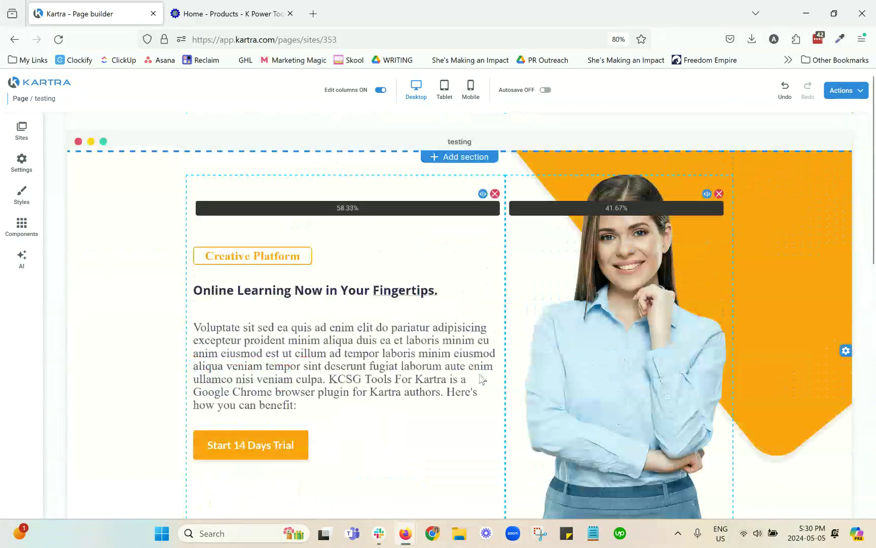
{"action": "left_click", "coordinate": [472, 94]}
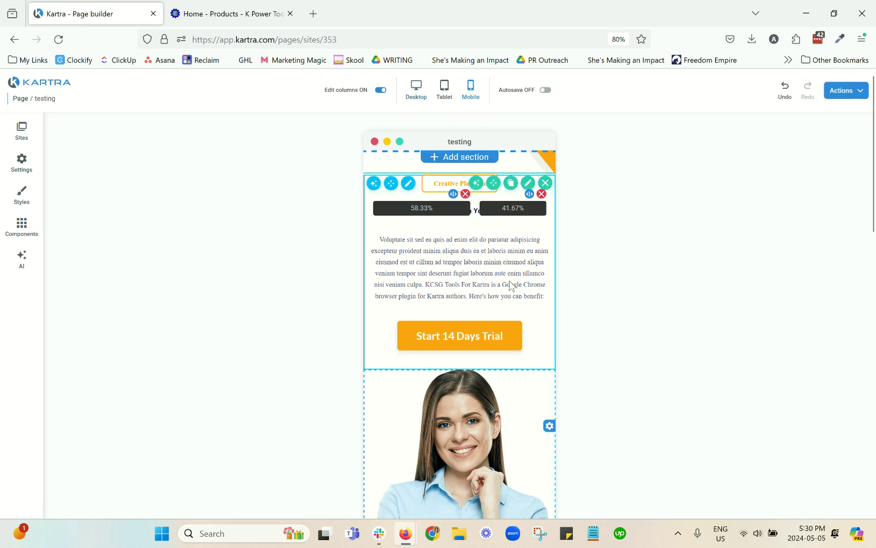
- Scroll through the mobile preview, then switch the builder back to Desktop view
{"action": "scroll", "coordinate": [541, 253], "scroll_direction": "down", "scroll_amount": 8}
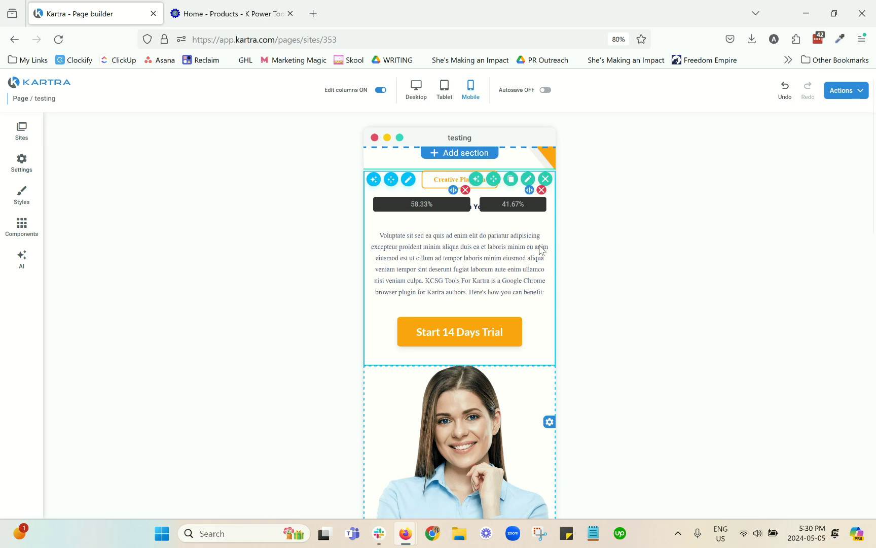
{"action": "scroll", "coordinate": [540, 249], "scroll_direction": "down", "scroll_amount": 3}
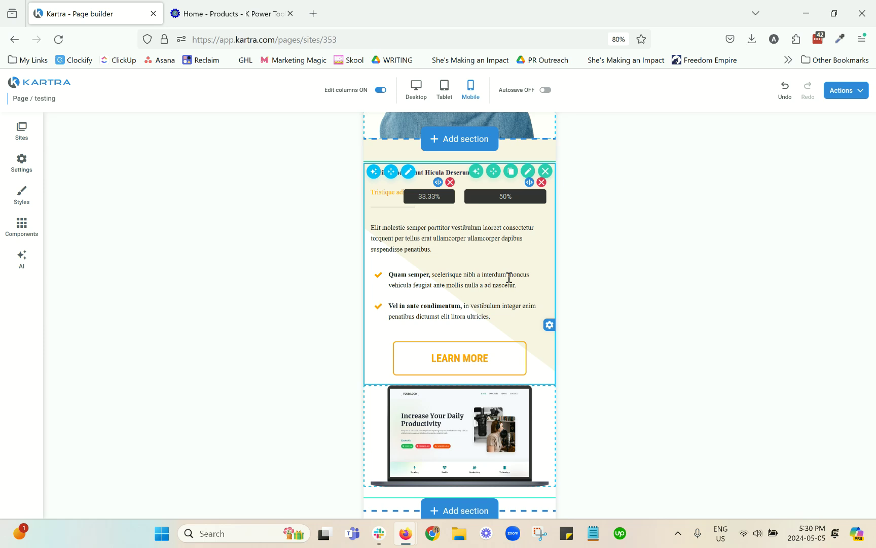
{"action": "scroll", "coordinate": [532, 279], "scroll_direction": "up", "scroll_amount": 10}
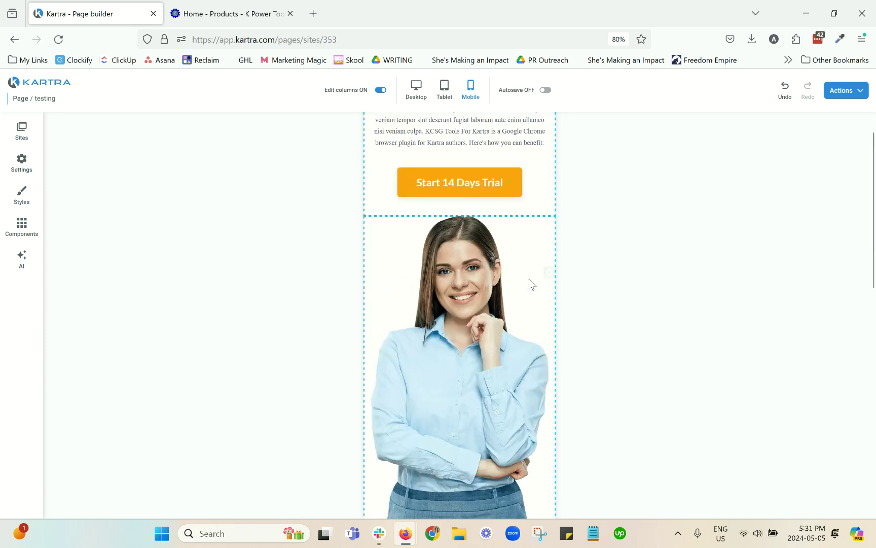
{"action": "scroll", "coordinate": [547, 329], "scroll_direction": "down", "scroll_amount": 4}
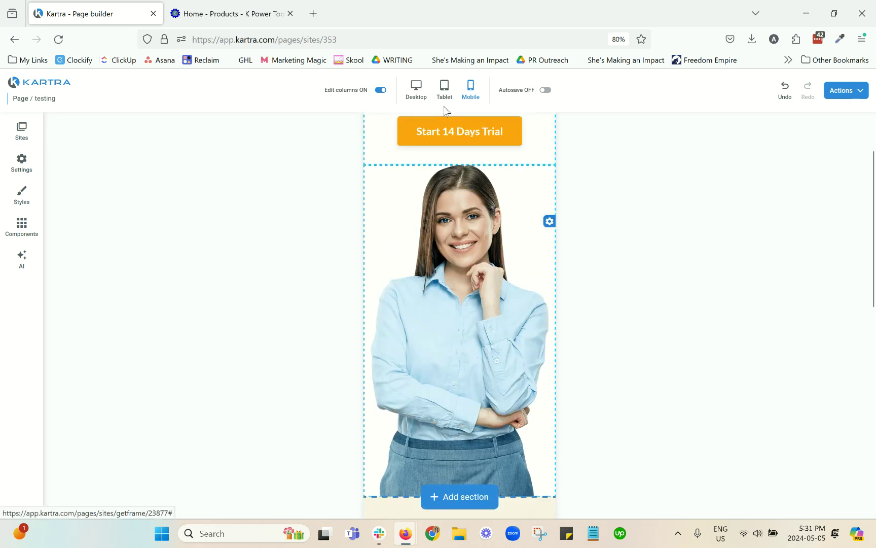
{"action": "left_click", "coordinate": [416, 89]}
{"action": "scroll", "coordinate": [610, 237], "scroll_direction": "up", "scroll_amount": 4}
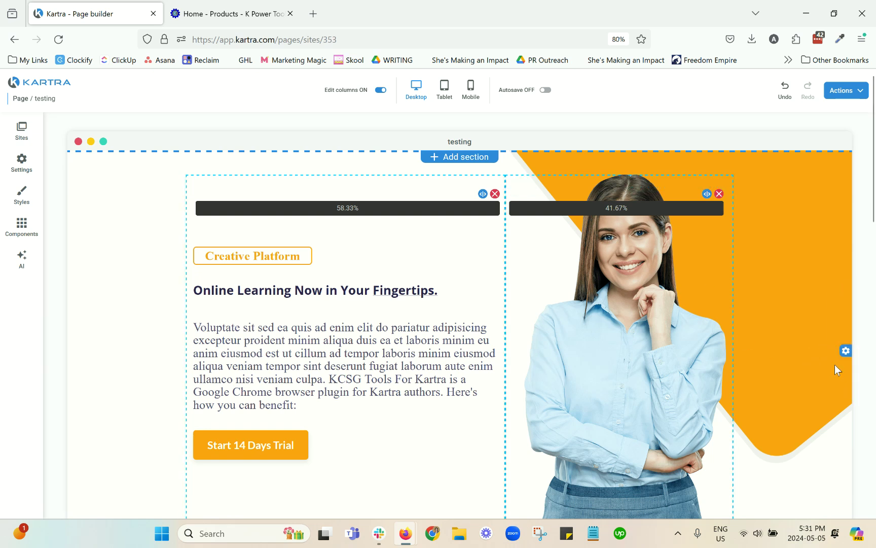
- Hide the top hero section on tablet and mobile so it shows only on desktop
{"action": "scroll", "coordinate": [707, 345], "scroll_direction": "down", "scroll_amount": 2}
{"action": "scroll", "coordinate": [707, 338], "scroll_direction": "up", "scroll_amount": 2}
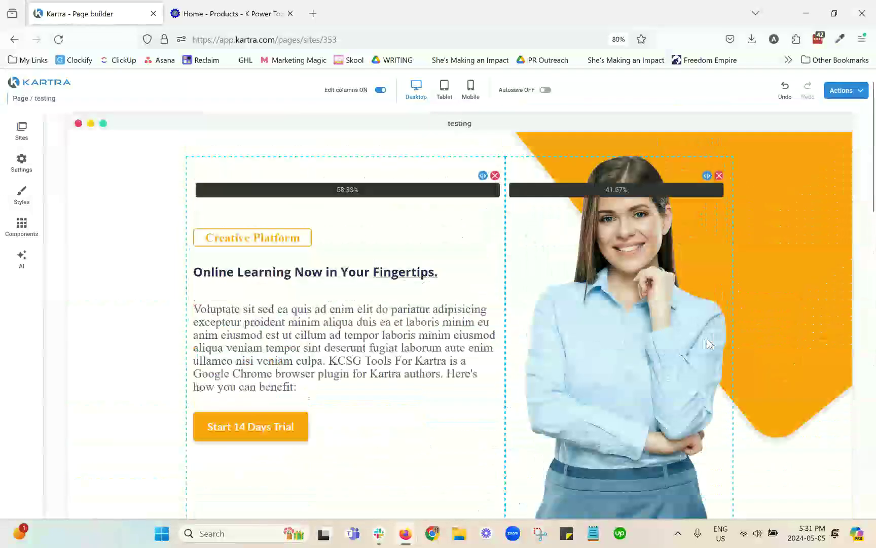
{"action": "mouse_move", "coordinate": [846, 352]}
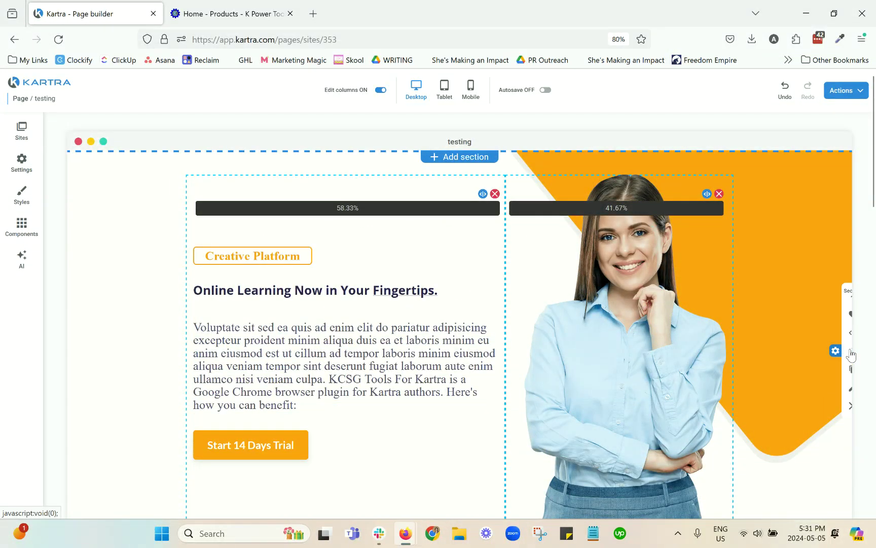
{"action": "left_click", "coordinate": [841, 388]}
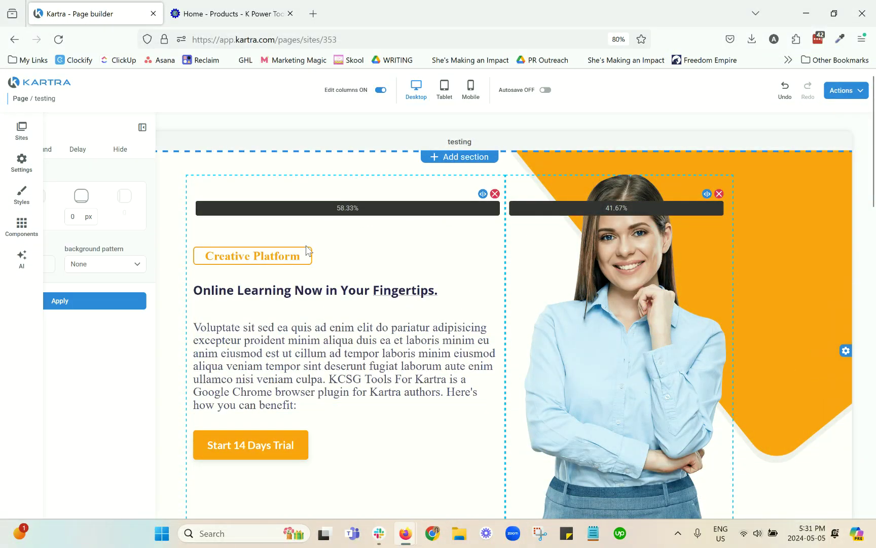
{"action": "left_click", "coordinate": [200, 149]}
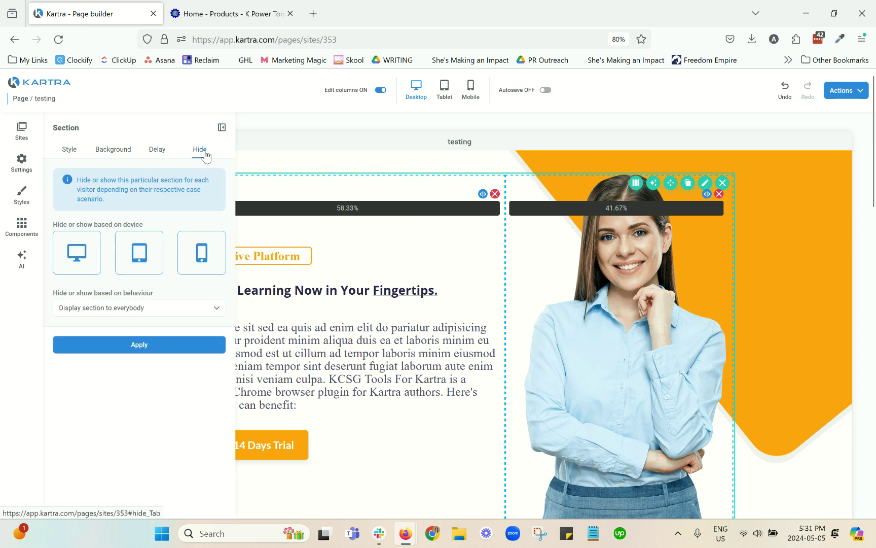
{"action": "left_click", "coordinate": [141, 261]}
{"action": "left_click", "coordinate": [200, 256]}
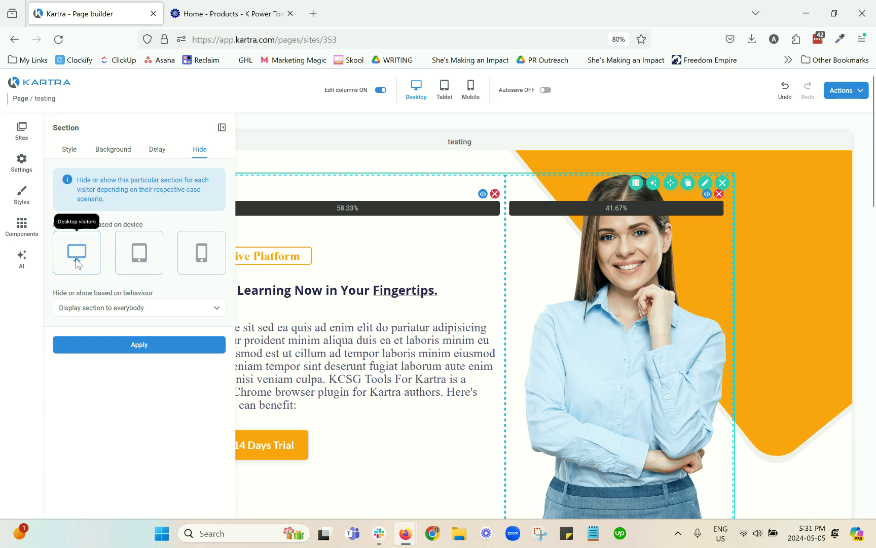
{"action": "left_click", "coordinate": [157, 345]}
- Hide the copy section below the hero from desktop visitors, keeping it for tablet and mobile
{"action": "scroll", "coordinate": [641, 321], "scroll_direction": "down", "scroll_amount": 5}
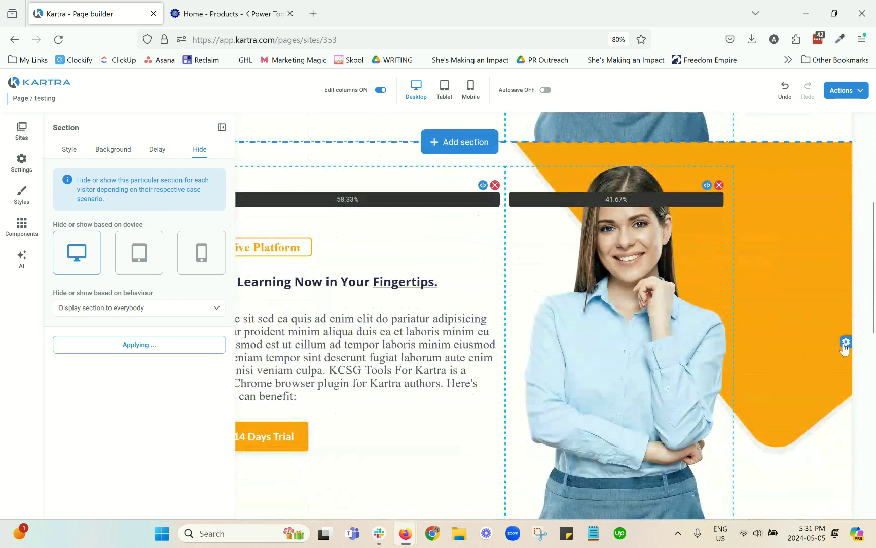
{"action": "left_click", "coordinate": [840, 378]}
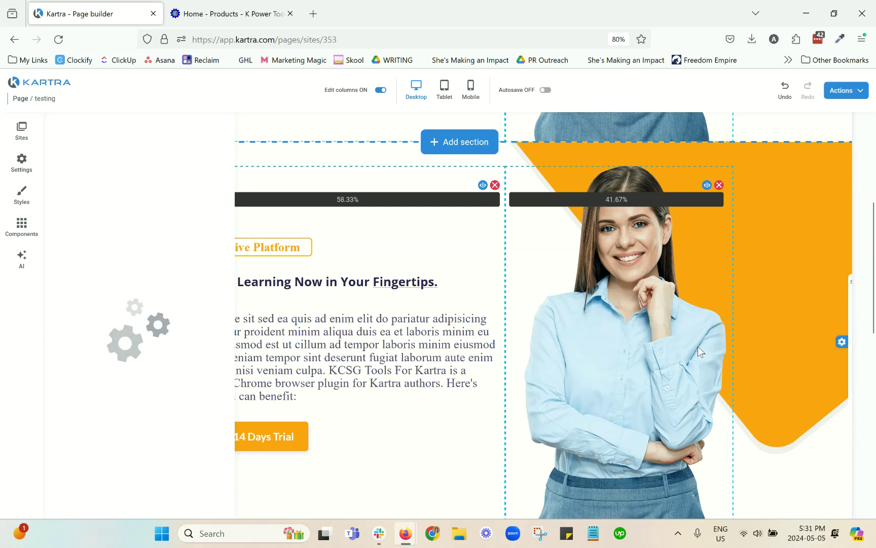
{"action": "left_click", "coordinate": [203, 151]}
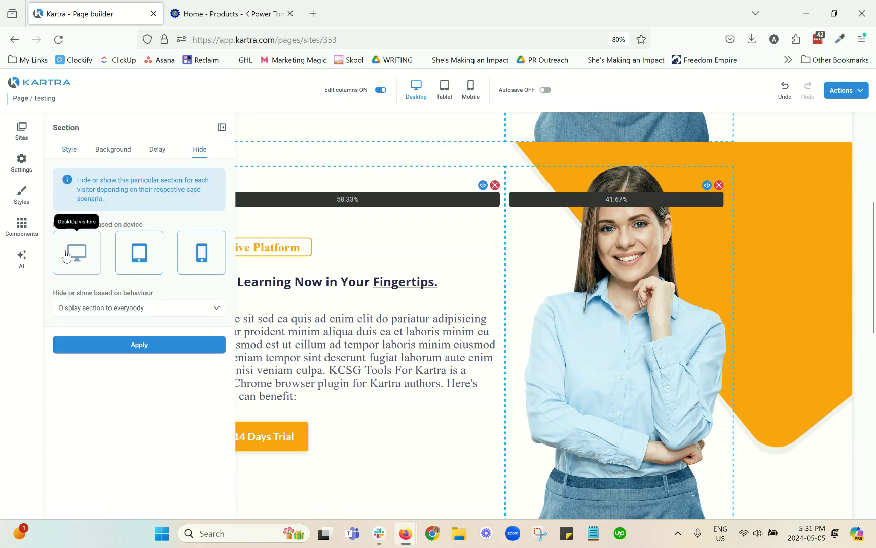
{"action": "left_click", "coordinate": [66, 255]}
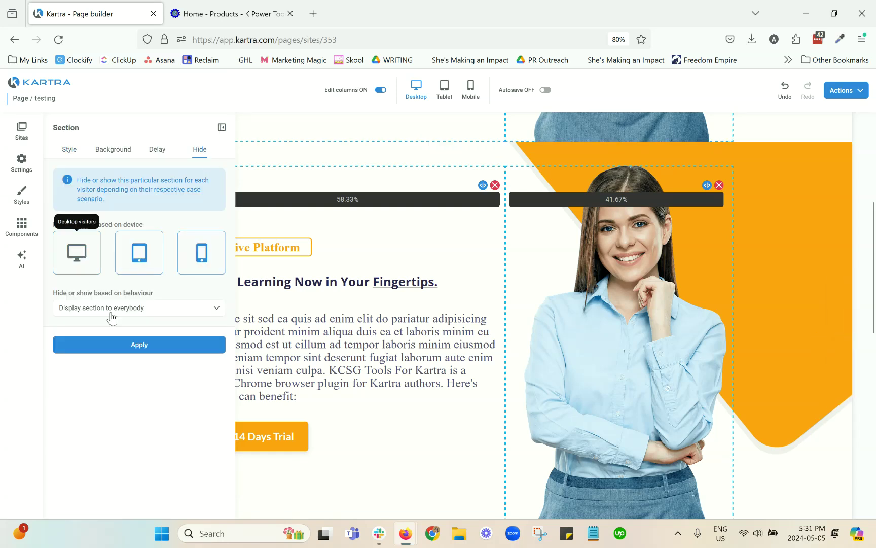
{"action": "left_click", "coordinate": [138, 346]}
{"action": "scroll", "coordinate": [466, 350], "scroll_direction": "up", "scroll_amount": 10}
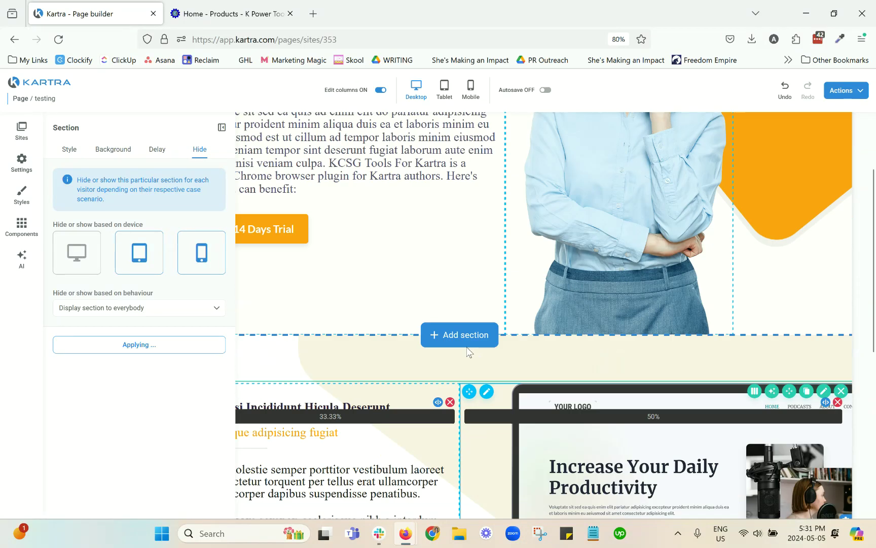
- Switch to the Mobile view and scroll through the page's phone layout
{"action": "left_click", "coordinate": [470, 92]}
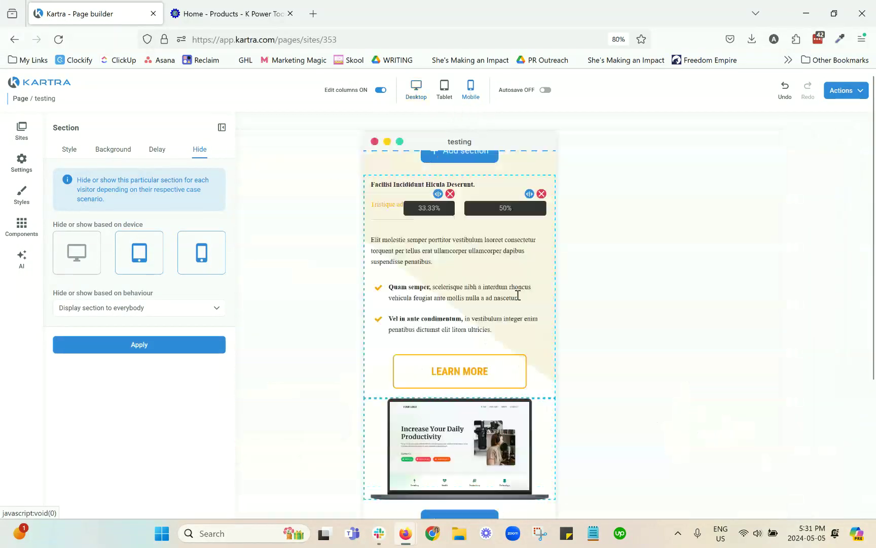
{"action": "mouse_move", "coordinate": [539, 196]}
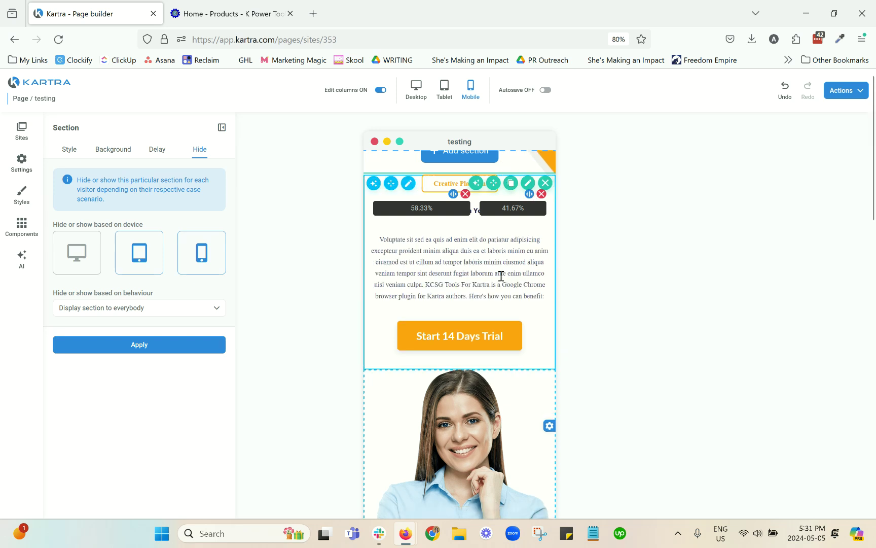
{"action": "scroll", "coordinate": [501, 276], "scroll_direction": "down", "scroll_amount": 5}
{"action": "scroll", "coordinate": [498, 274], "scroll_direction": "up", "scroll_amount": 4}
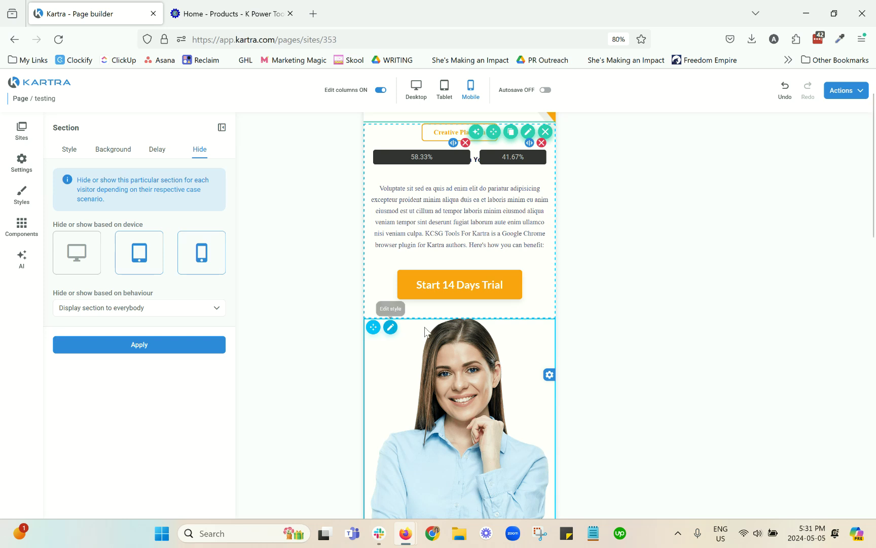
{"action": "scroll", "coordinate": [472, 336], "scroll_direction": "up", "scroll_amount": 1}
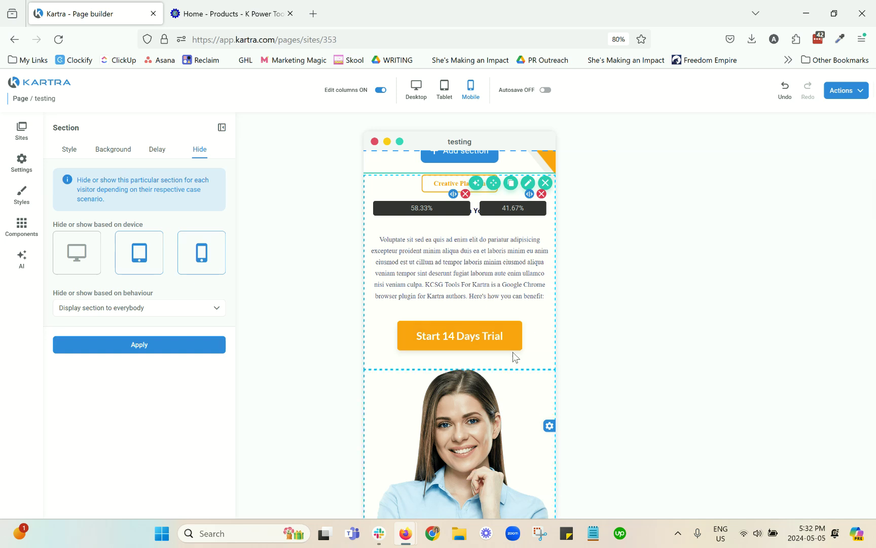
{"action": "scroll", "coordinate": [470, 272], "scroll_direction": "down", "scroll_amount": 12}
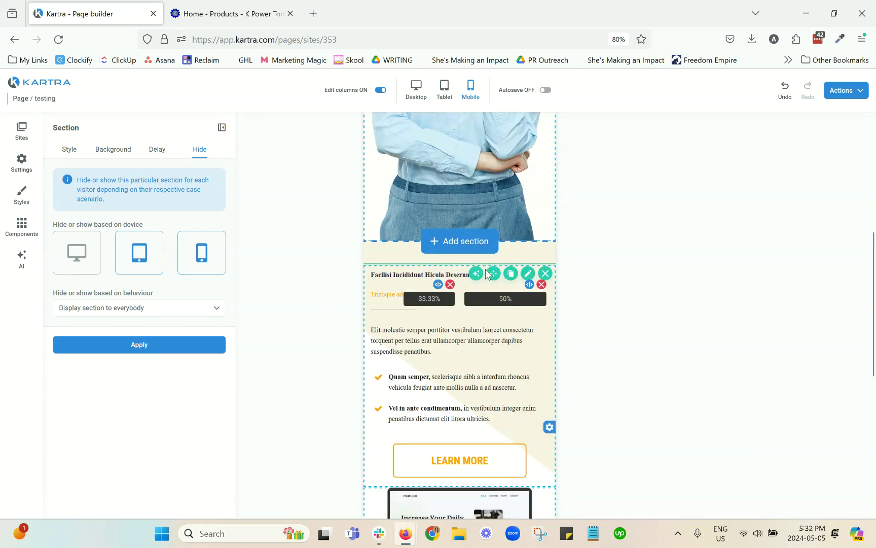
{"action": "scroll", "coordinate": [513, 296], "scroll_direction": "down", "scroll_amount": 2}
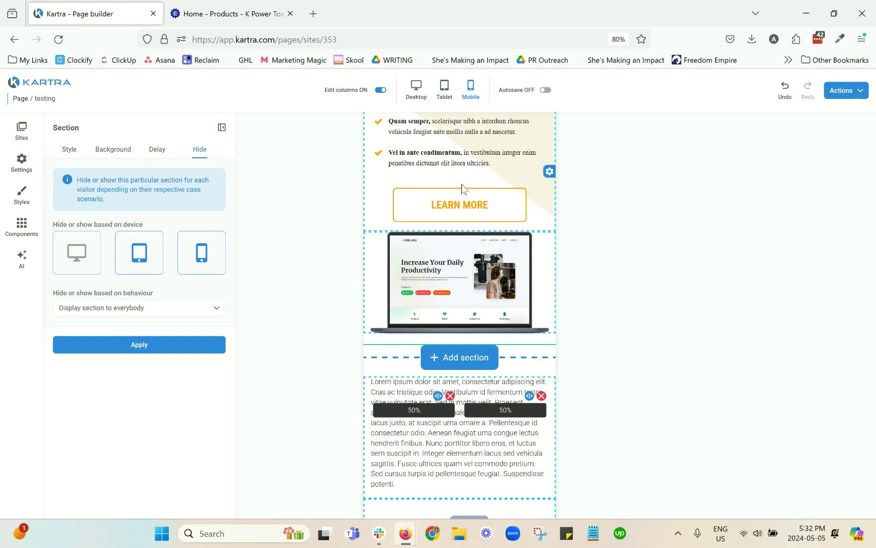
{"action": "scroll", "coordinate": [467, 228], "scroll_direction": "down", "scroll_amount": 3}
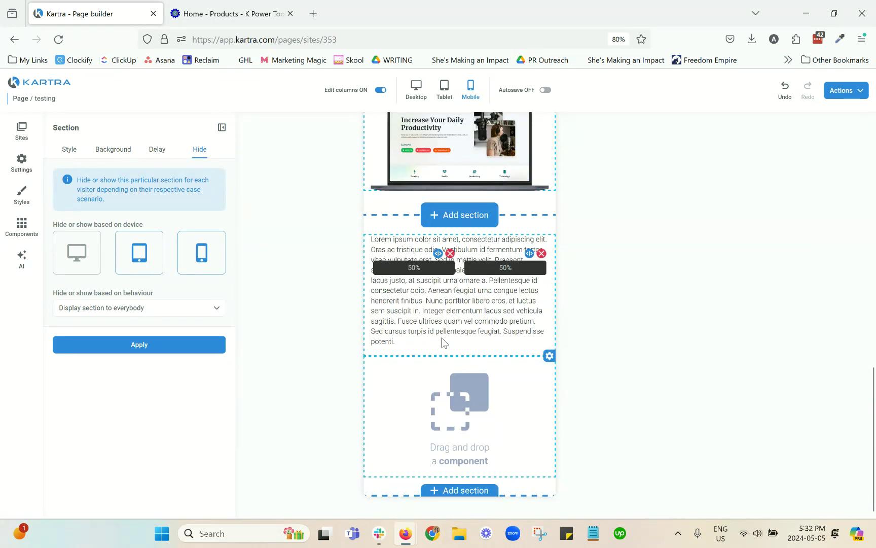
{"action": "scroll", "coordinate": [457, 330], "scroll_direction": "up", "scroll_amount": 6}
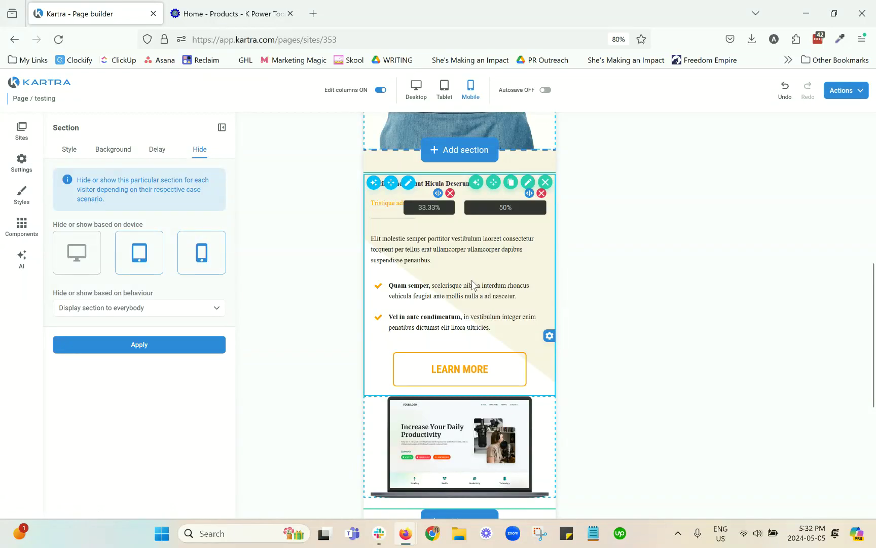
{"action": "scroll", "coordinate": [472, 282], "scroll_direction": "up", "scroll_amount": 7}
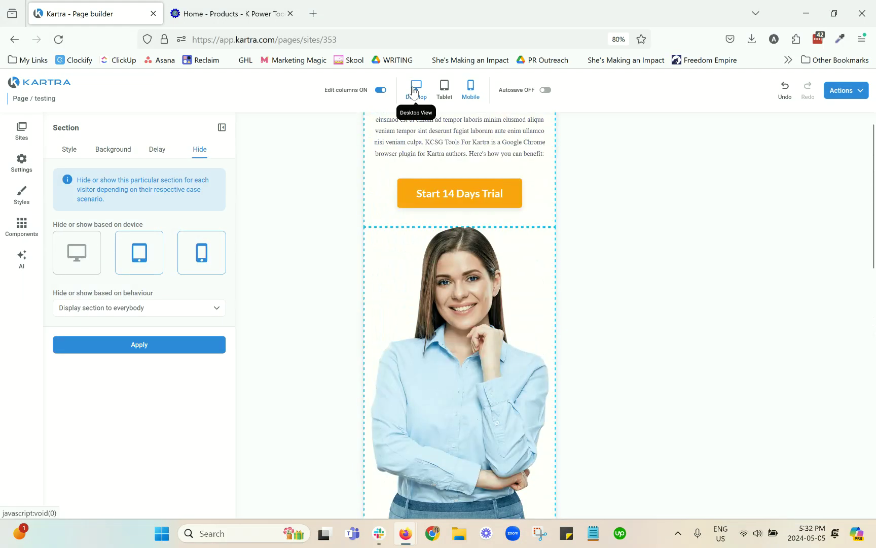
- Return to the Desktop view with the Section settings panel collapsed
{"action": "left_click", "coordinate": [416, 87]}
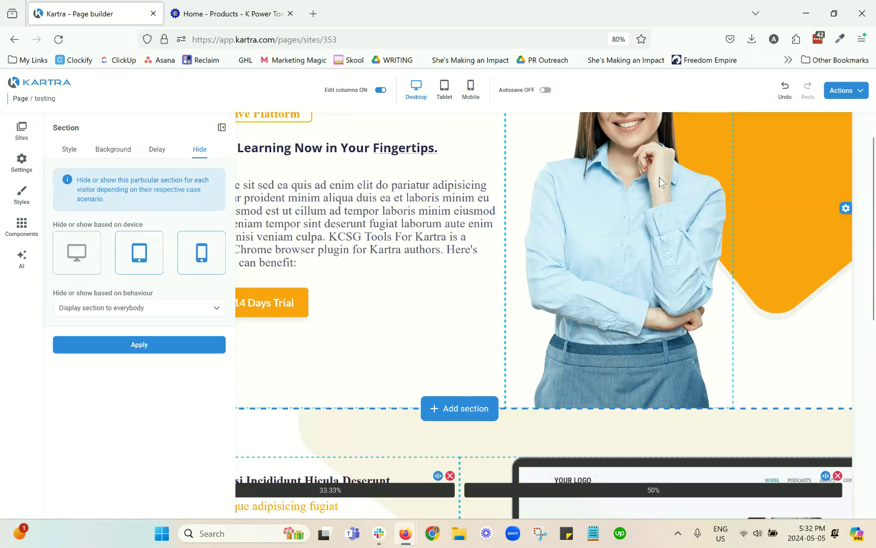
{"action": "left_click", "coordinate": [223, 127]}
{"action": "scroll", "coordinate": [498, 269], "scroll_direction": "up", "scroll_amount": 3}
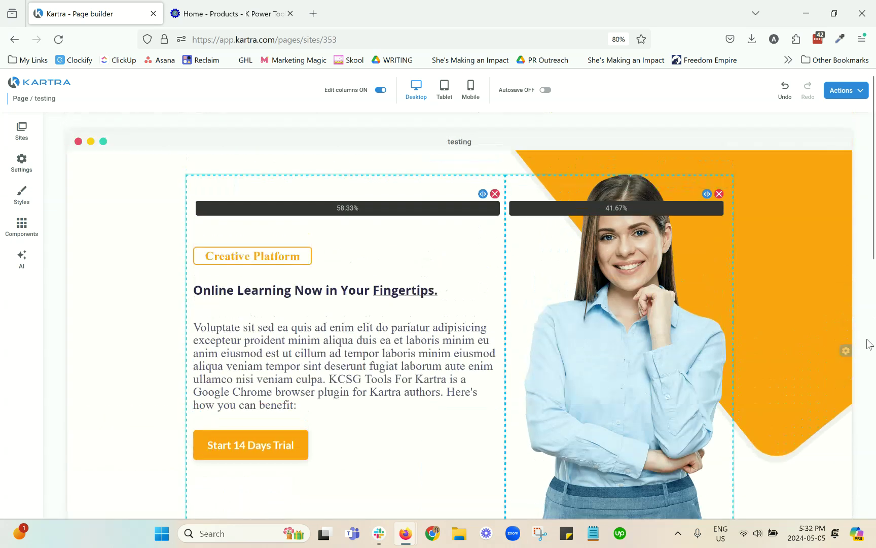